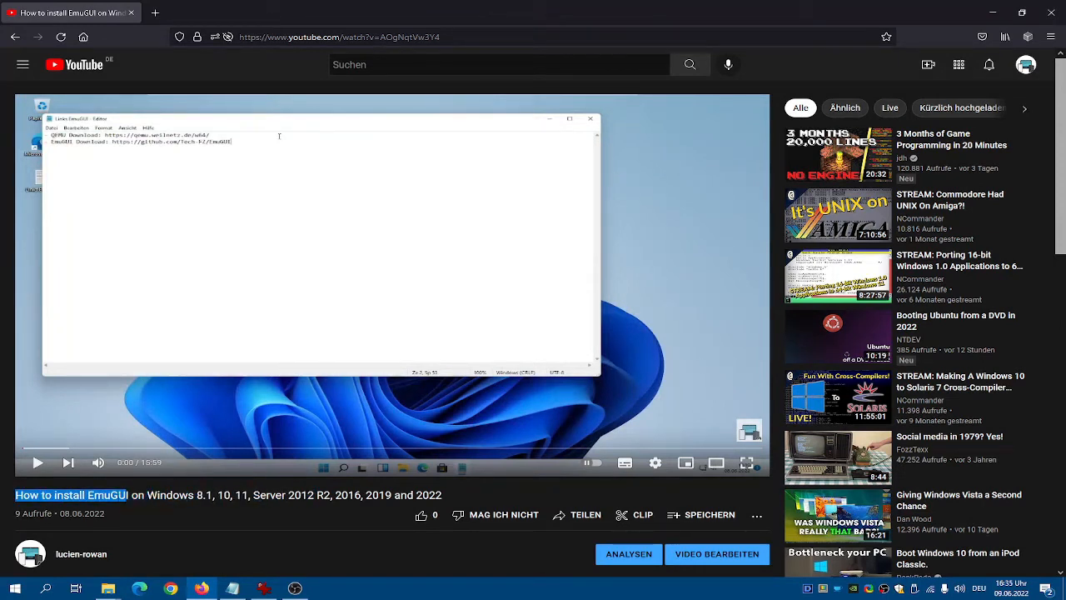
# Step: Examine the title of the EmuGUI installation video for the Windows versions it covers
pyautogui.moveTo(443, 496); pyautogui.dragTo(45, 496)
pyautogui.click(268, 536)
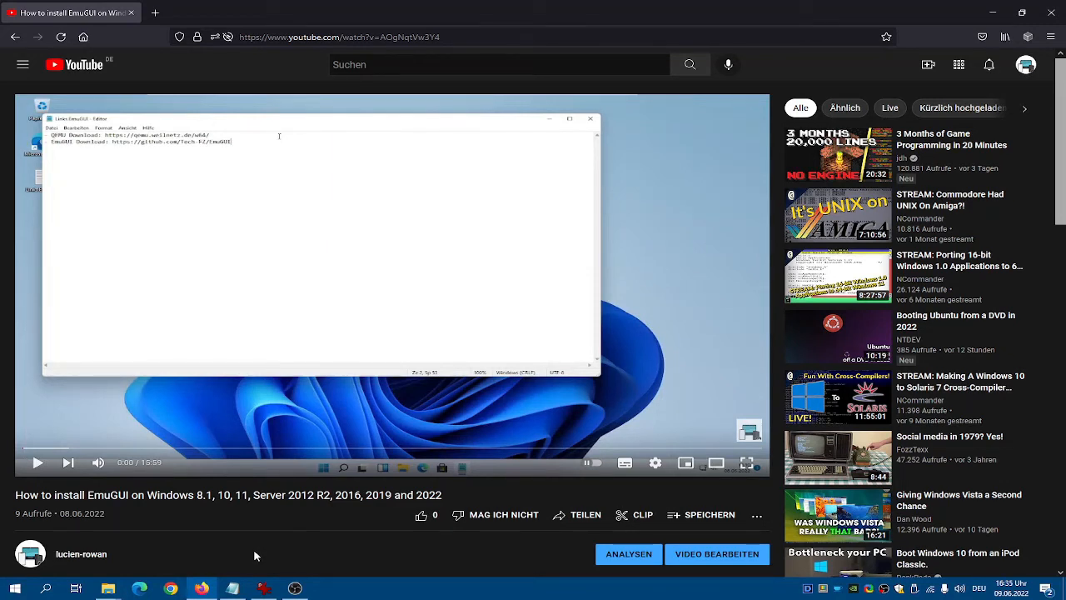
pyautogui.moveTo(17, 495); pyautogui.dragTo(276, 496)
pyautogui.click(465, 496)
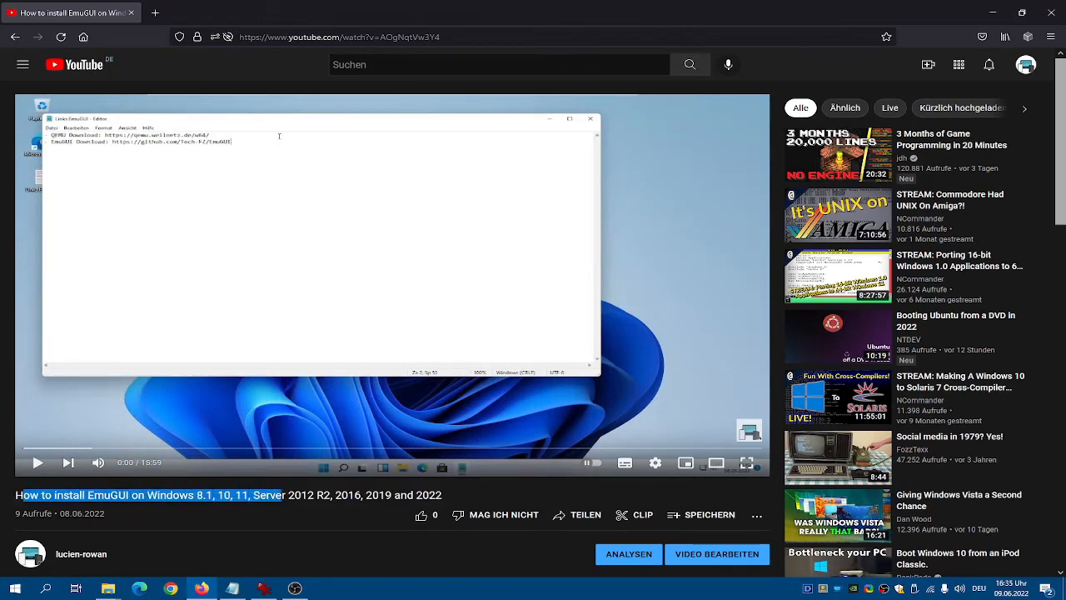
pyautogui.moveTo(493, 498); pyautogui.dragTo(15, 496)
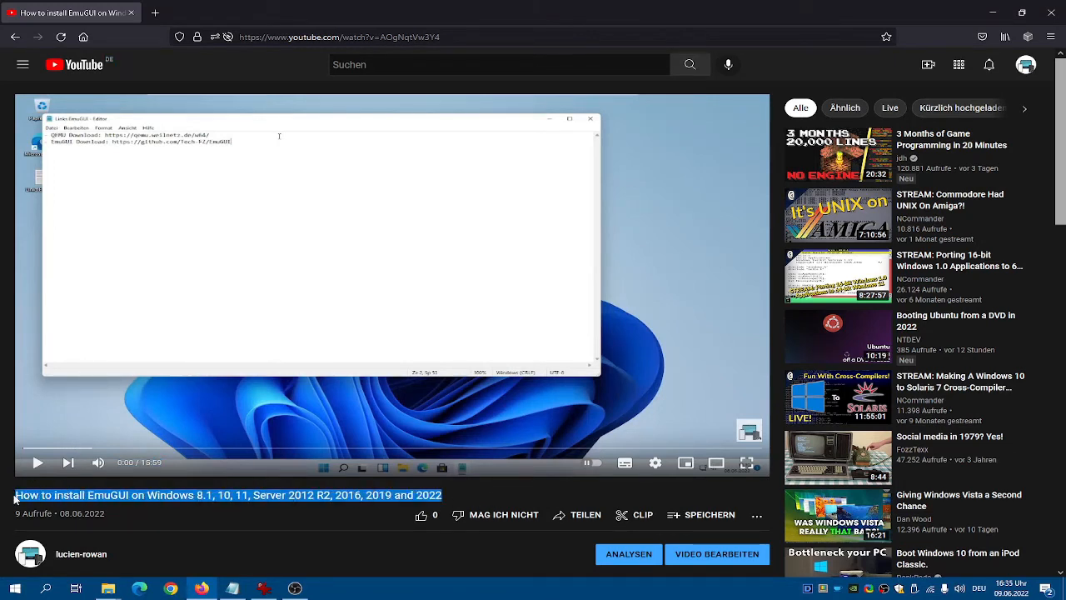
pyautogui.click(177, 529)
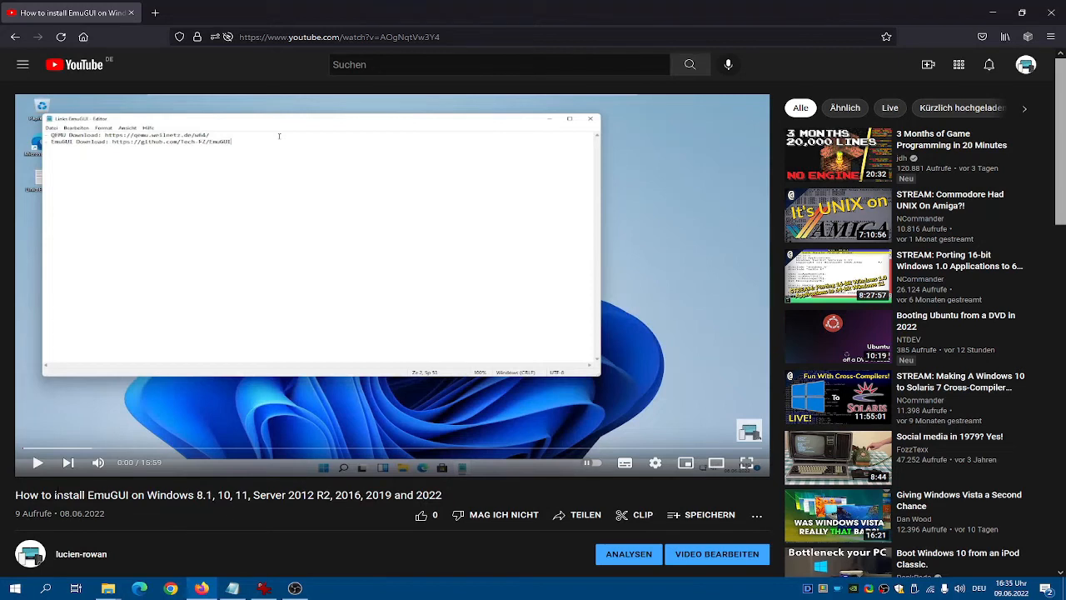
pyautogui.moveTo(15, 496)
pyautogui.mouseDown()
pyautogui.moveTo(500, 497)
pyautogui.moveTo(15, 497)
pyautogui.mouseUp()
pyautogui.click(508, 497)
pyautogui.click(96, 510)
pyautogui.moveTo(15, 495)
pyautogui.mouseDown()
pyautogui.moveTo(460, 498)
pyautogui.moveTo(7, 499)
pyautogui.mouseUp()
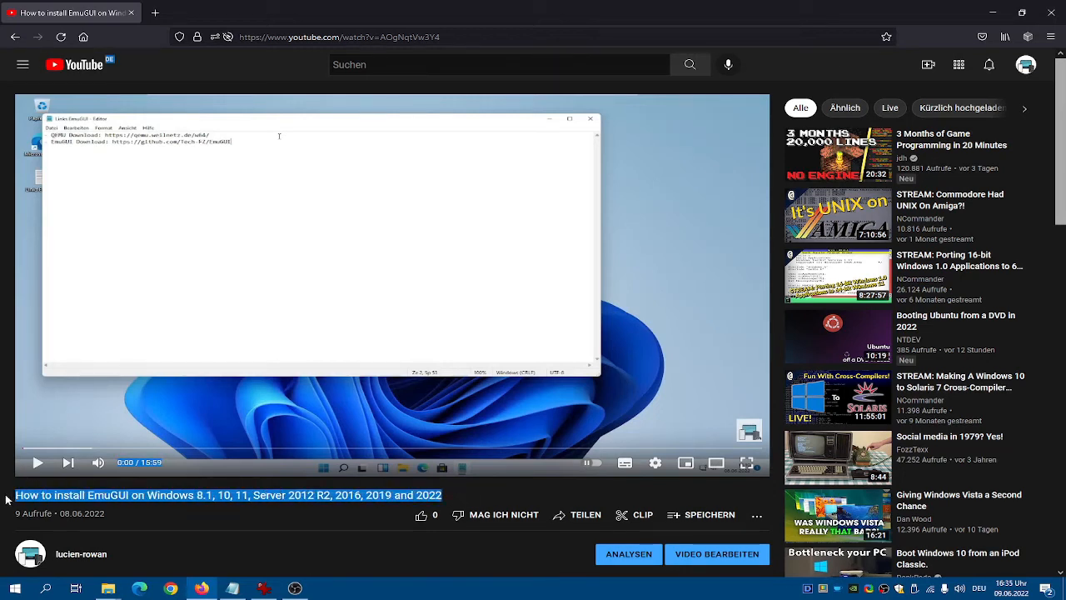
pyautogui.click(133, 509)
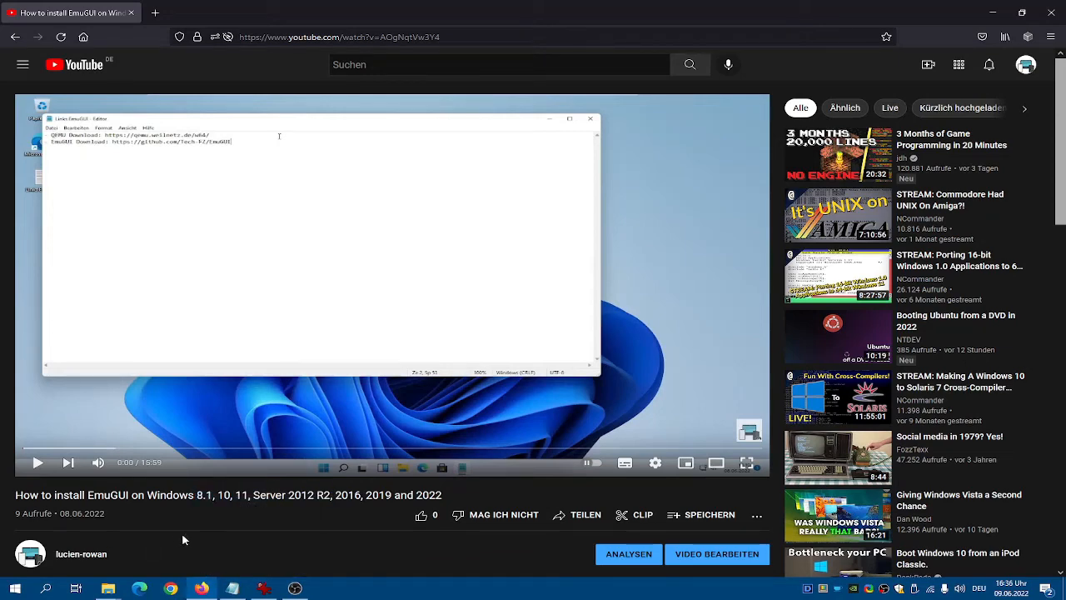
# Step: Switch to the Desc.txt notes in the text editor and read the first prerequisite about having QEMU and EmuGUI set up
pyautogui.hotkey('alt', 'Tab')
pyautogui.moveTo(533, 213); pyautogui.dragTo(558, 187)
pyautogui.moveTo(438, 284); pyautogui.dragTo(723, 305)
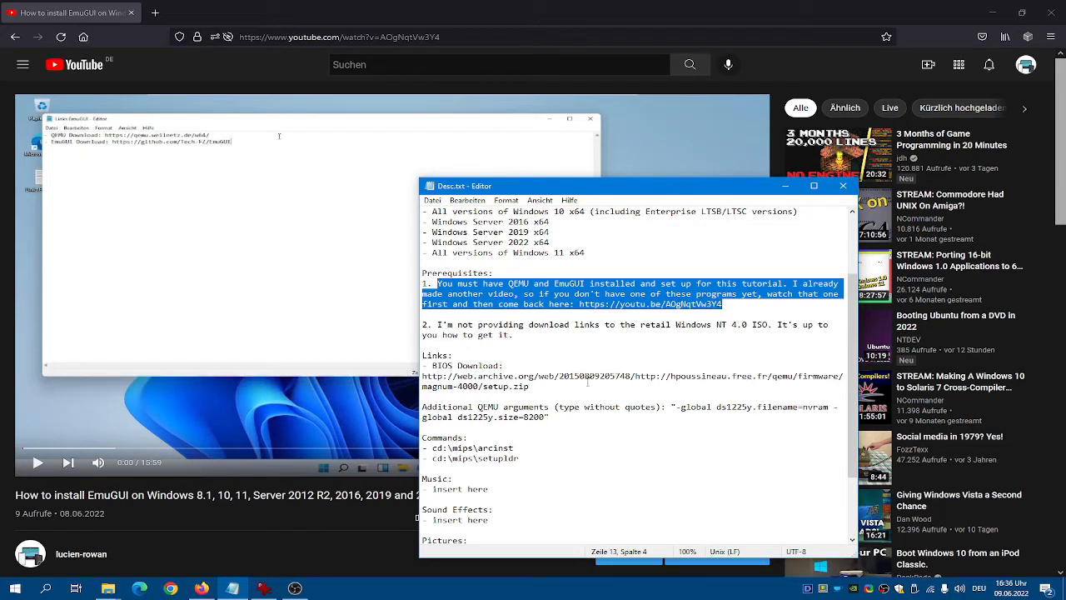
pyautogui.click(782, 304)
pyautogui.moveTo(765, 304); pyautogui.dragTo(439, 284)
pyautogui.click(496, 286)
pyautogui.moveTo(423, 284); pyautogui.dragTo(755, 305)
pyautogui.click(755, 304)
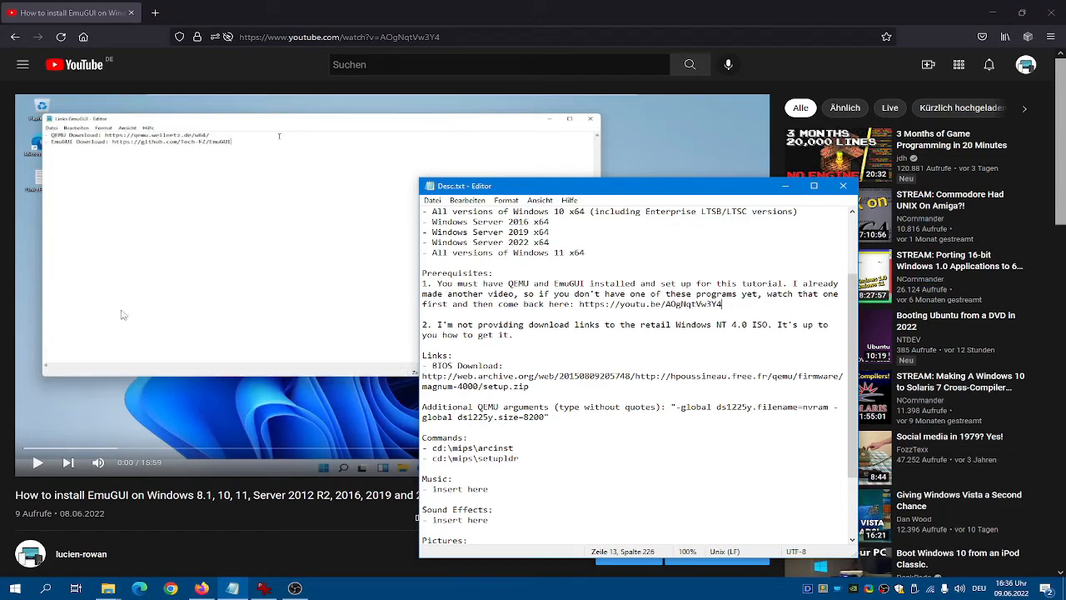
# Step: Return to the Desc.txt notes and read the second prerequisite about obtaining the Windows NT 4.0 ISO
pyautogui.click(230, 588)
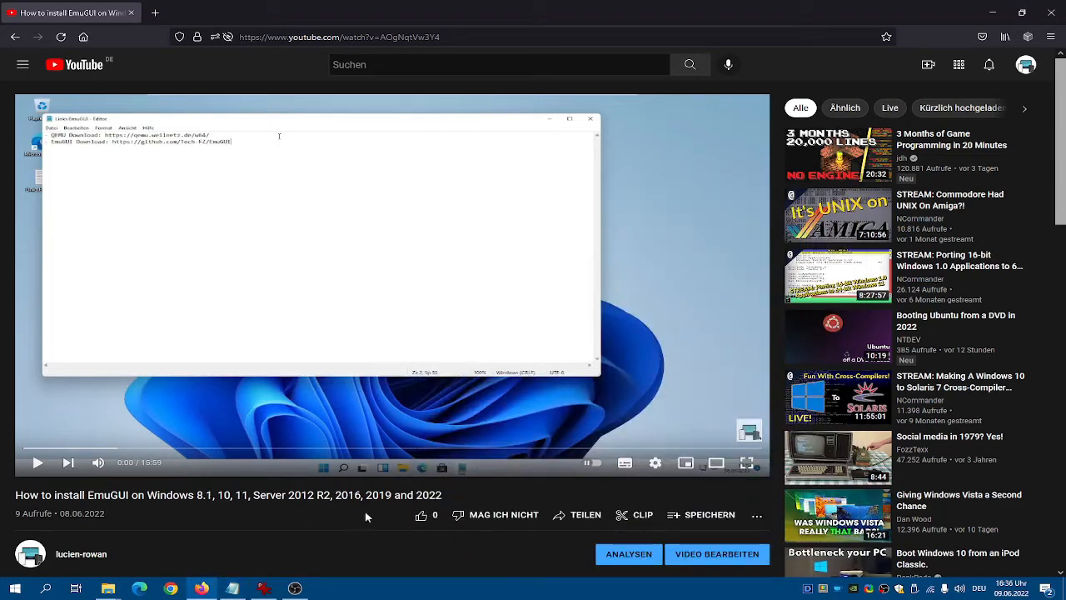
pyautogui.click(232, 588)
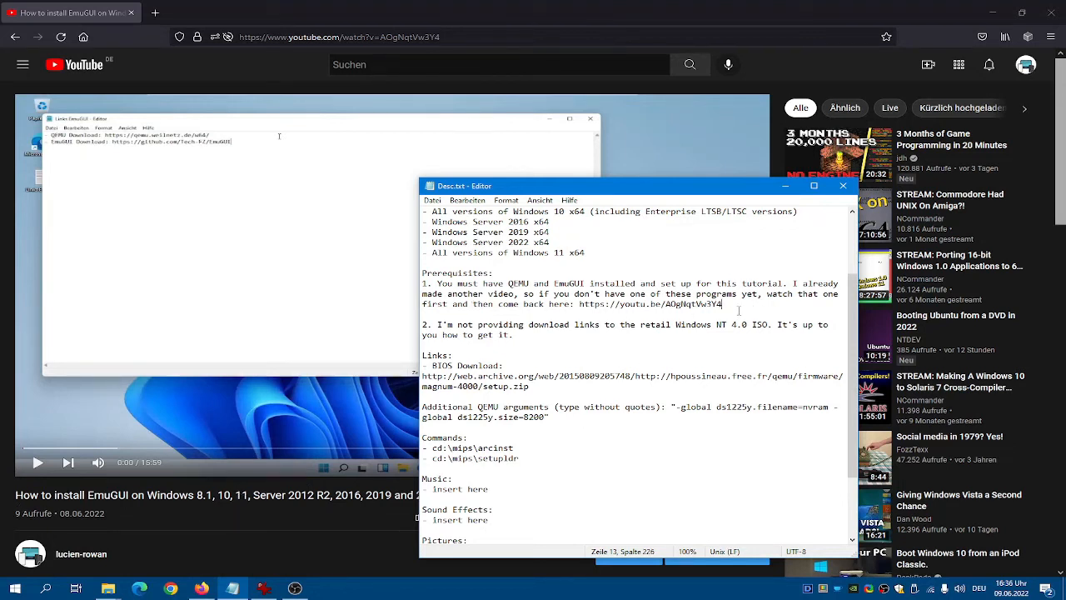
pyautogui.moveTo(549, 339); pyautogui.dragTo(438, 325)
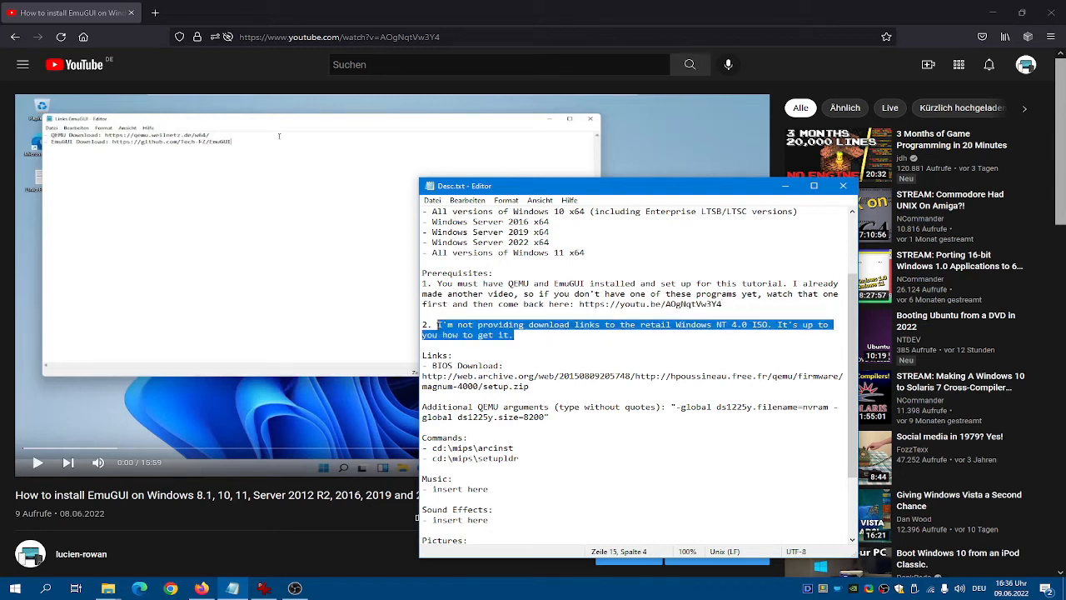
pyautogui.click(693, 334)
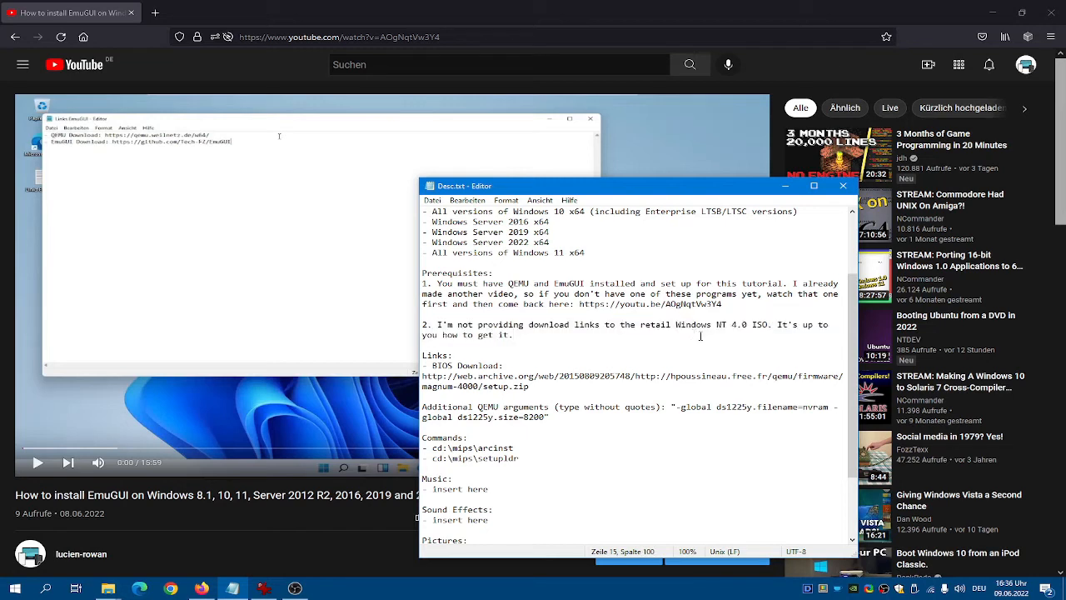
pyautogui.moveTo(534, 335); pyautogui.dragTo(439, 325)
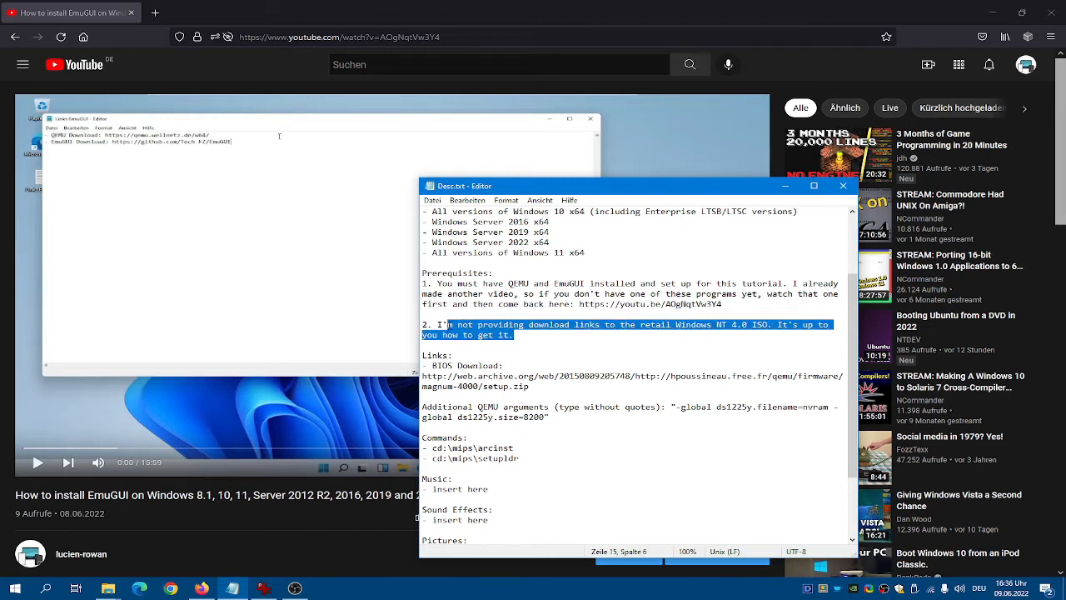
pyautogui.click(591, 334)
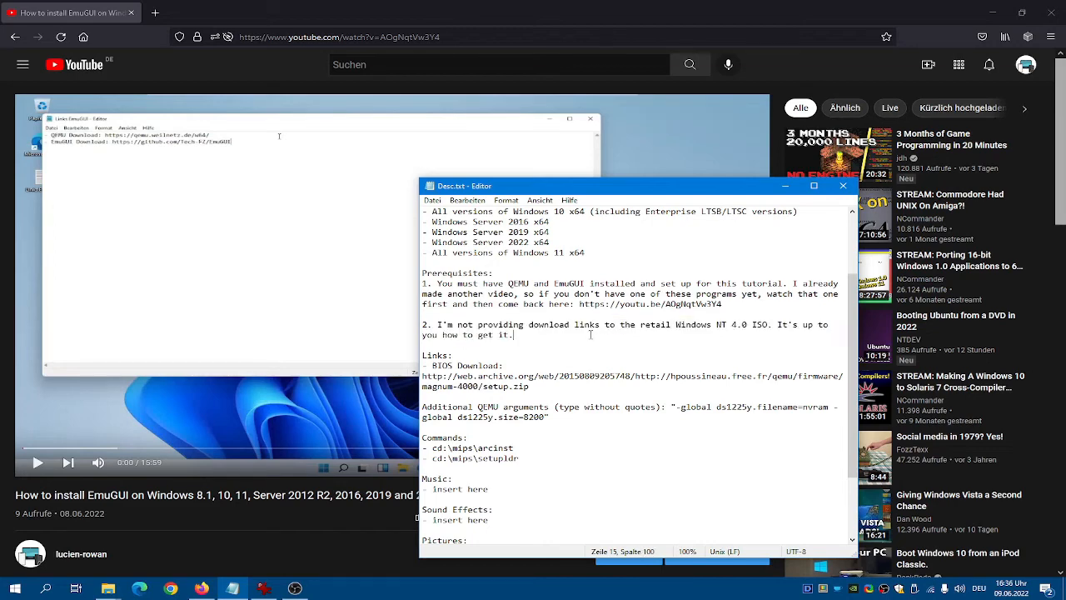
# Step: Copy the web.archive.org BIOS download link for setup.zip from the Links section of Desc.txt
pyautogui.tripleClick(497, 380)
pyautogui.scroll(3, 498, 382)
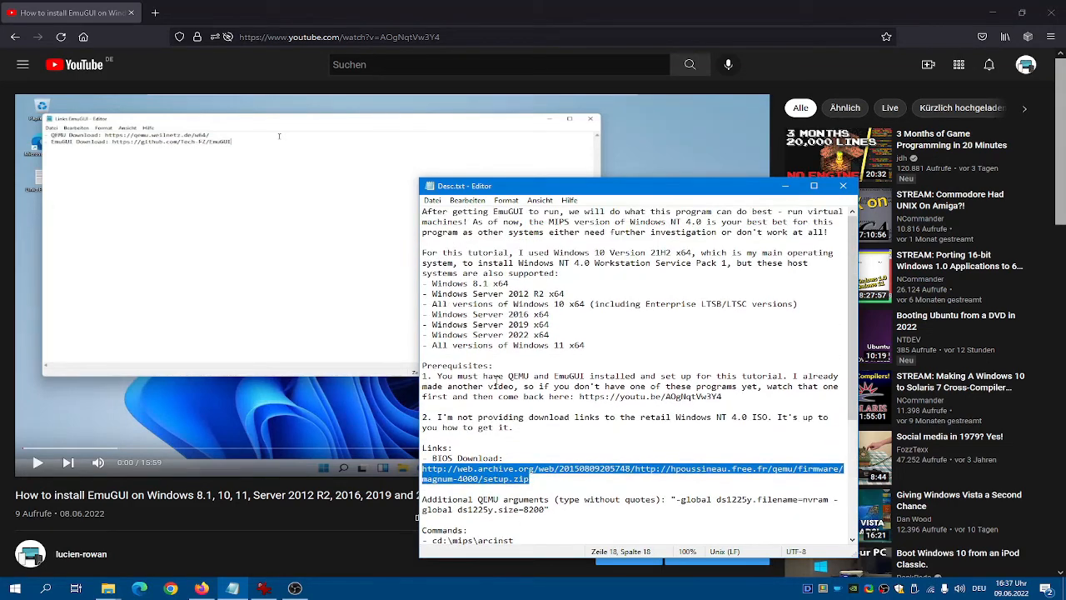
pyautogui.scroll(-2, 497, 379)
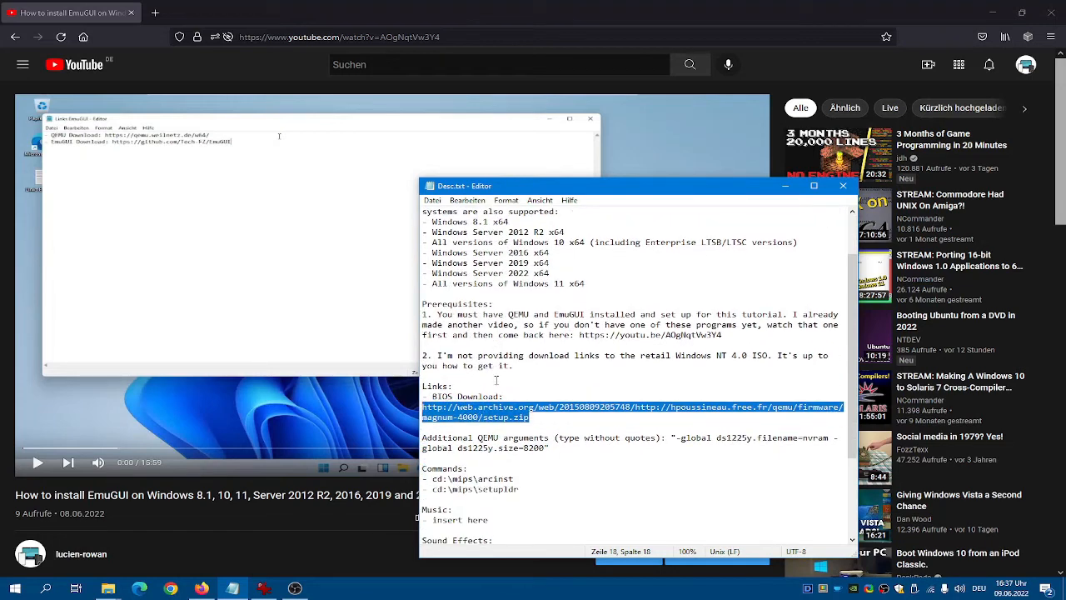
pyautogui.scroll(2, 497, 380)
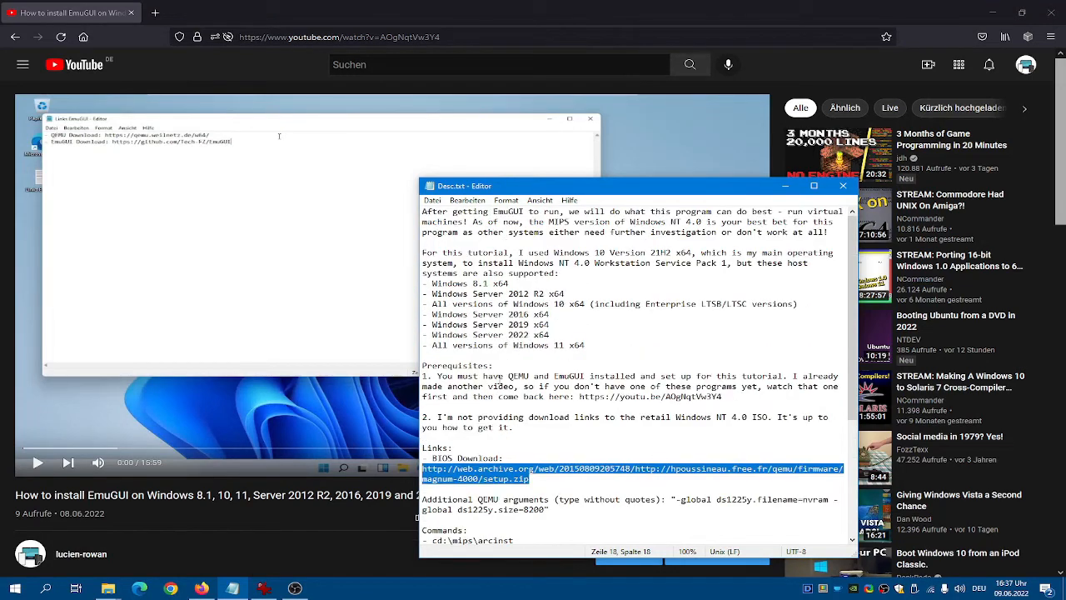
pyautogui.scroll(-1, 503, 395)
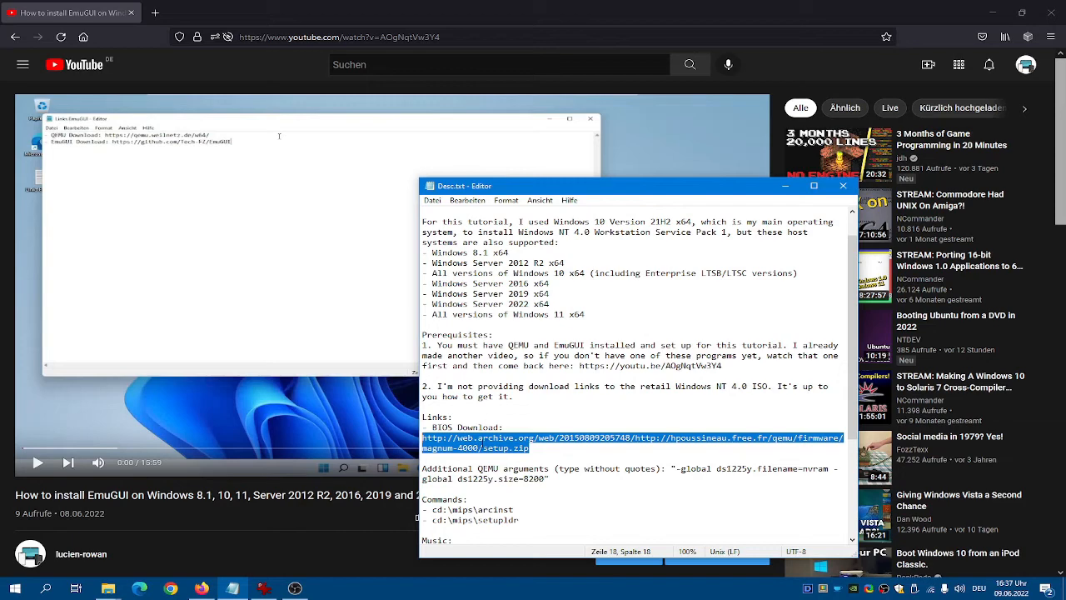
pyautogui.rightClick(482, 444)
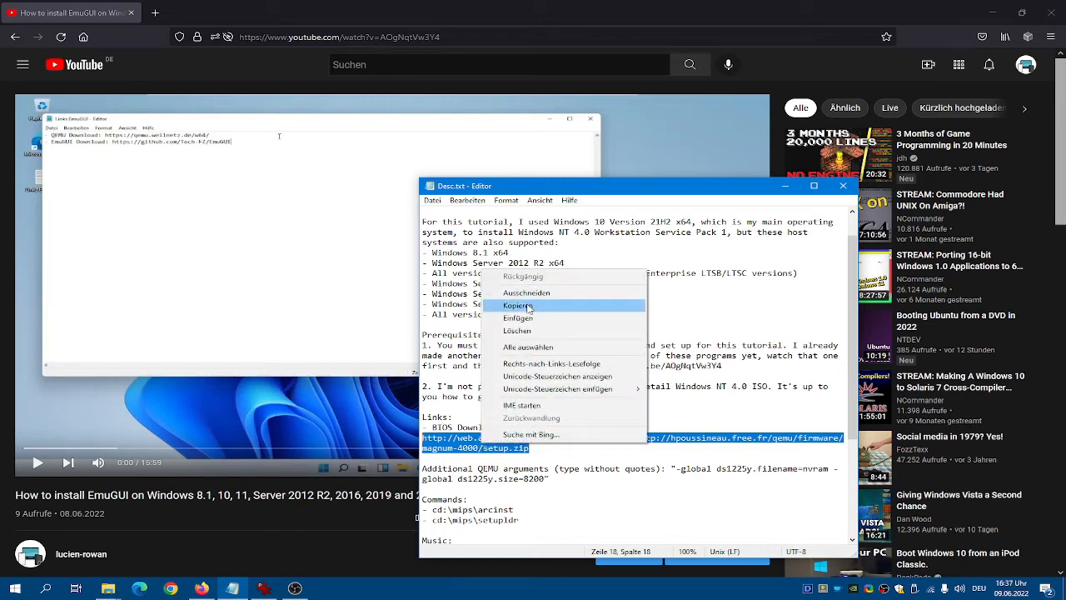
pyautogui.click(518, 306)
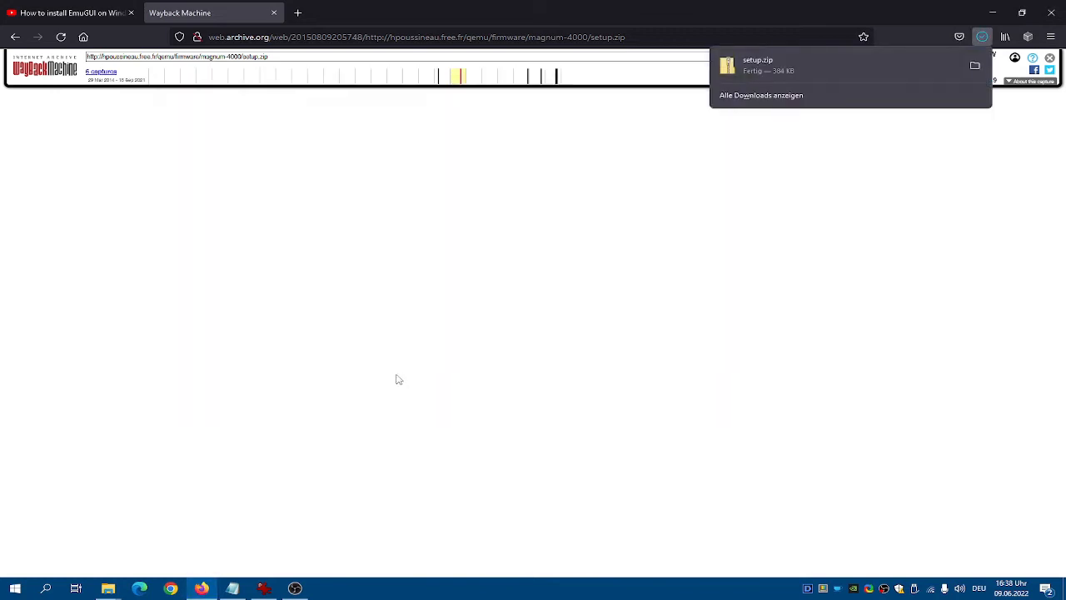
# Step: Extract the downloaded setup.zip into the setup subfolder of the Download folder, replacing the existing files
pyautogui.click(298, 398)
pyautogui.moveTo(107, 583)
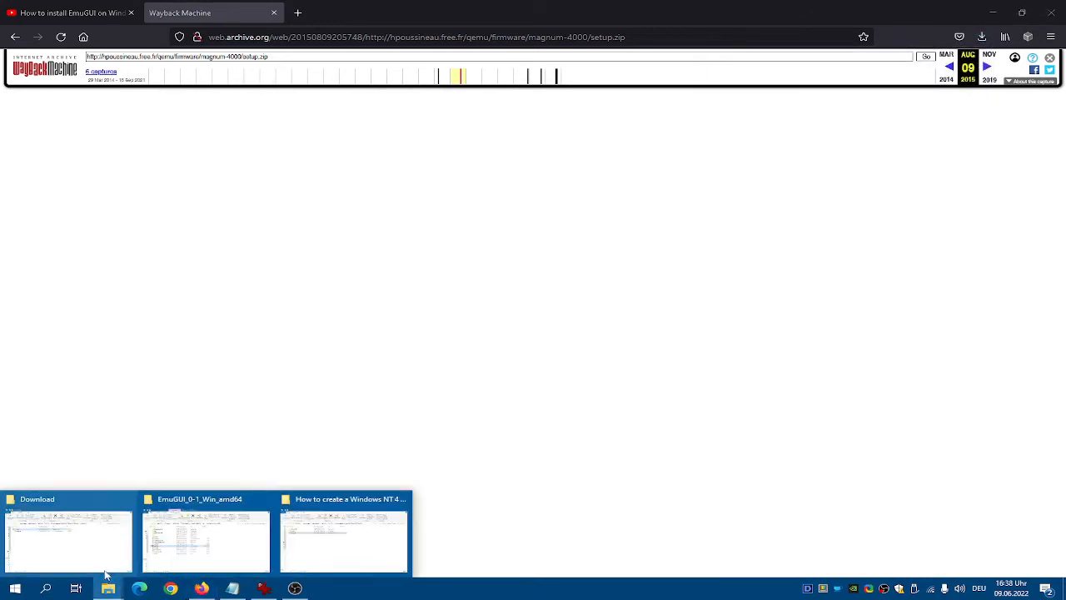
pyautogui.click(84, 543)
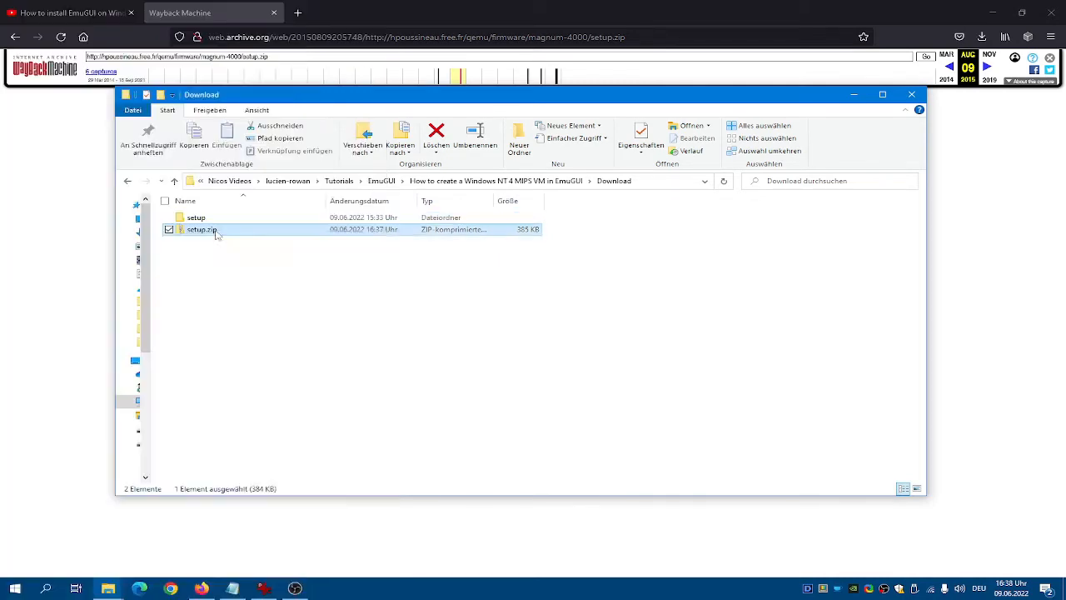
pyautogui.rightClick(205, 235)
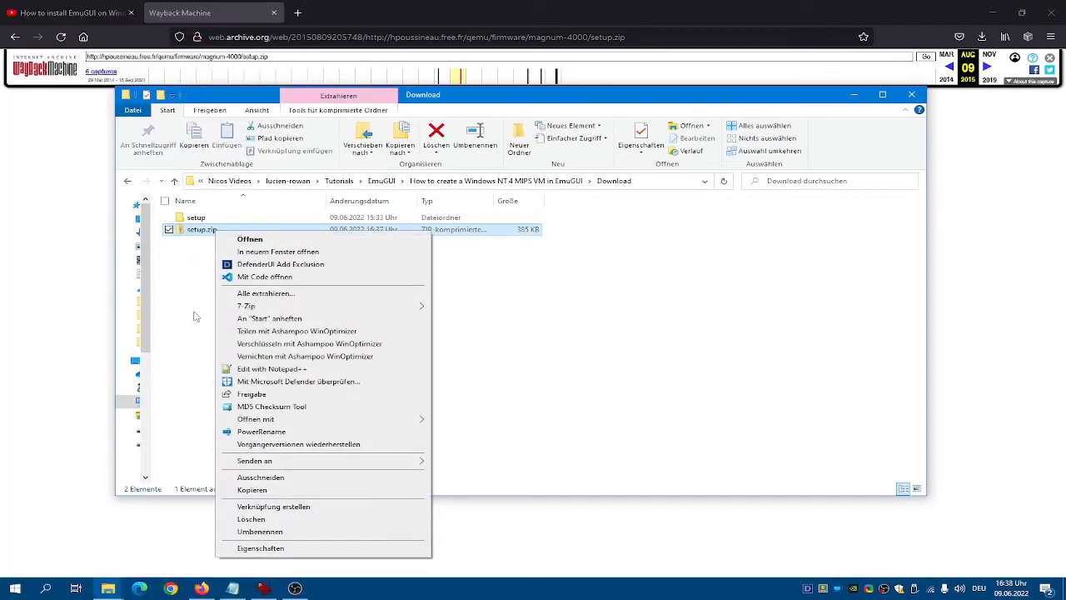
pyautogui.moveTo(310, 311)
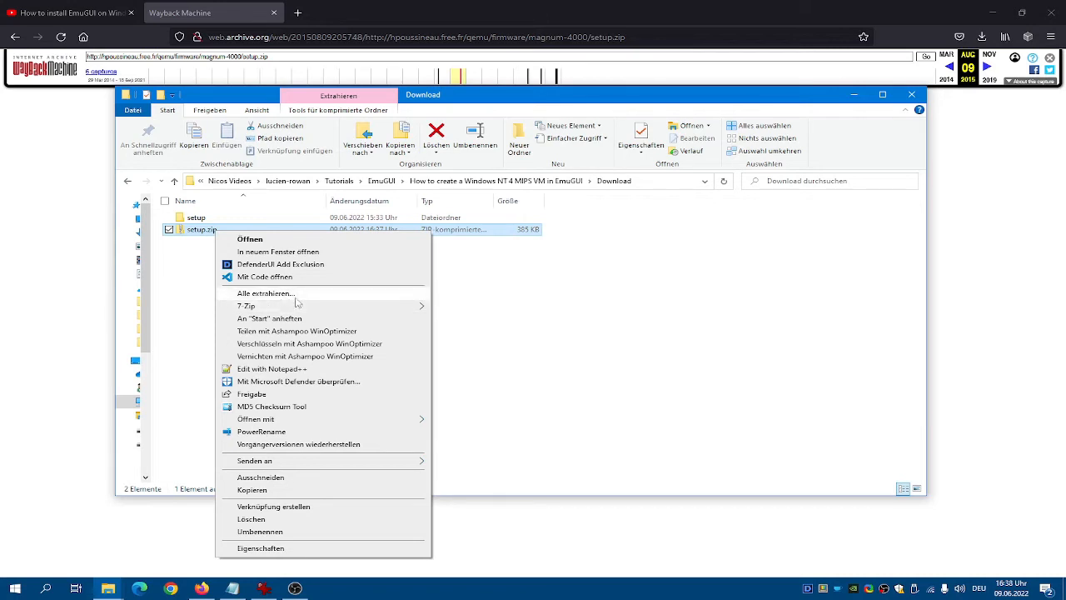
pyautogui.click(293, 294)
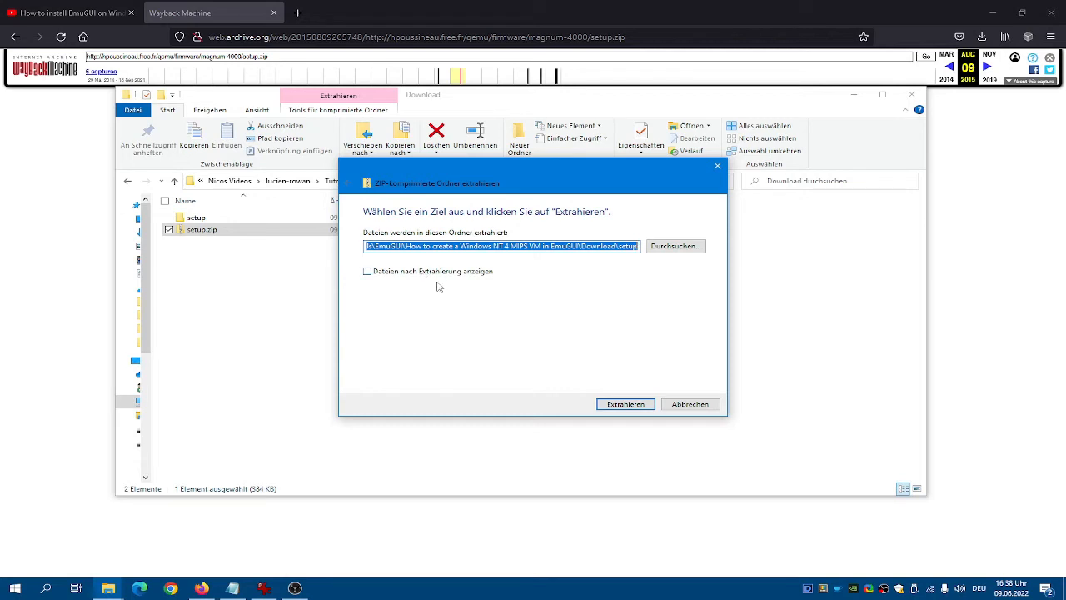
pyautogui.click(625, 405)
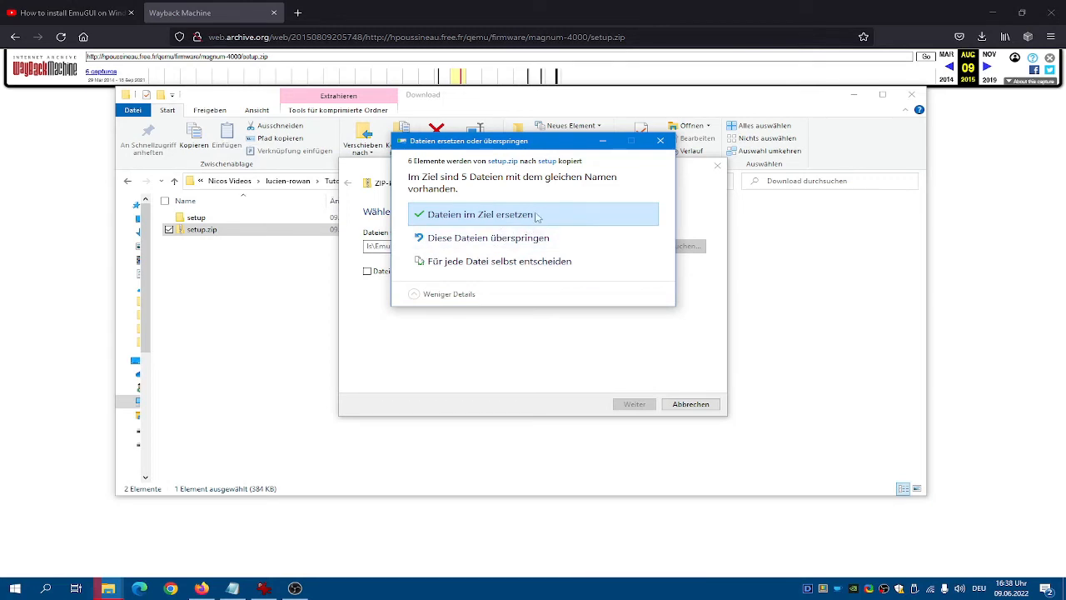
pyautogui.click(537, 217)
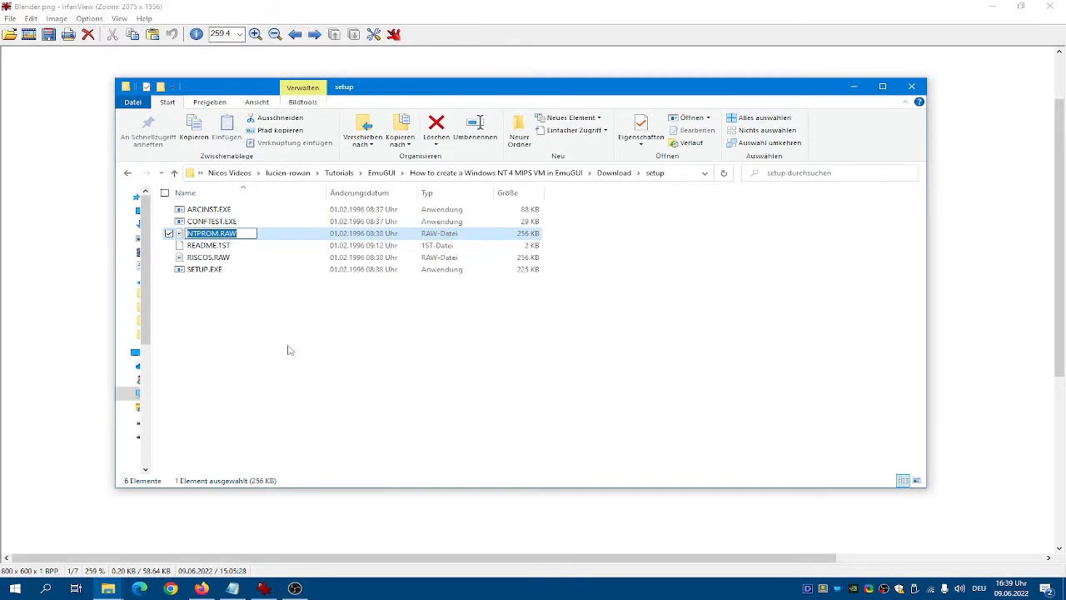
# Step: Rename NTPROM.RAW in the extracted setup folder to mipsel_bios.bin and accept the file extension change
pyautogui.press('Escape')
pyautogui.rightClick(218, 235)
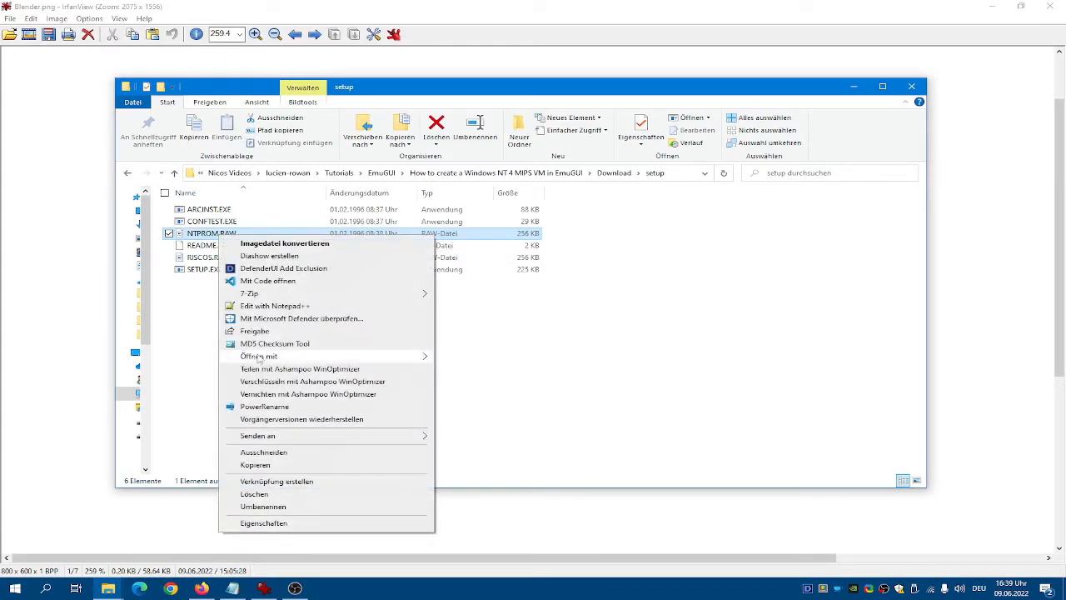
pyautogui.click(275, 505)
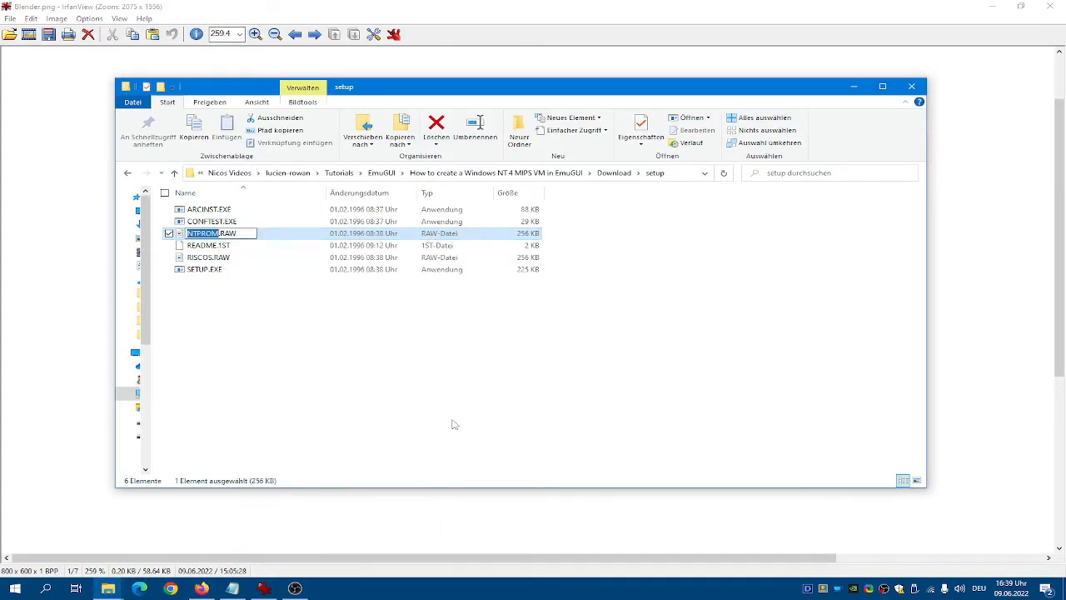
pyautogui.moveTo(241, 234); pyautogui.dragTo(146, 237)
pyautogui.press('BackSpace')
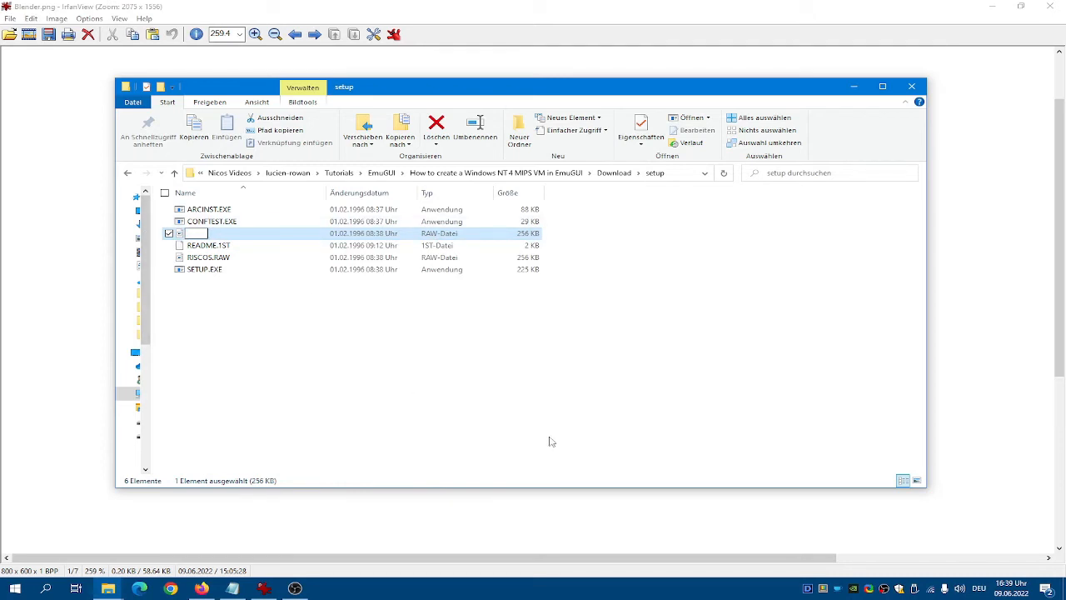
pyautogui.write('mipsel-')
pyautogui.press('BackSpace')
pyautogui.write('_')
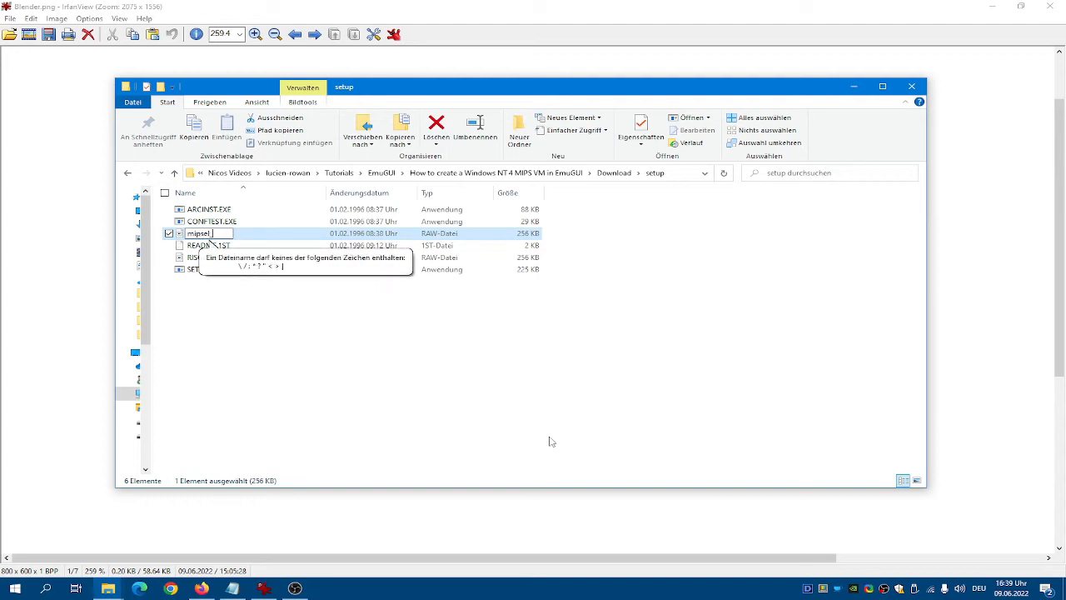
pyautogui.write('bios.bin')
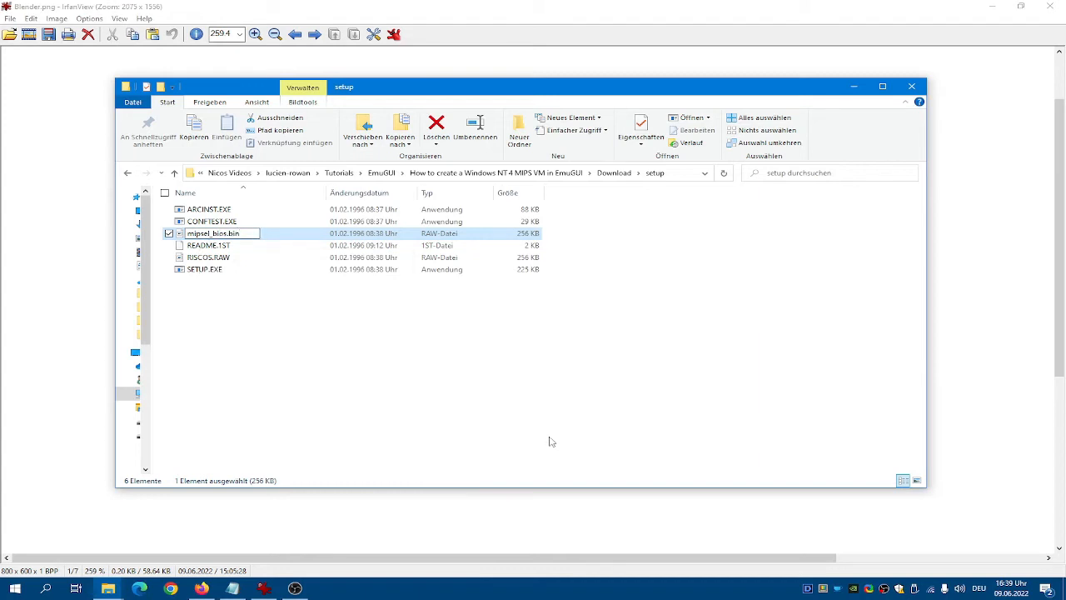
pyautogui.press('Return')
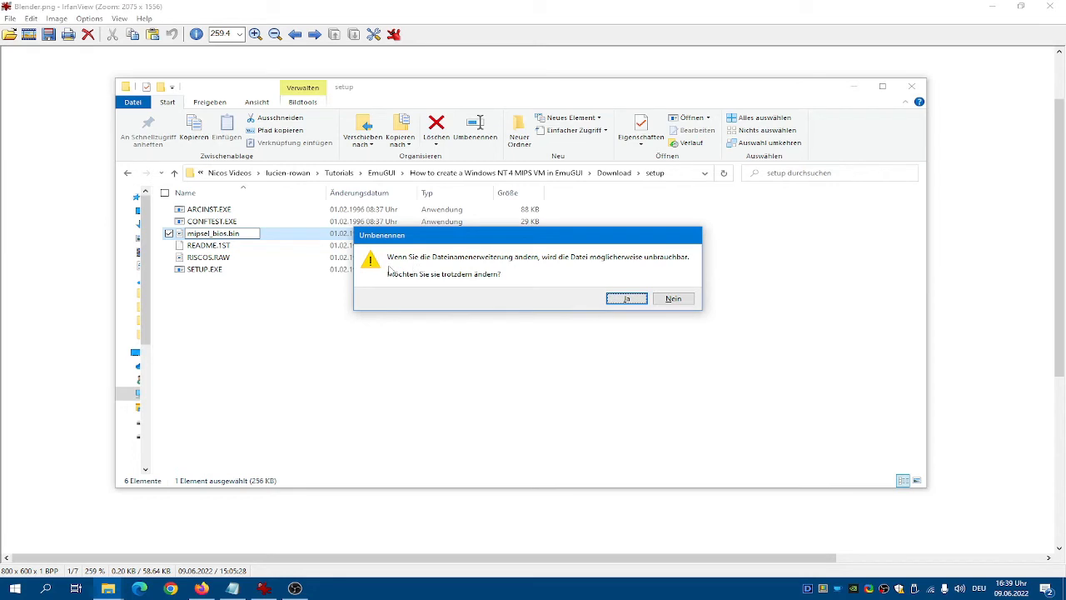
pyautogui.click(618, 300)
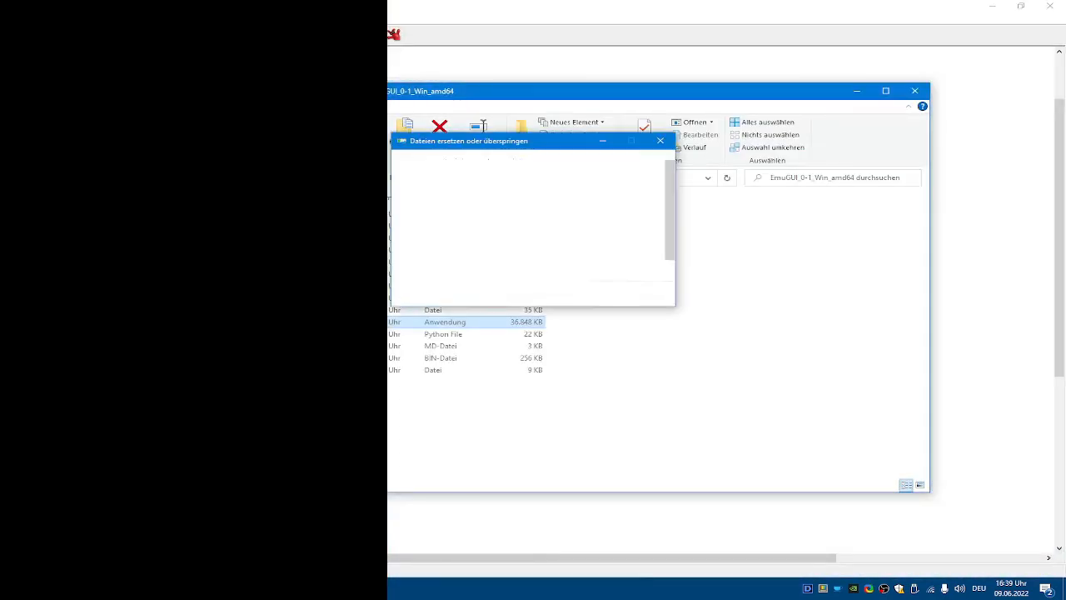
# Step: Replace the existing mipsel_bios.bin in the EmuGUI_0-1_Win_amd64 folder with the newly renamed BIOS file
pyautogui.click(496, 216)
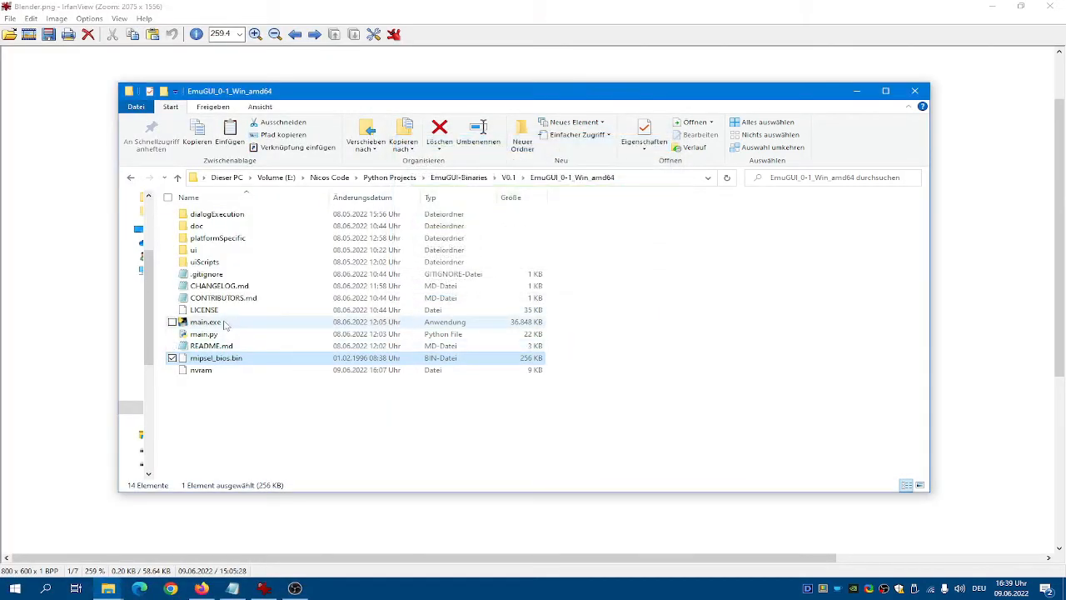
# Step: Delete the nvram file from the EmuGUI_0-1_Win_amd64 folder
pyautogui.click(203, 372)
pyautogui.press('Delete')
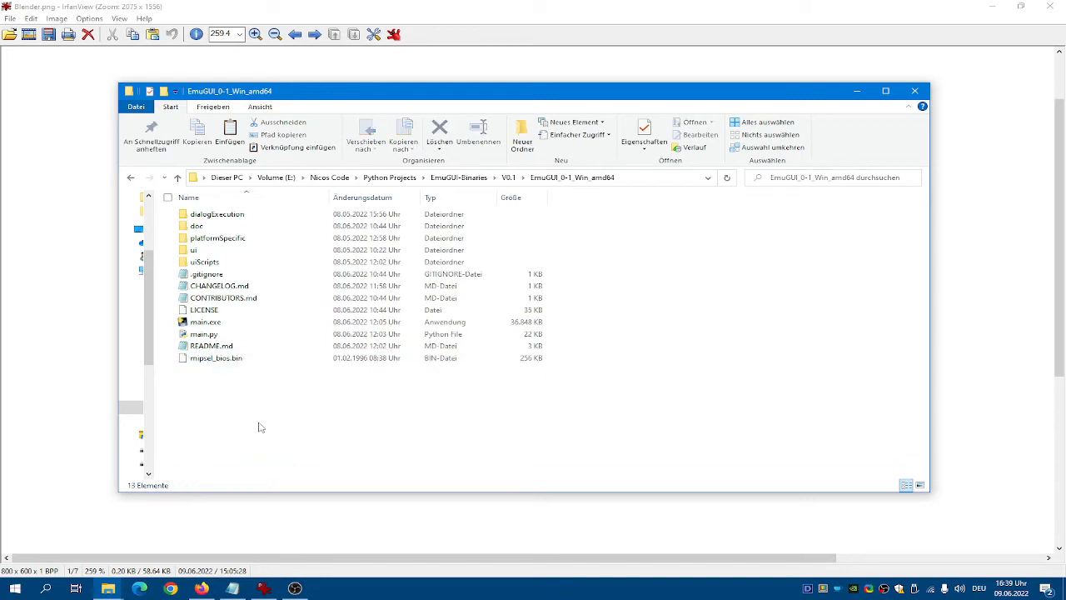
# Step: Launch EmuGUI from main.exe and delete the existing Windows NT 4.0 MIPS Tutorial virtual machine
pyautogui.doubleClick(202, 323)
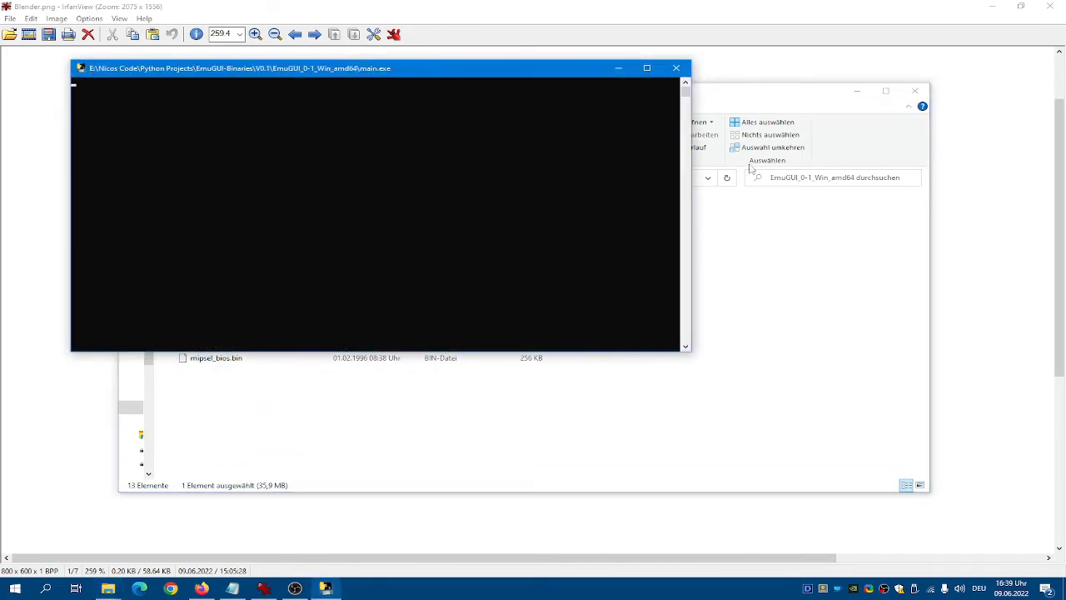
pyautogui.click(854, 97)
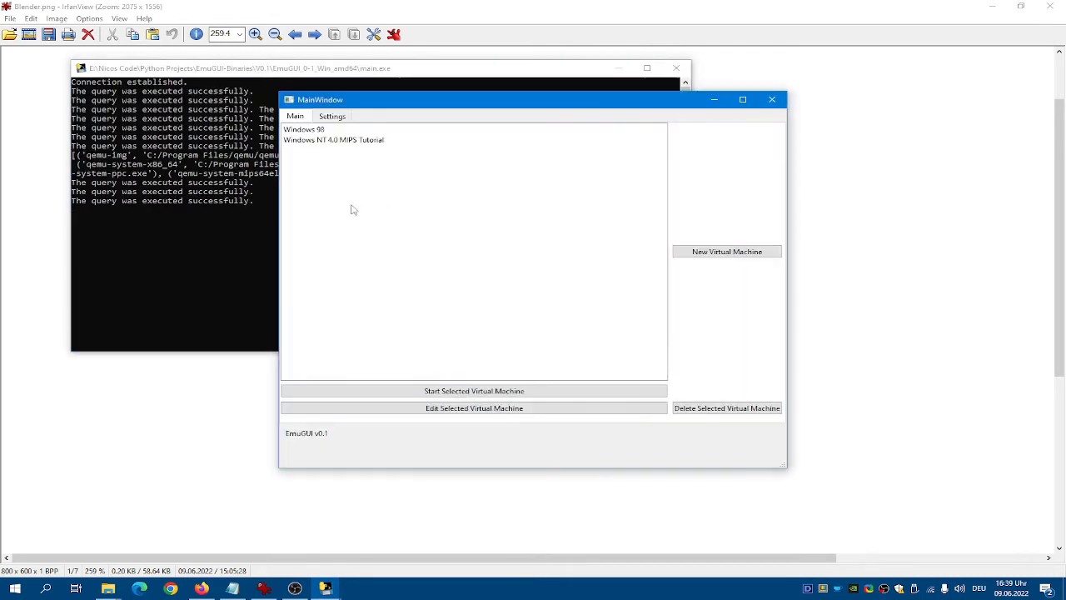
pyautogui.click(752, 408)
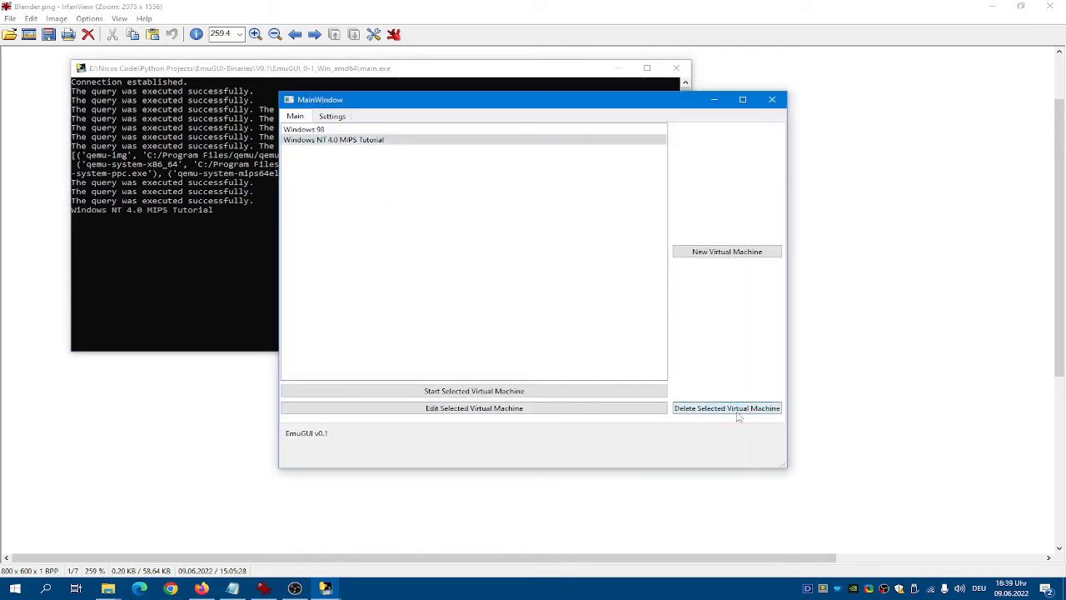
# Step: Start a new virtual machine named Windows NT 4.0 MIPS with the mips64el architecture
pyautogui.click(741, 255)
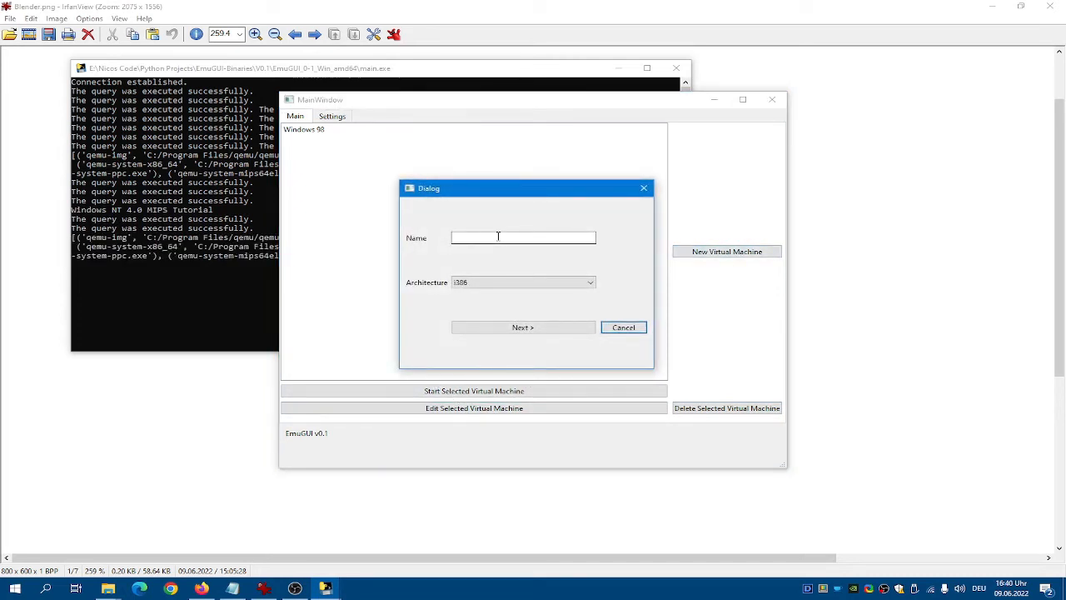
pyautogui.write('Windows NT 4.0 MIPS')
pyautogui.click(560, 284)
pyautogui.click(554, 304)
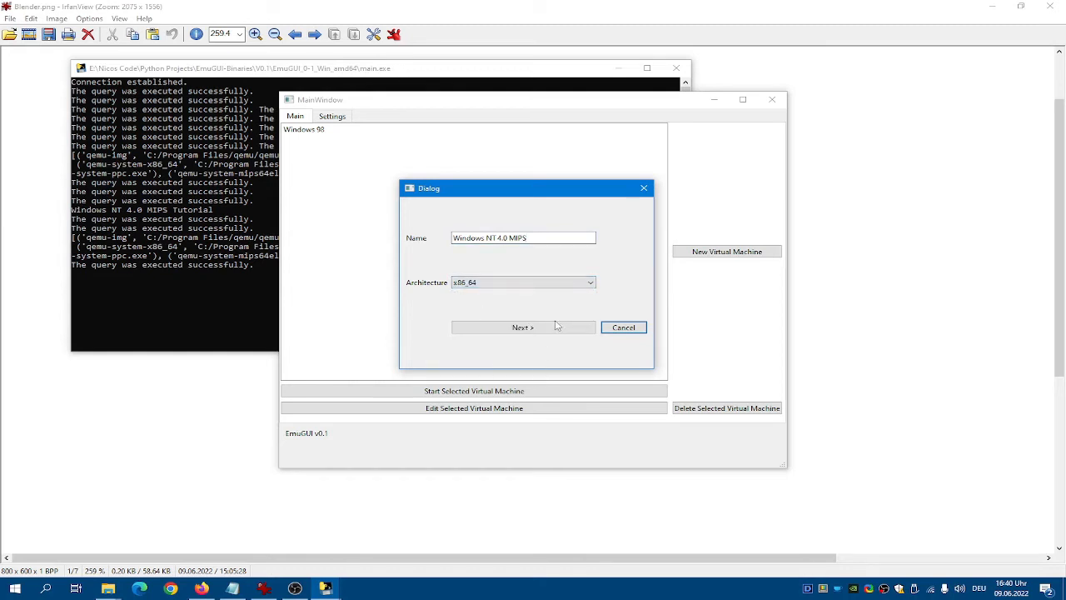
pyautogui.click(579, 283)
pyautogui.click(541, 317)
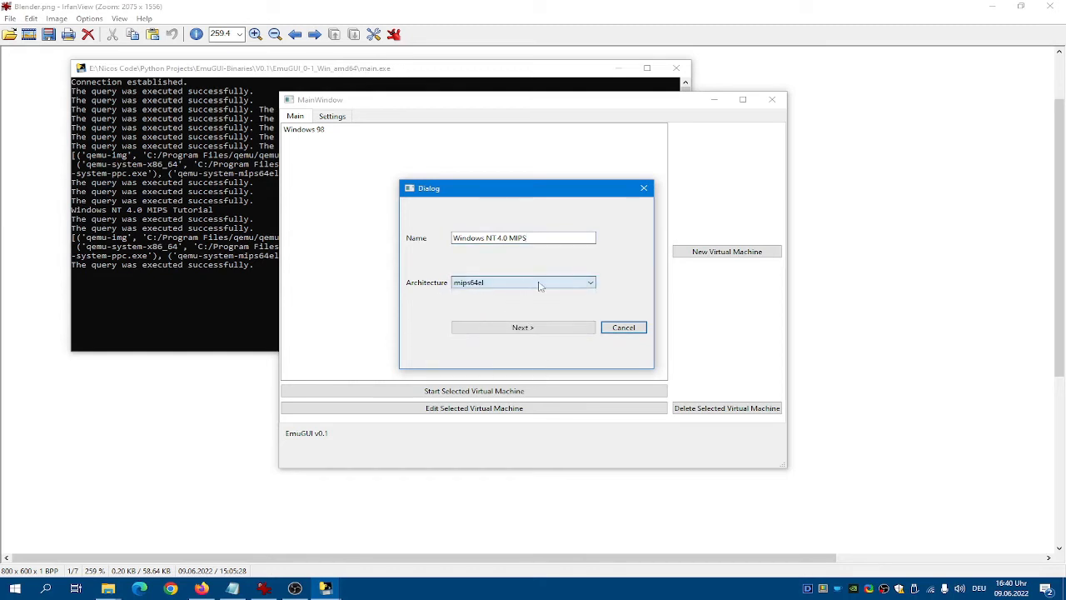
pyautogui.click(552, 332)
# Step: Set the machine type to magnum and the RAM to 128 MB, leaving the CPU on Let QEMU decide
pyautogui.click(567, 234)
pyautogui.click(567, 234)
pyautogui.click(566, 234)
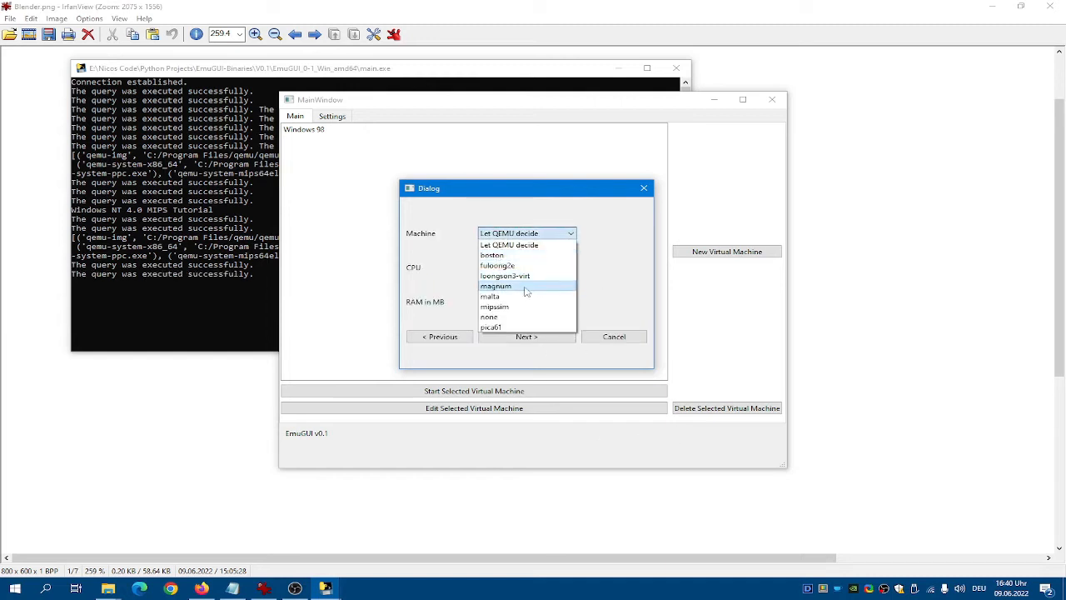
pyautogui.click(528, 286)
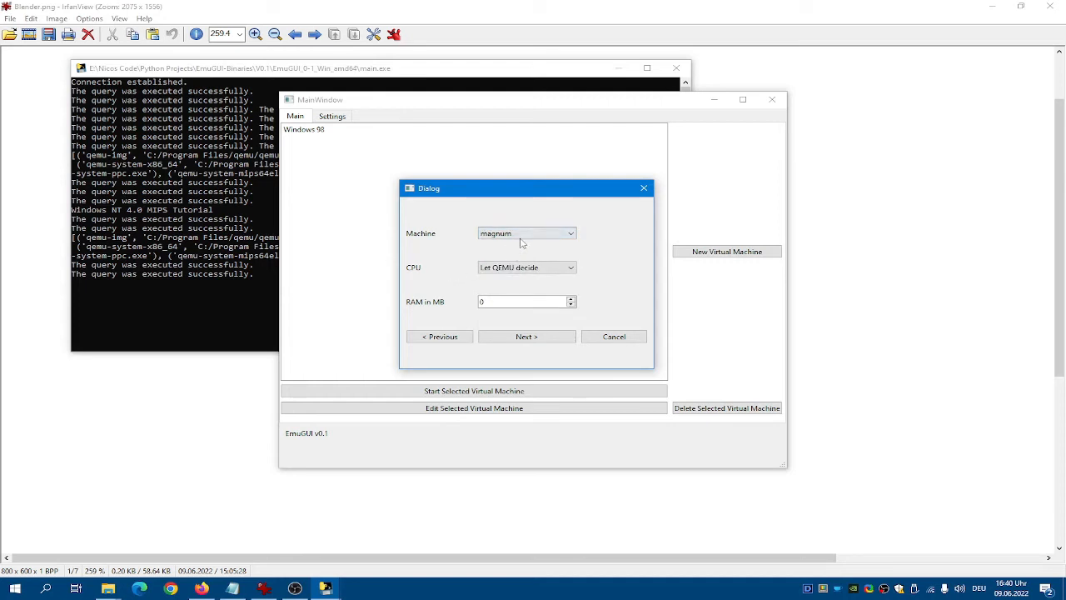
pyautogui.click(509, 272)
pyautogui.click(509, 276)
pyautogui.doubleClick(502, 302)
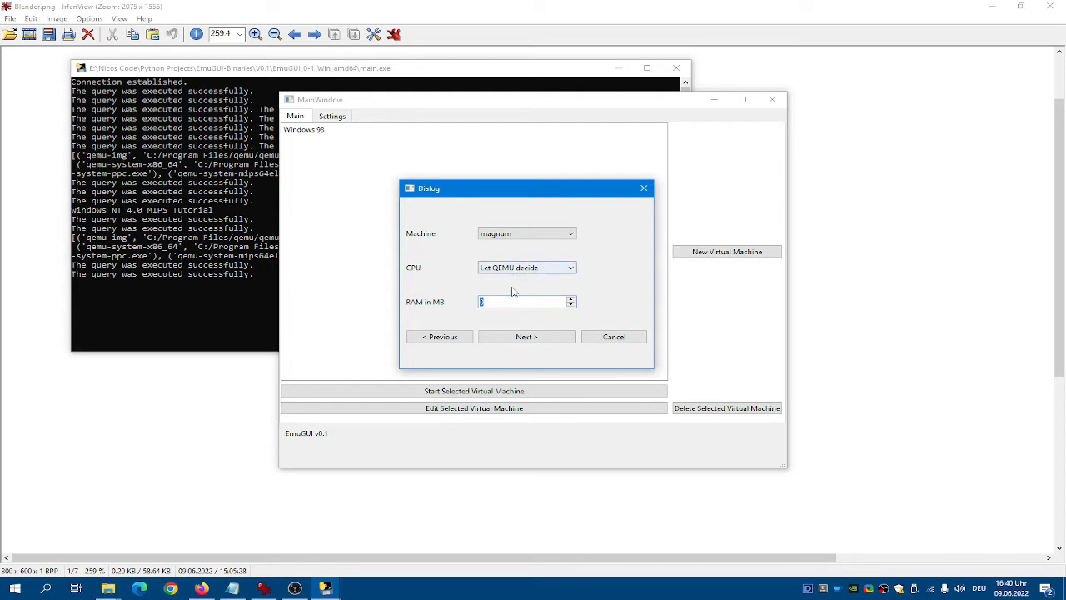
pyautogui.write('128')
pyautogui.moveTo(510, 304); pyautogui.dragTo(435, 307)
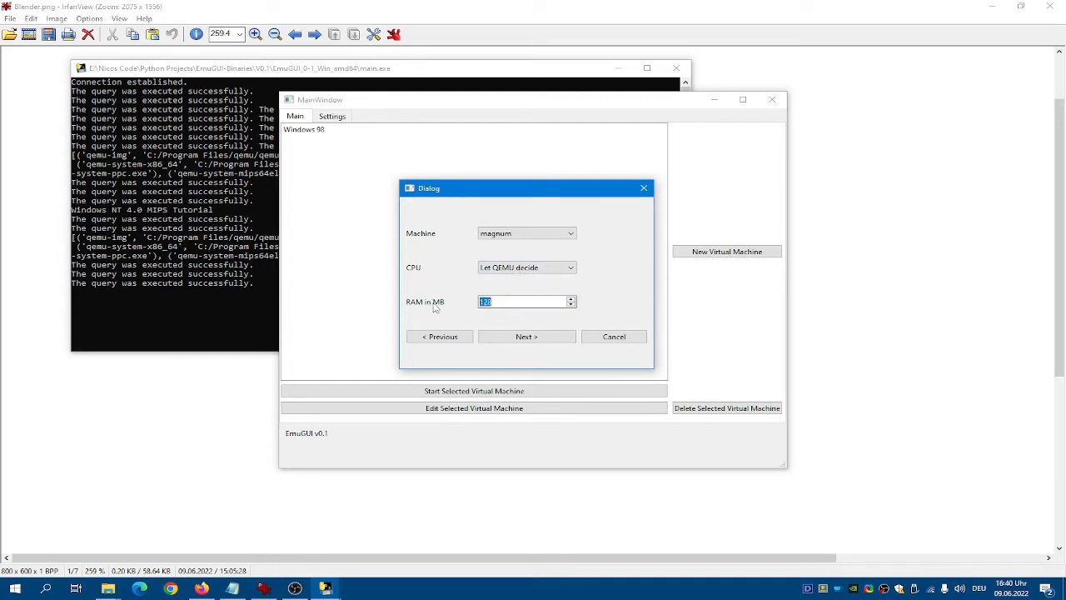
pyautogui.click(517, 302)
pyautogui.moveTo(506, 300); pyautogui.dragTo(388, 302)
pyautogui.click(511, 301)
pyautogui.moveTo(510, 301); pyautogui.dragTo(409, 304)
pyautogui.click(501, 299)
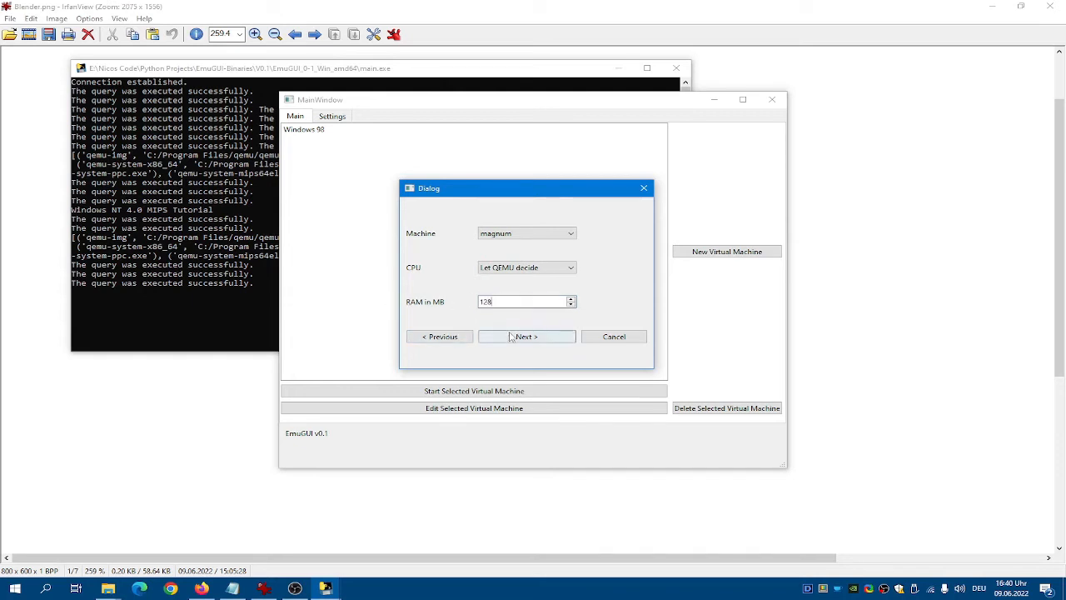
pyautogui.click(510, 336)
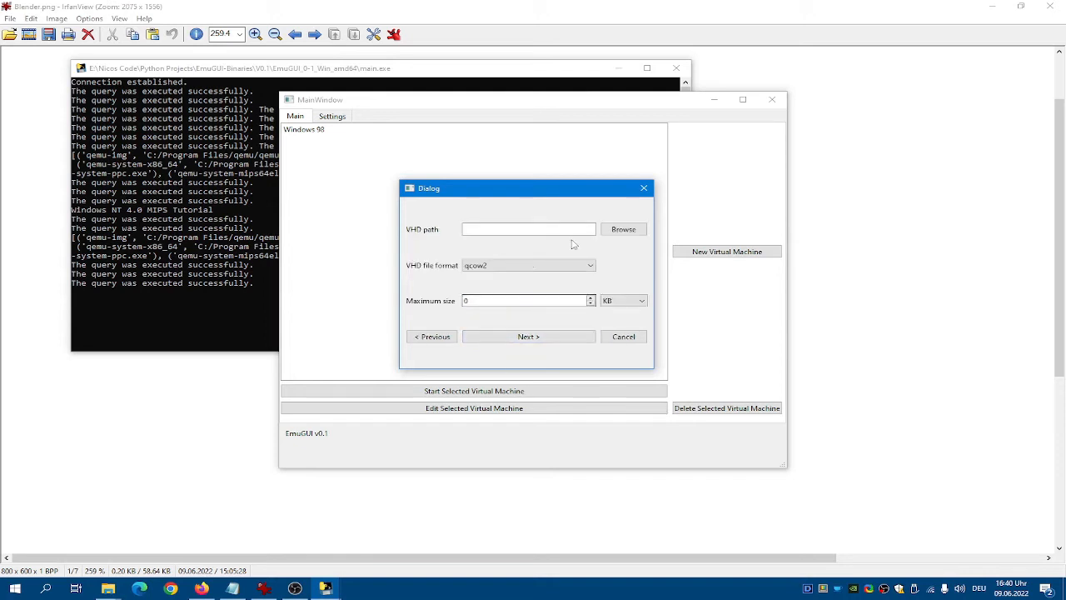
# Step: Use Windows NT 4 MIPS Tutorial.img as the virtual hard disk, in qcow2 format with a maximum size of 2 GB
pyautogui.click(618, 236)
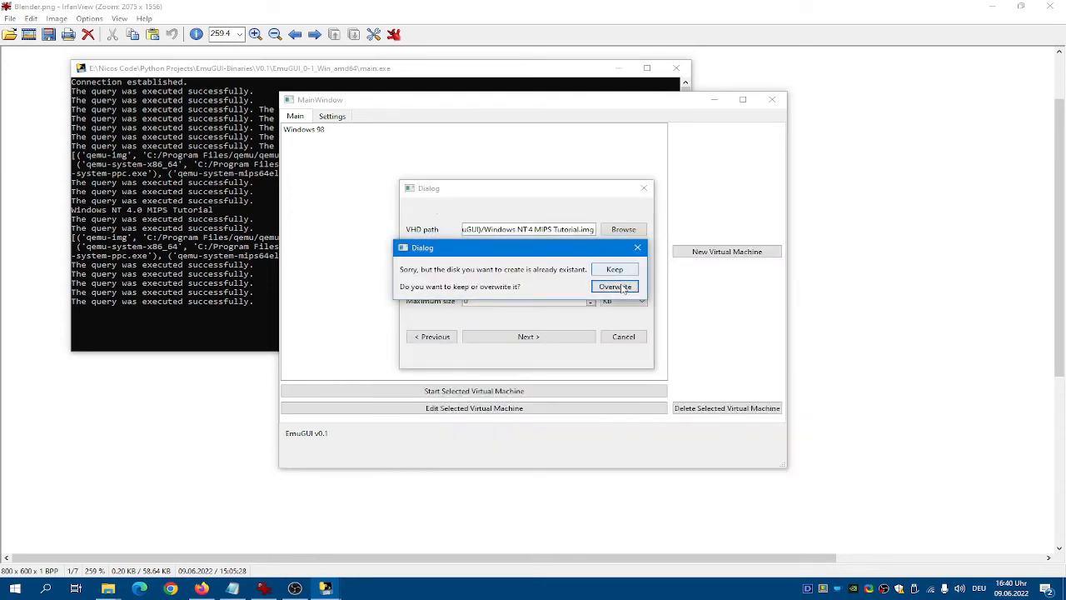
pyautogui.click(620, 272)
pyautogui.click(546, 267)
pyautogui.click(541, 267)
pyautogui.click(609, 304)
pyautogui.click(617, 321)
pyautogui.click(508, 300)
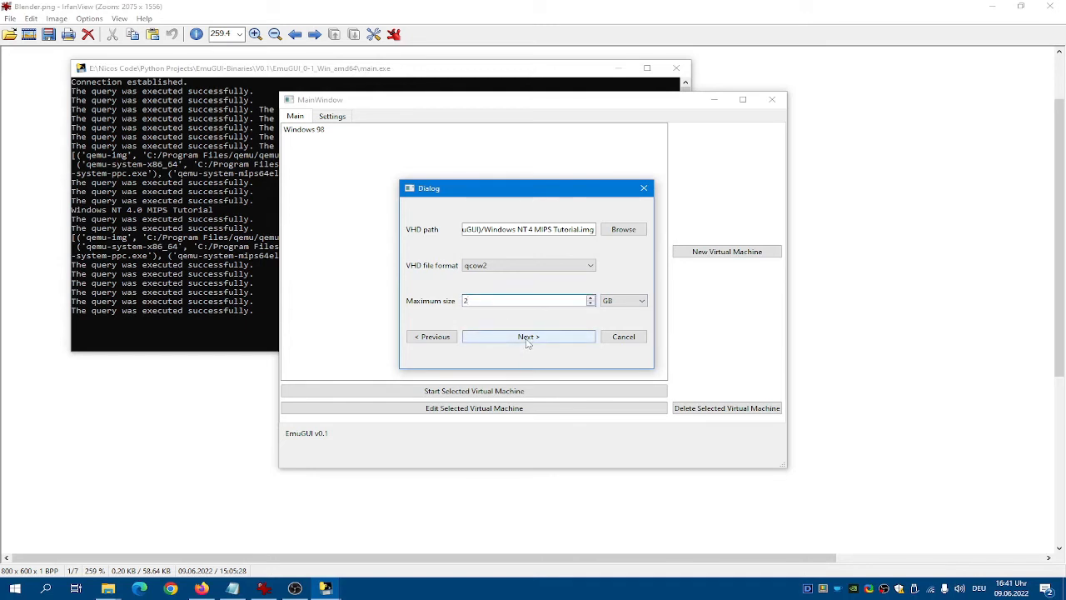
pyautogui.click(527, 342)
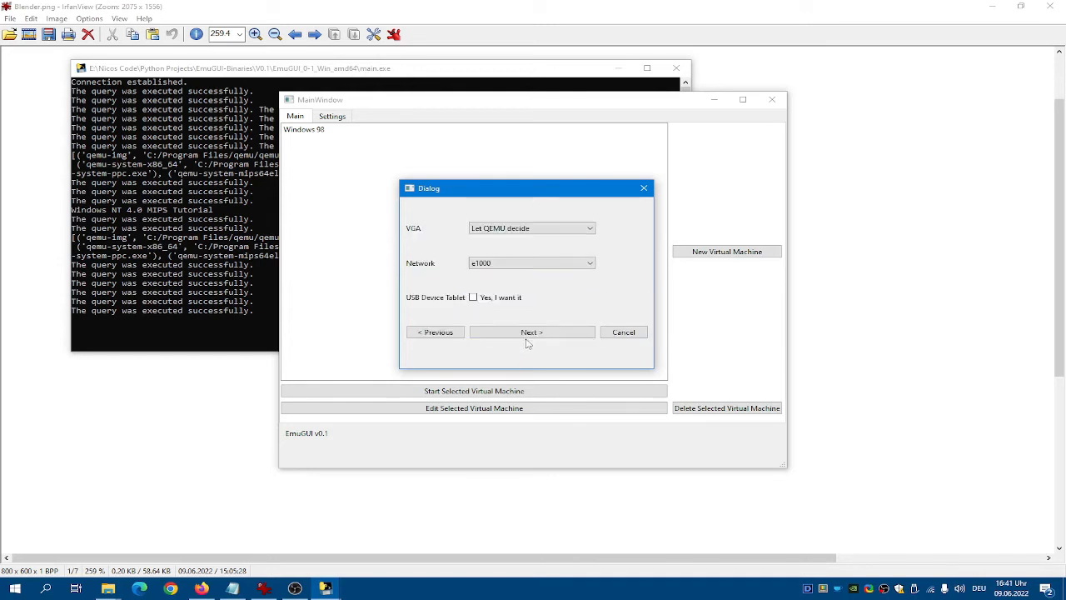
# Step: Set the network adapter to dp83932, leaving VGA on Let QEMU decide and the external BIOS location empty
pyautogui.click(501, 228)
pyautogui.click(501, 227)
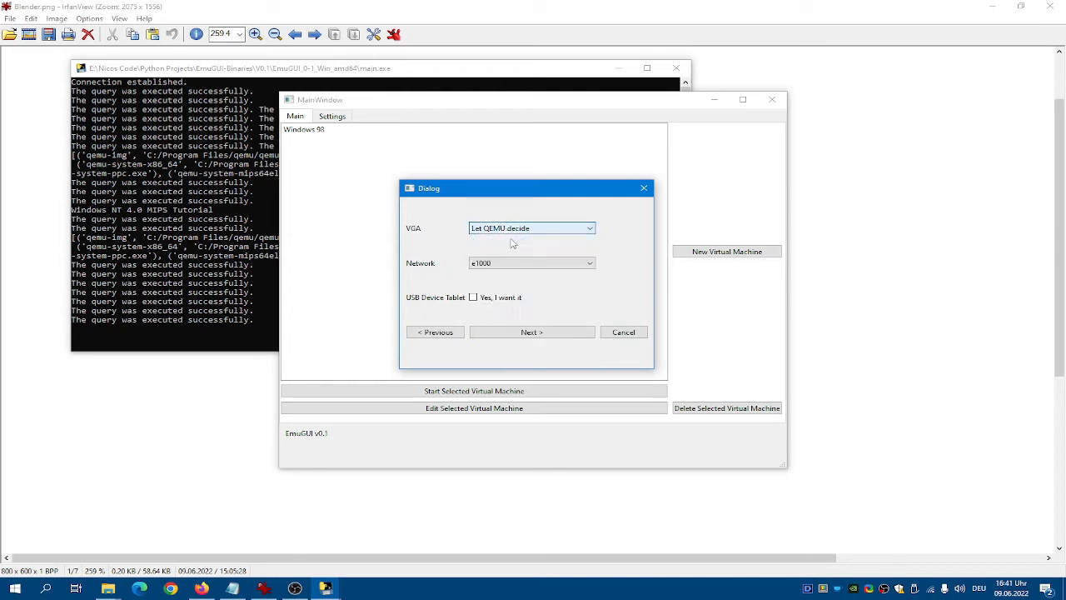
pyautogui.click(542, 265)
pyautogui.scroll(-3, 516, 336)
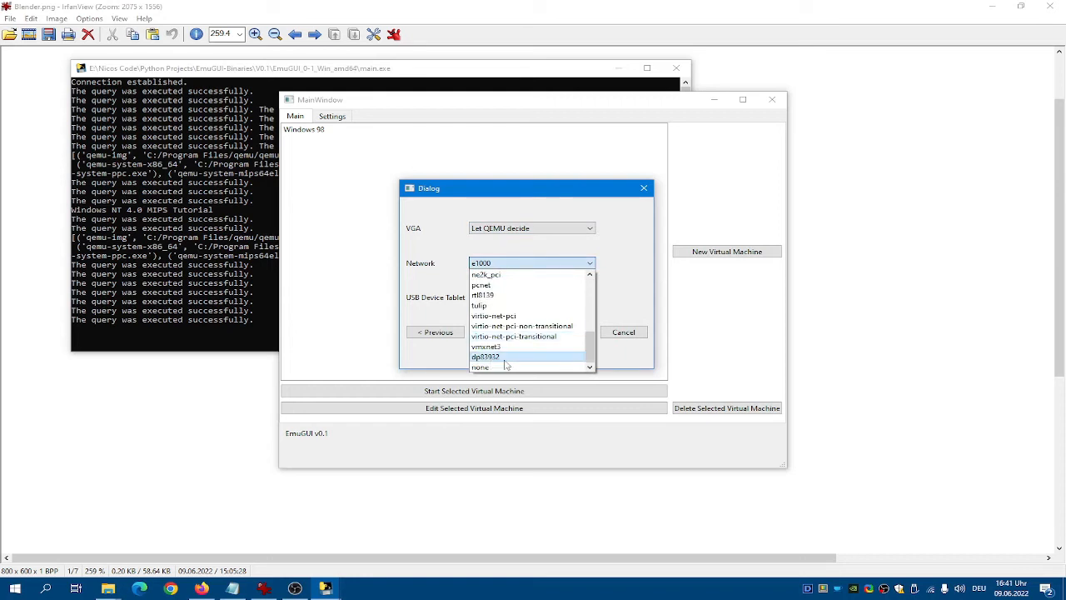
pyautogui.click(509, 359)
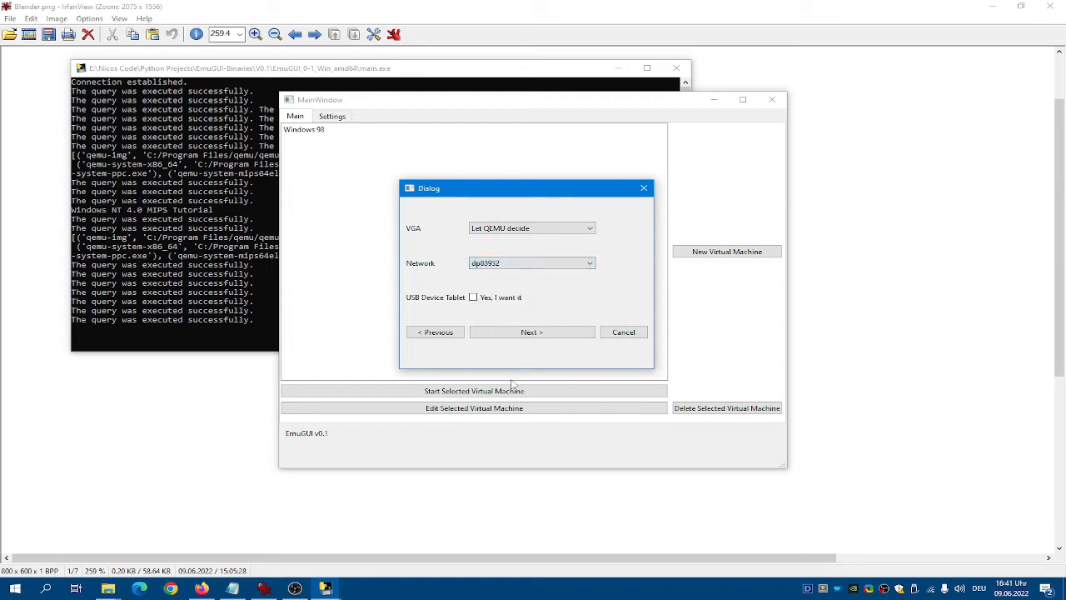
pyautogui.click(525, 337)
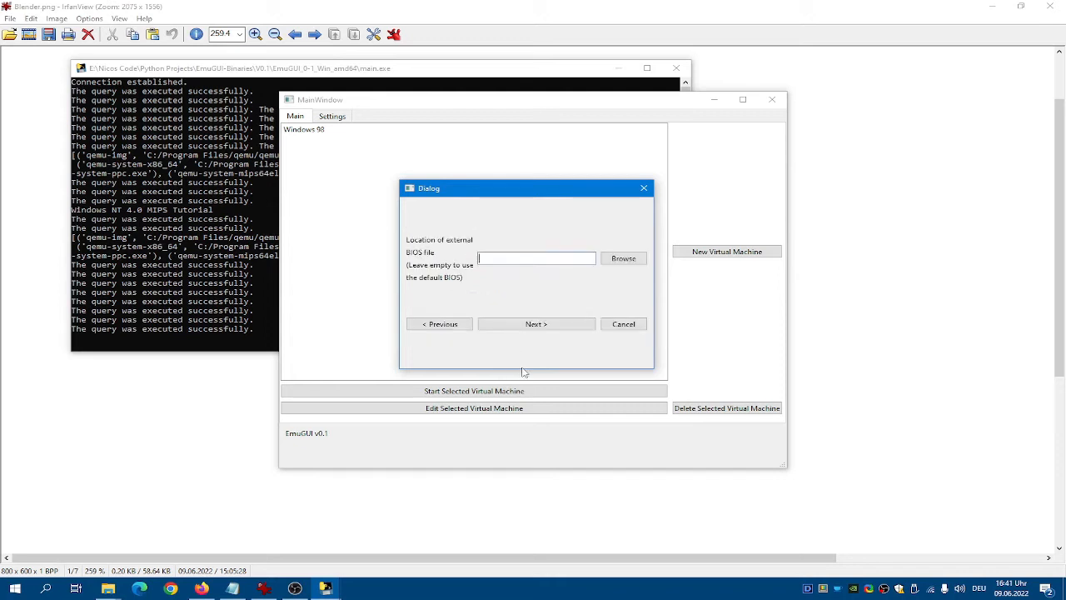
pyautogui.click(533, 324)
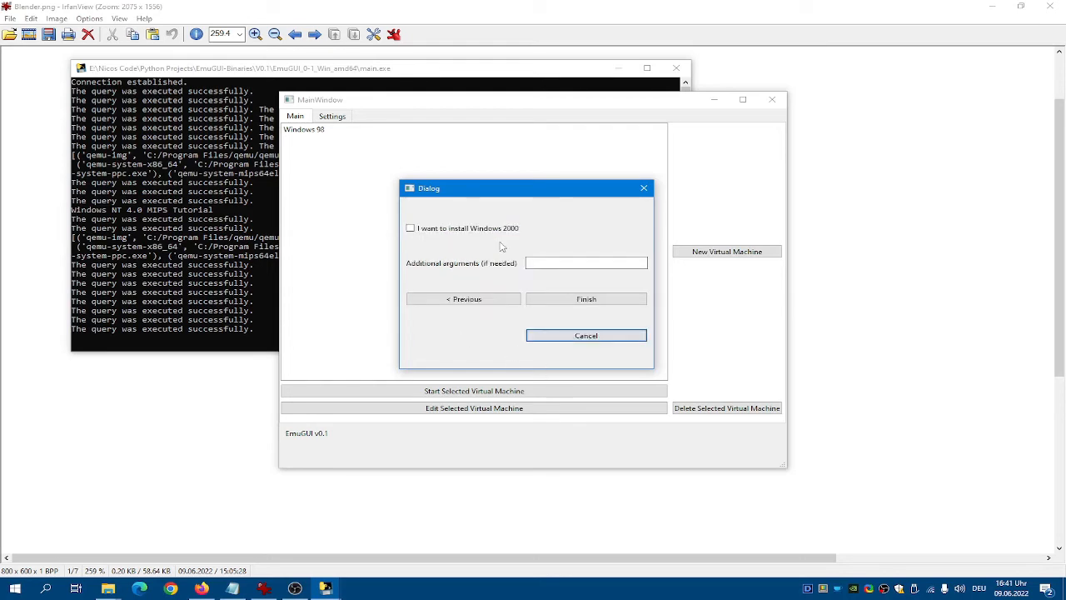
# Step: Copy the additional QEMU arguments "-global ds1225y.filename=nvram -global ds1225y.size=8200" from Desc.txt, without the quotes
pyautogui.click(576, 262)
pyautogui.click(232, 588)
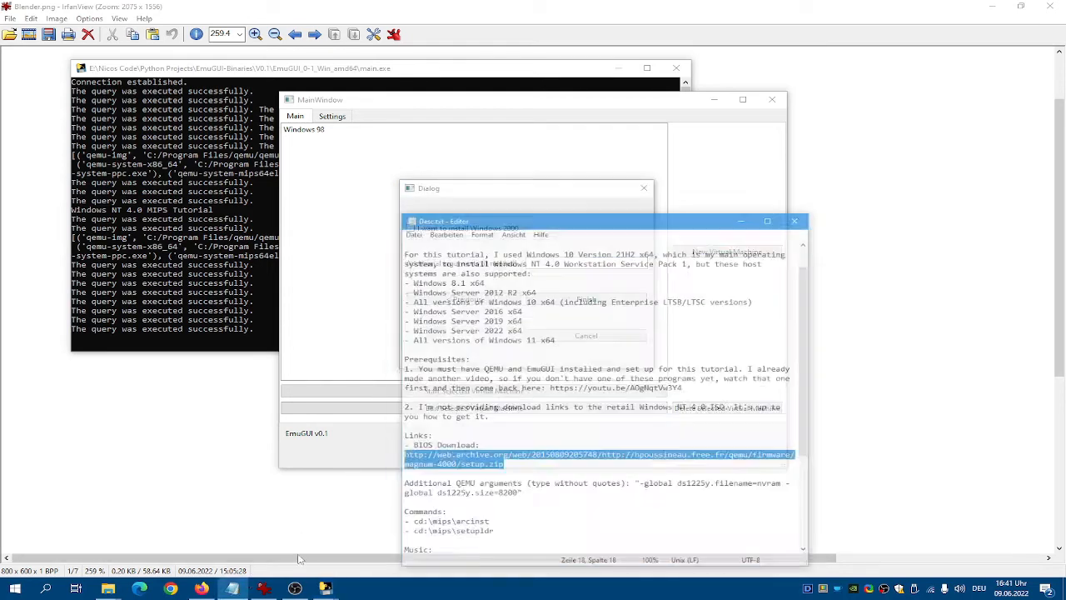
pyautogui.scroll(-2, 661, 440)
pyautogui.moveTo(678, 408); pyautogui.dragTo(543, 421)
pyautogui.hotkey('ctrl', 'c')
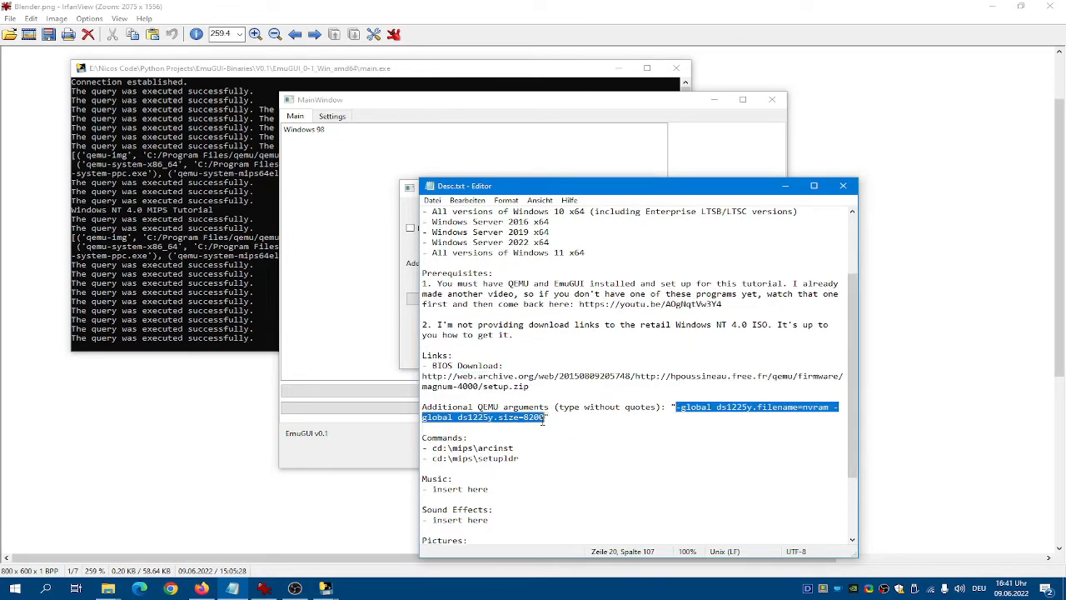
# Step: Paste the copied QEMU arguments as the virtual machine's additional arguments and finish creating it
pyautogui.click(785, 185)
pyautogui.click(609, 263)
pyautogui.hotkey('ctrl', 'v')
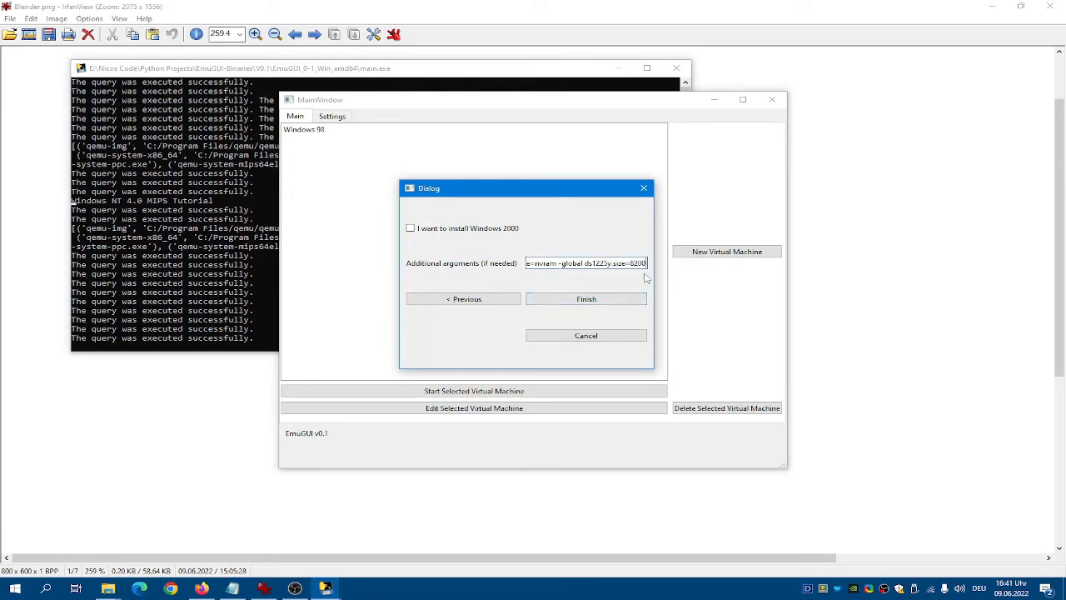
pyautogui.moveTo(644, 264)
pyautogui.mouseDown()
pyautogui.moveTo(505, 263)
pyautogui.moveTo(659, 264)
pyautogui.mouseUp()
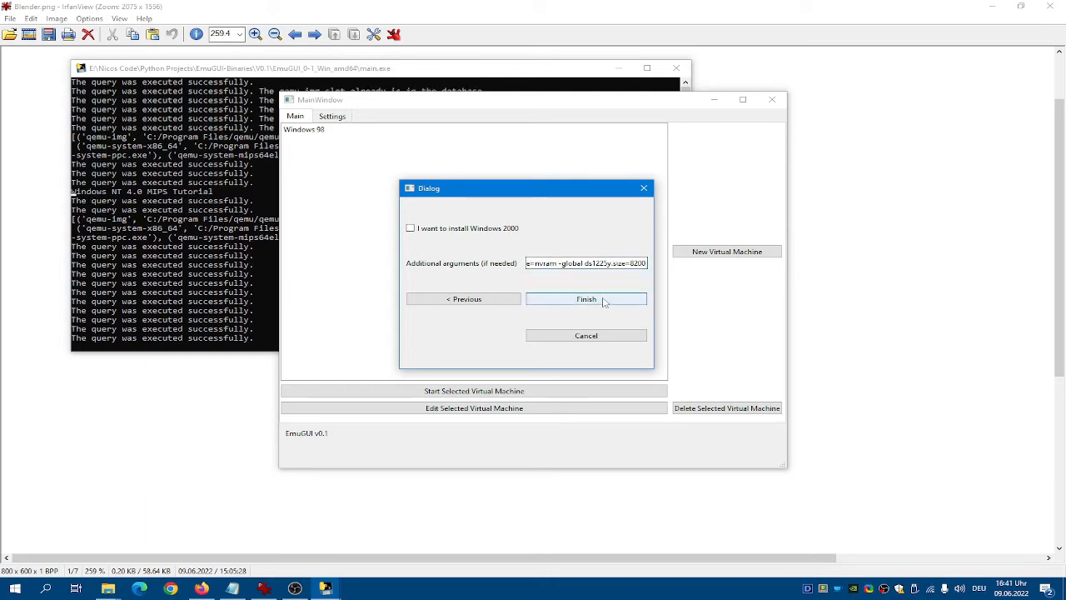
pyautogui.doubleClick(557, 266)
pyautogui.click(557, 265)
pyautogui.doubleClick(555, 265)
pyautogui.click(556, 265)
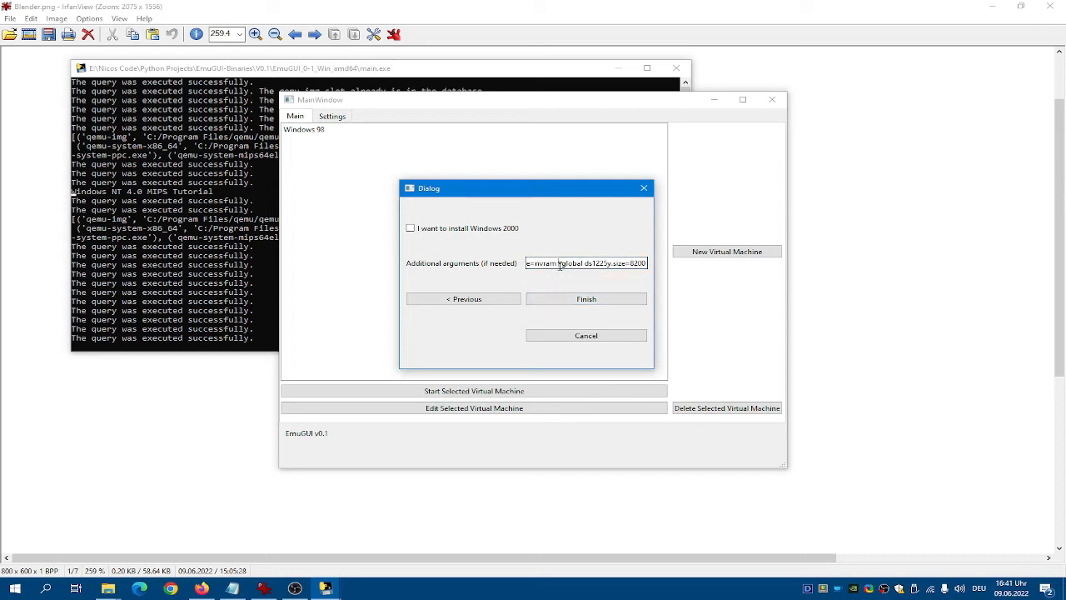
pyautogui.click(588, 305)
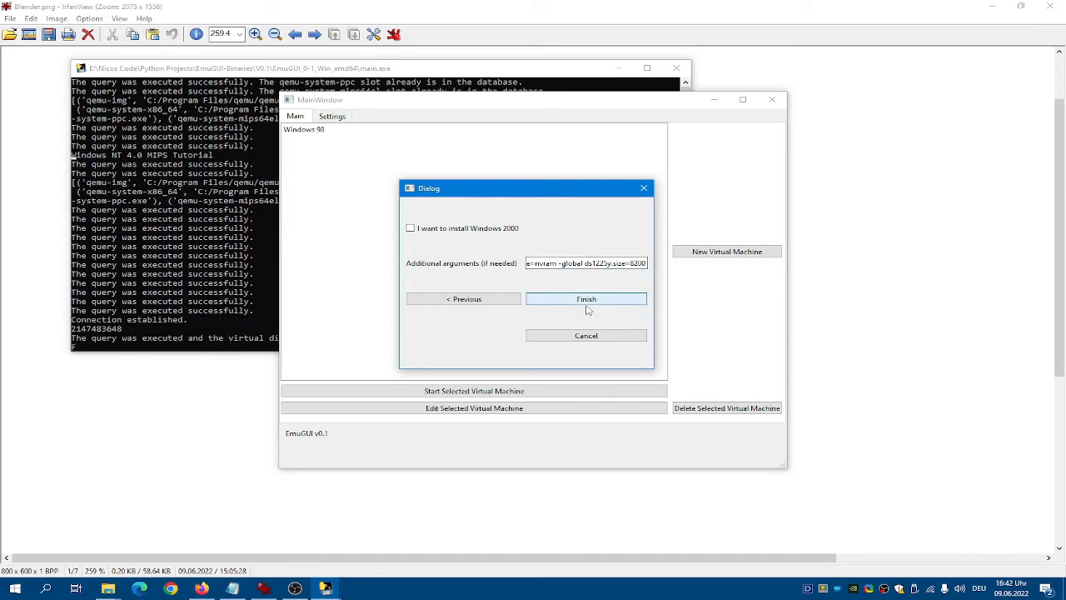
# Step: Open the start options of the Windows NT 4.0 MIPS virtual machine and load winnt40wks_sp1_en.iso as its CD-ROM
pyautogui.click(619, 67)
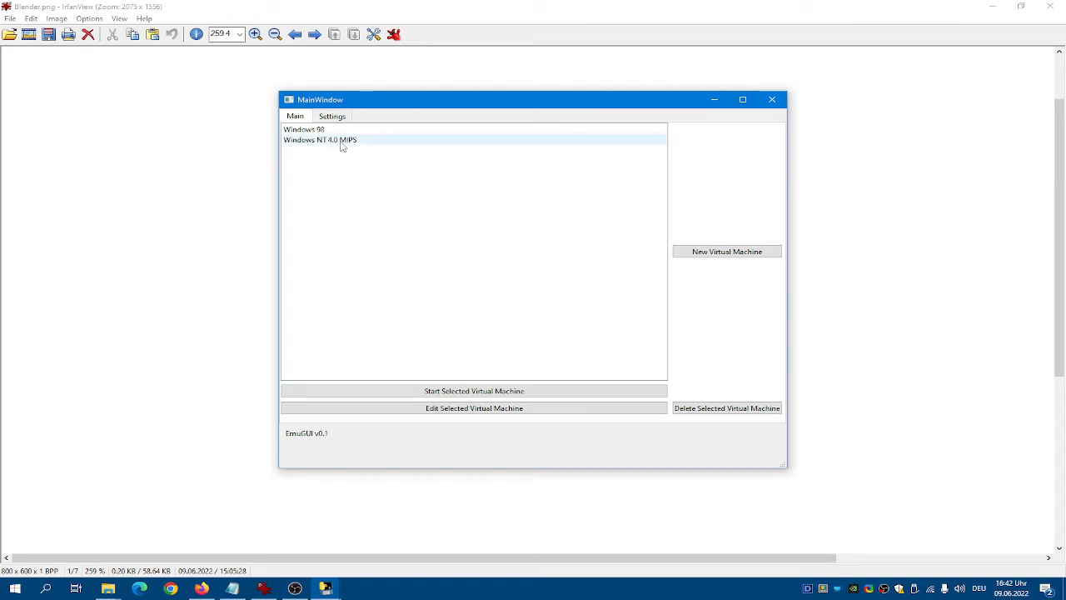
pyautogui.click(342, 147)
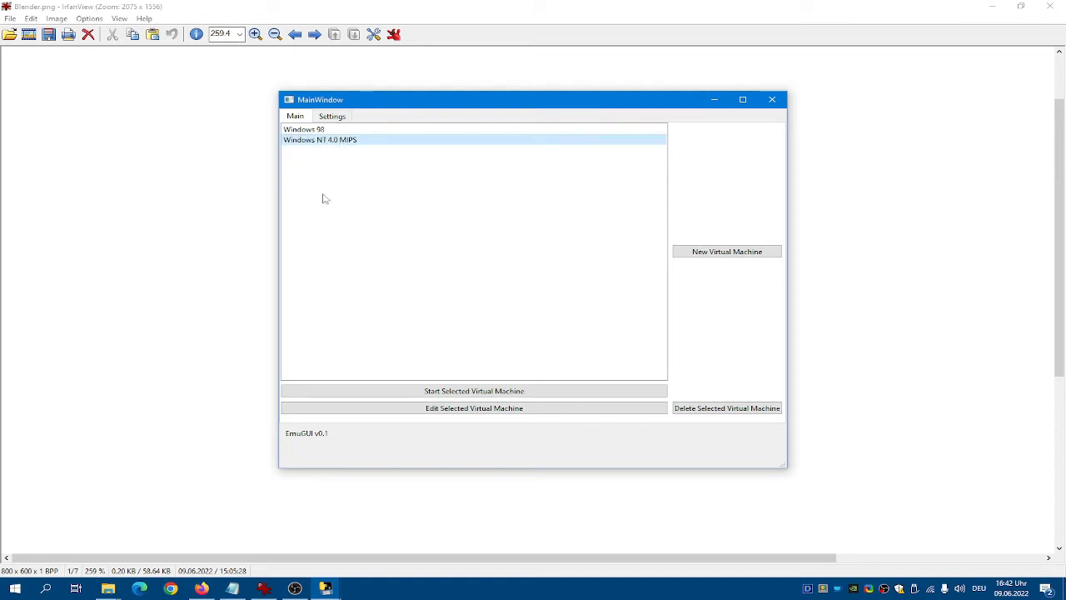
pyautogui.click(507, 390)
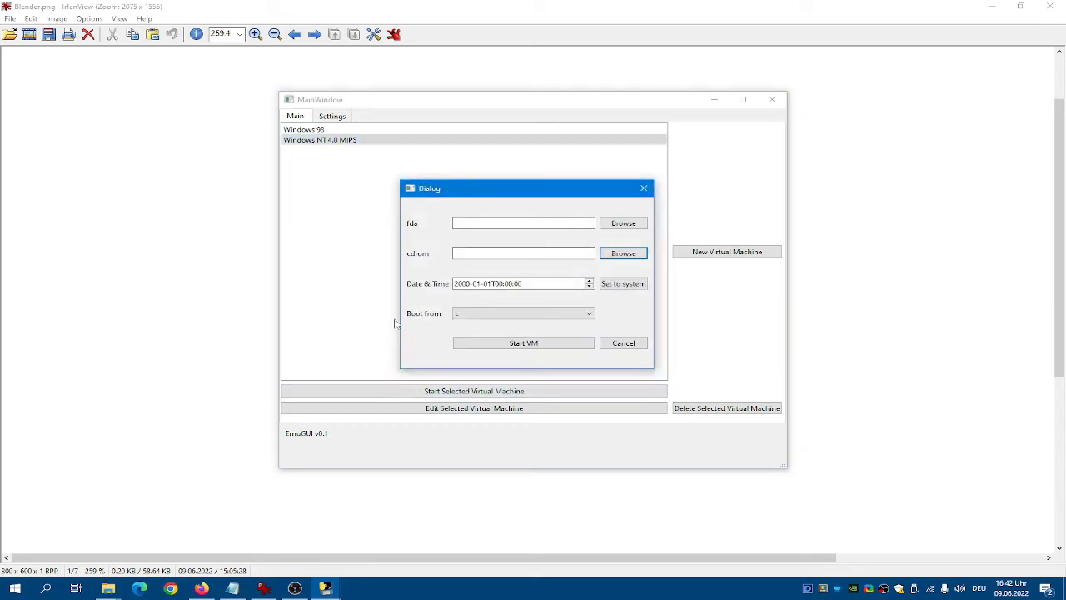
pyautogui.click(523, 343)
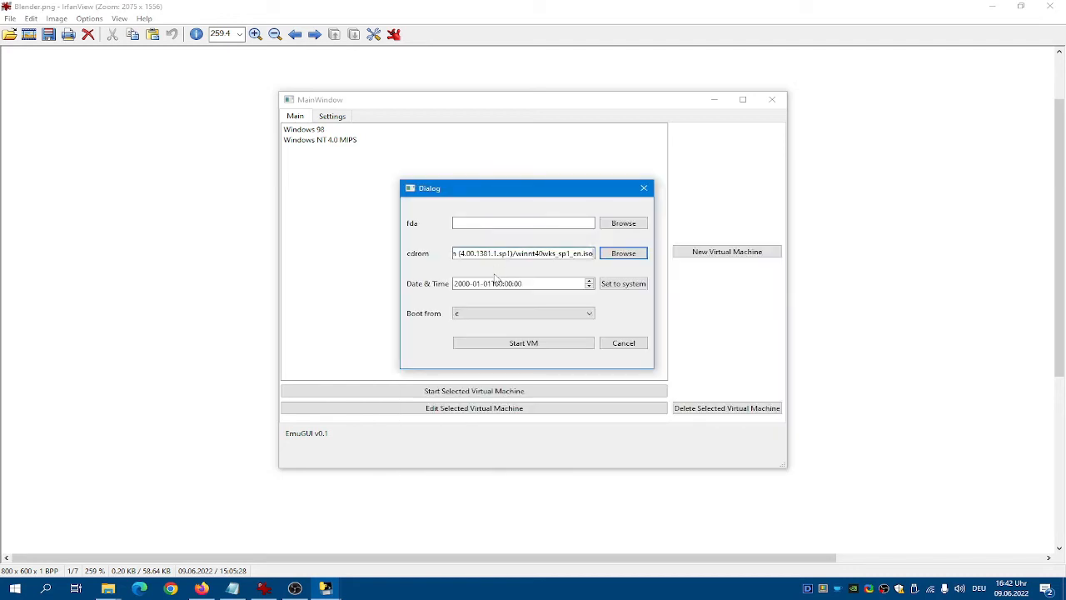
# Step: Start the virtual machine with the date and time kept at 2000-01-01T00:00:00 and maximize the QEMU window
pyautogui.moveTo(567, 284); pyautogui.dragTo(410, 292)
pyautogui.click(547, 288)
pyautogui.doubleClick(459, 288)
pyautogui.click(481, 286)
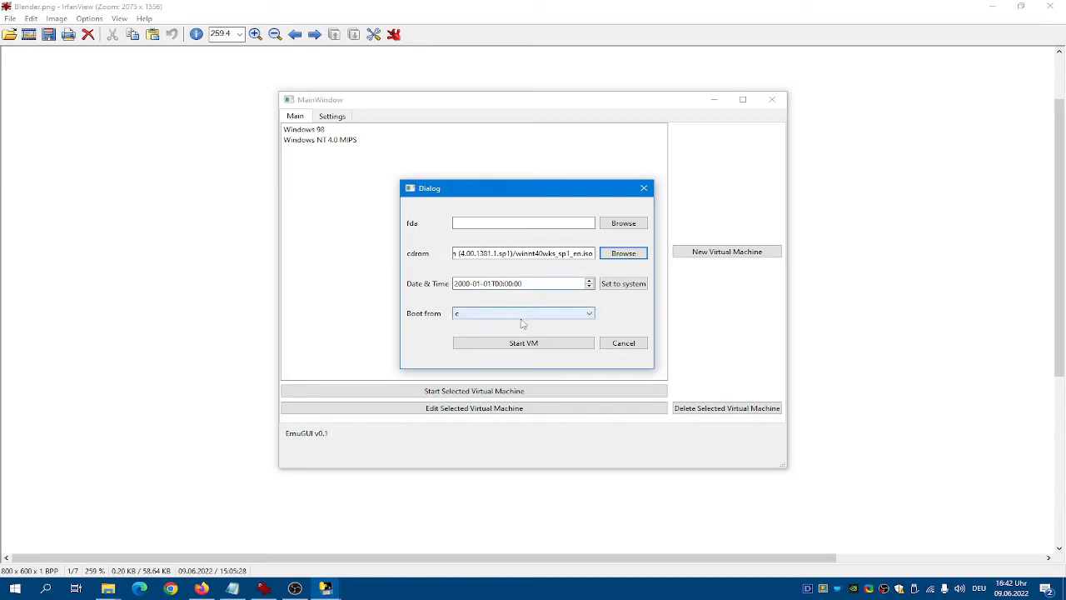
pyautogui.click(461, 314)
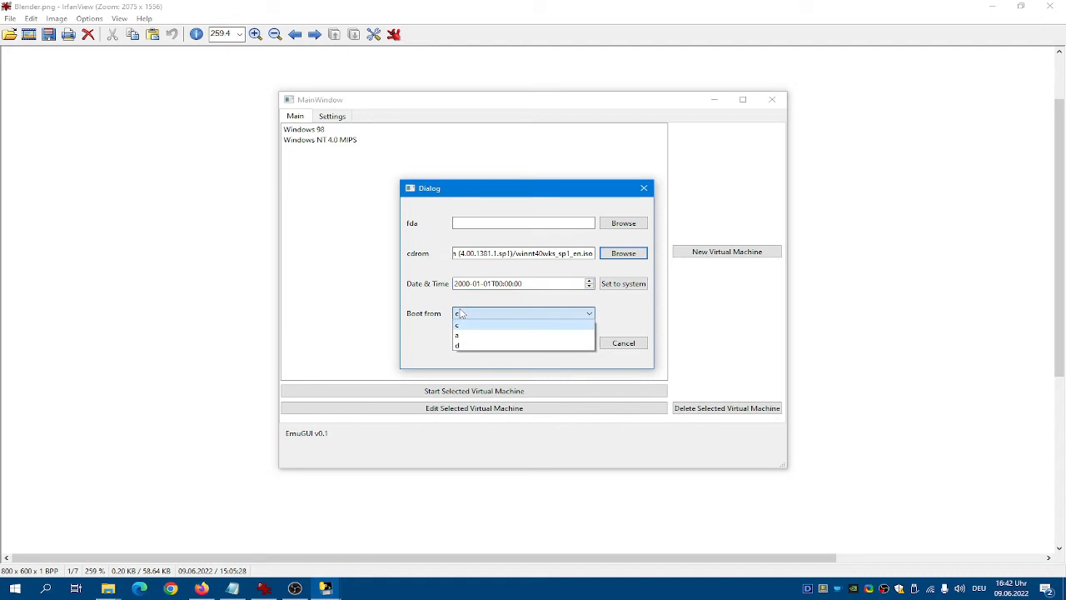
pyautogui.click(461, 314)
pyautogui.click(461, 314)
pyautogui.click(462, 340)
pyautogui.click(510, 341)
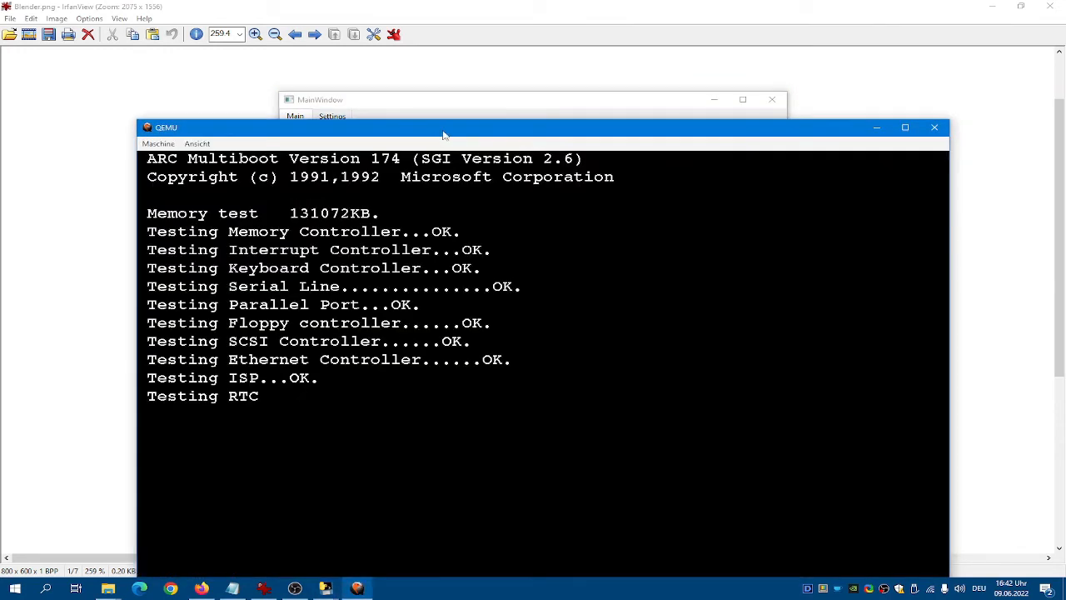
pyautogui.doubleClick(443, 133)
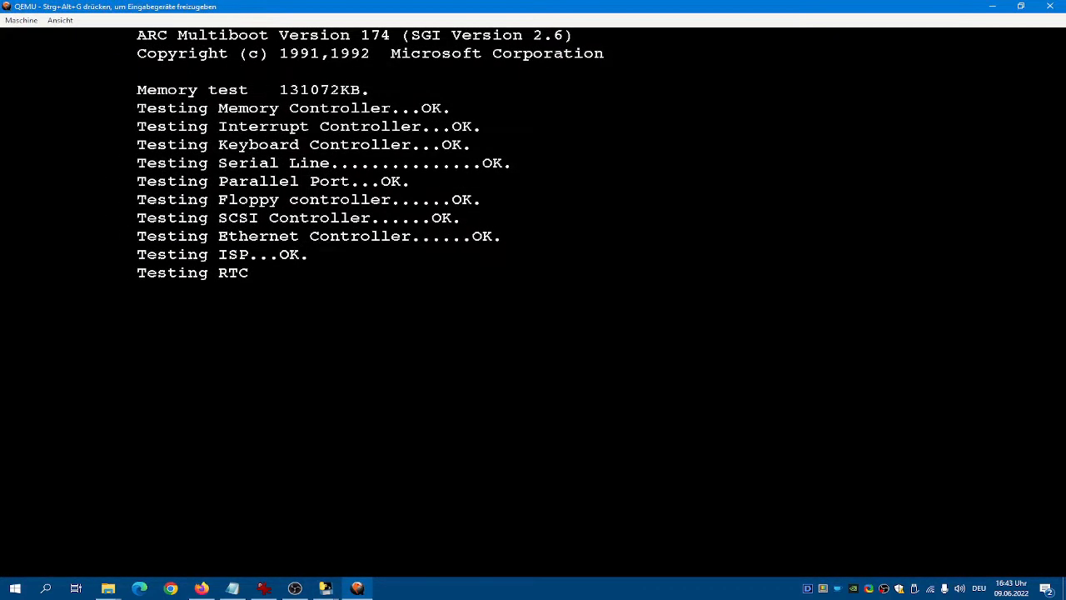
# Step: Release the captured input devices, scale the virtual machine's display to the window size and show the console tabs
pyautogui.hotkey('ctrl', 'alt', 'g')
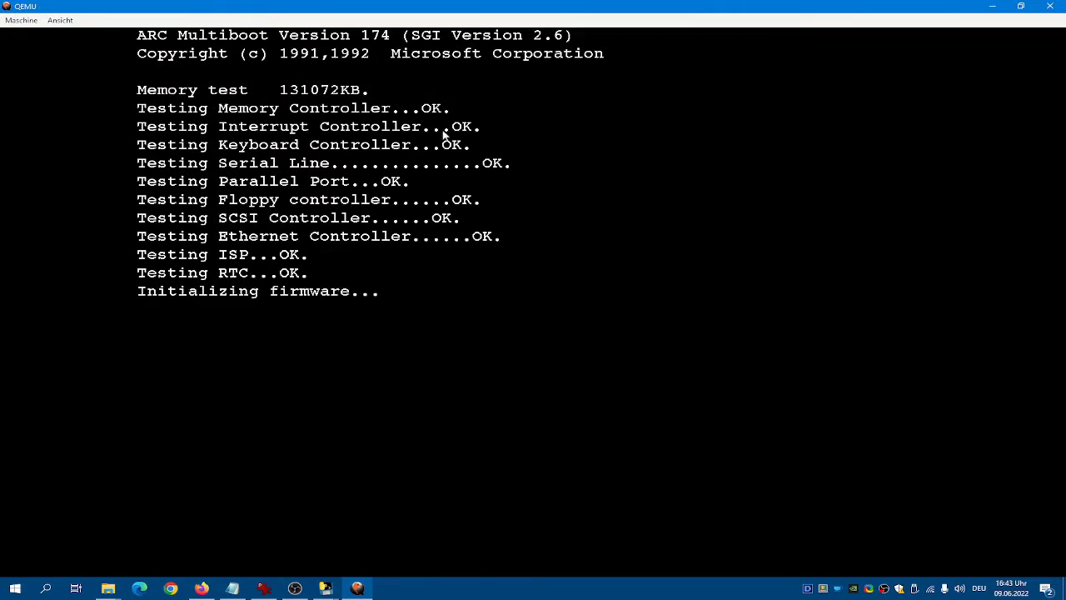
pyautogui.click(69, 21)
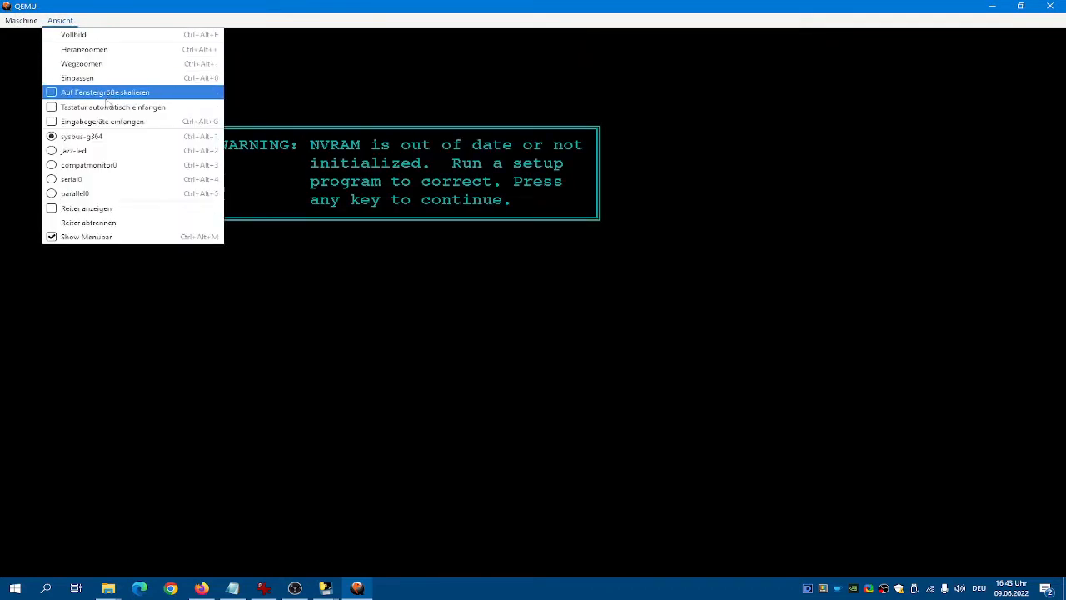
pyautogui.click(105, 92)
pyautogui.click(60, 20)
pyautogui.click(90, 210)
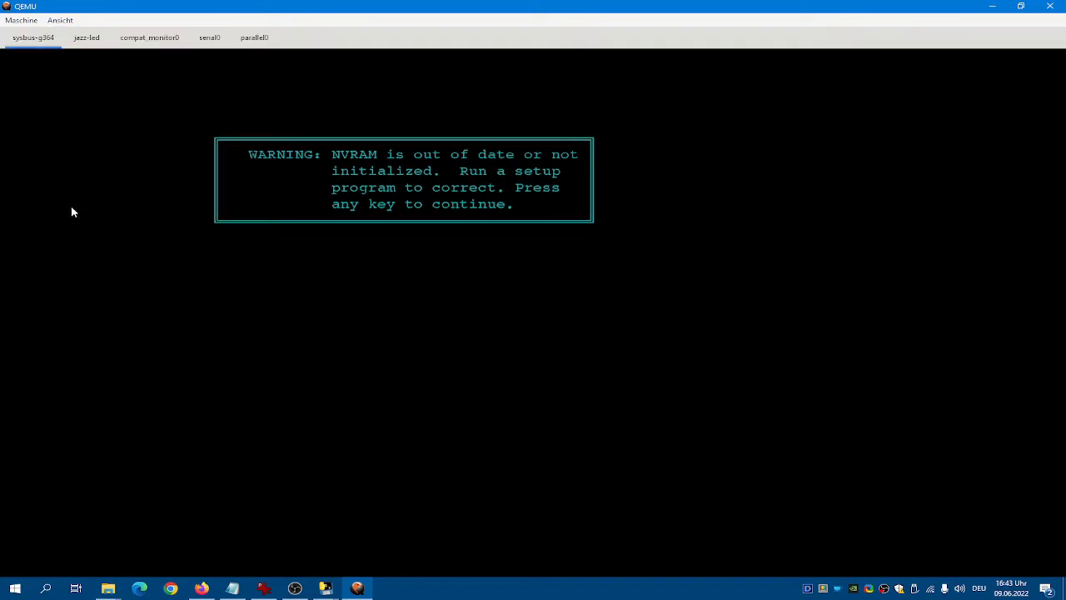
pyautogui.click(61, 22)
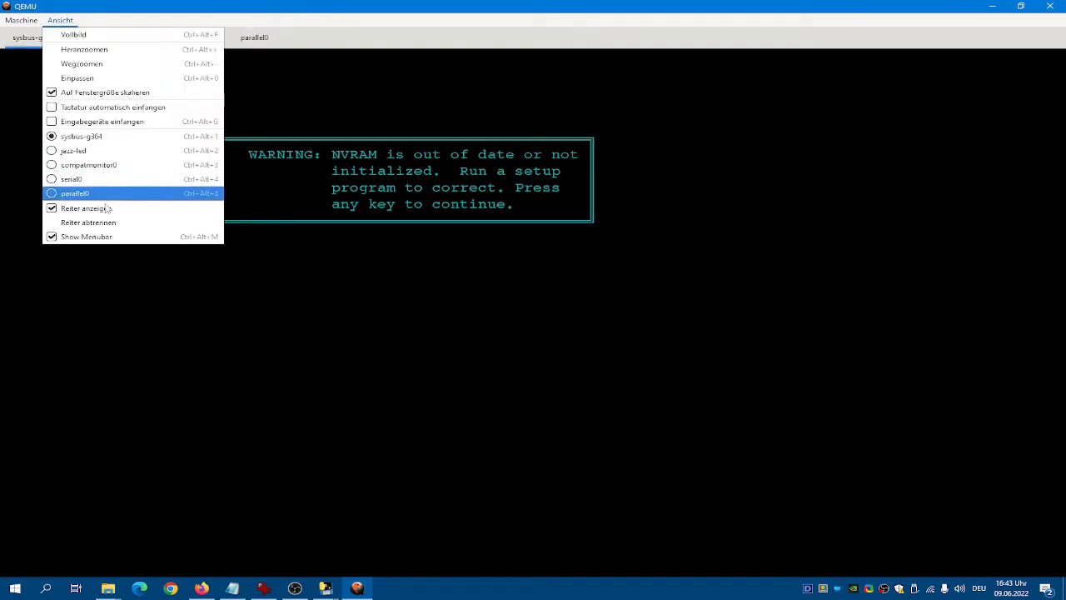
pyautogui.click(265, 10)
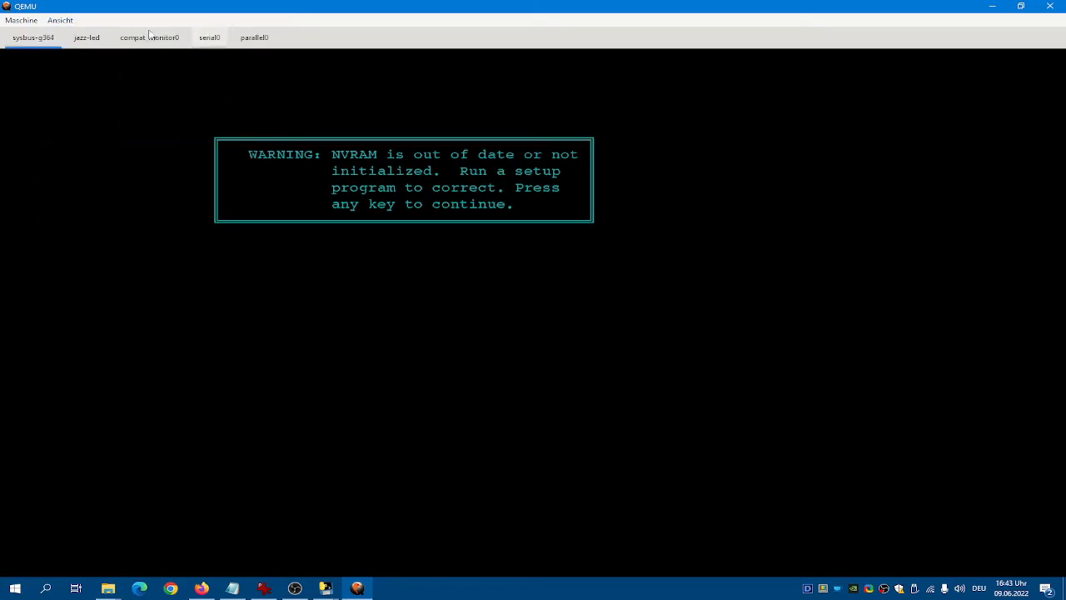
pyautogui.click(60, 20)
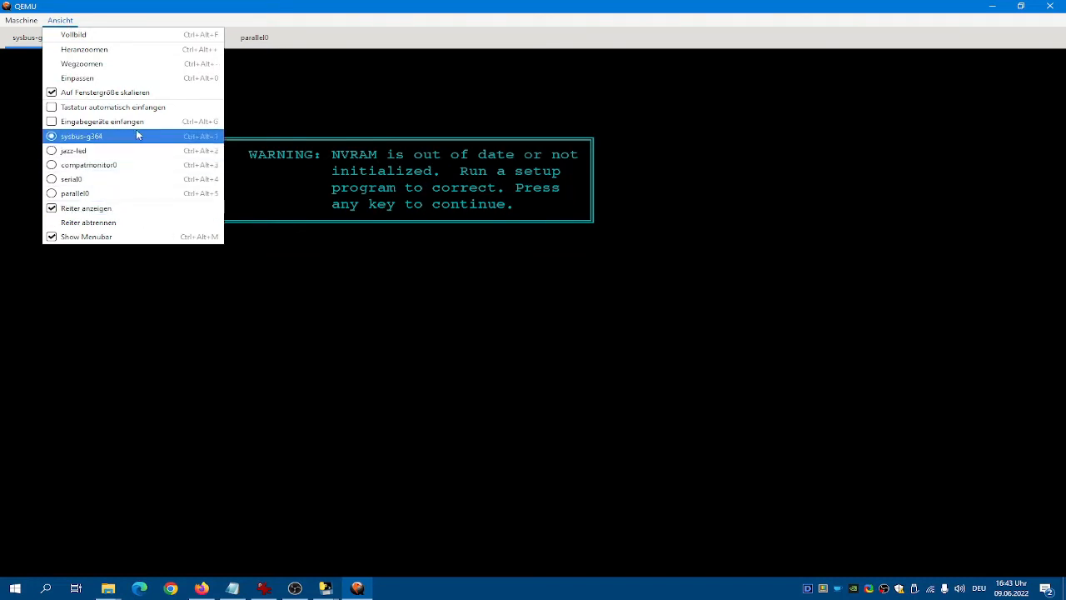
pyautogui.click(61, 21)
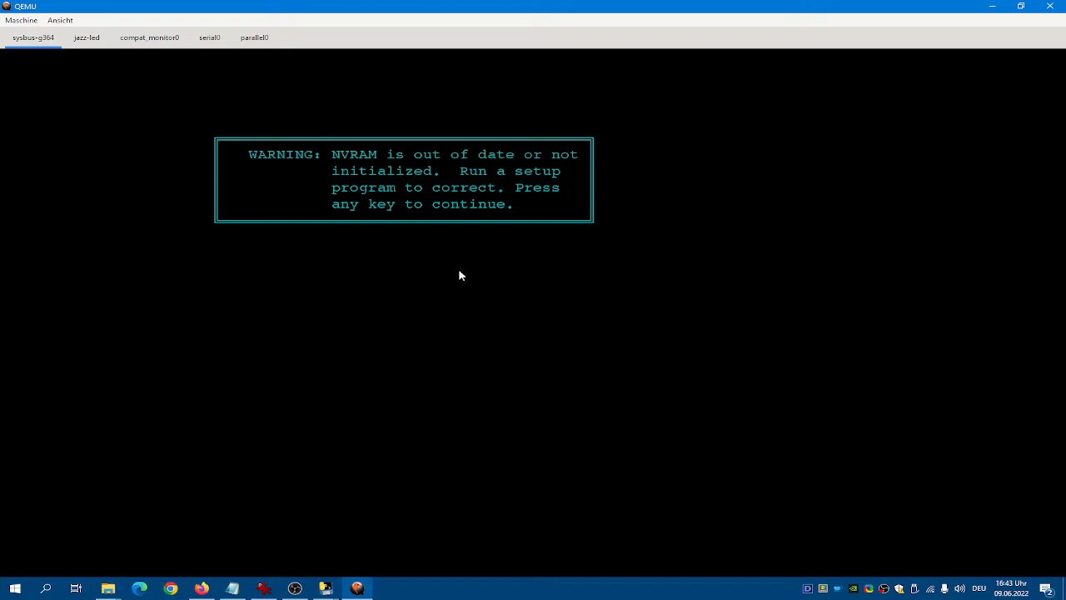
# Step: Dismiss the NVRAM warning, run the ARC firmware setup and open its system initialization options
pyautogui.press('Return')
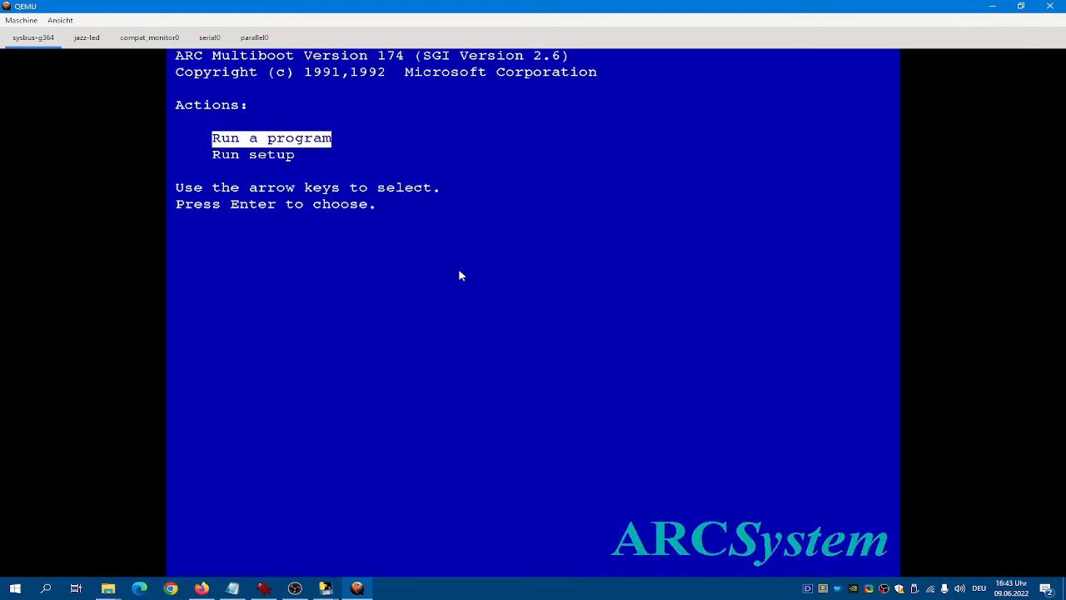
pyautogui.press('Down')
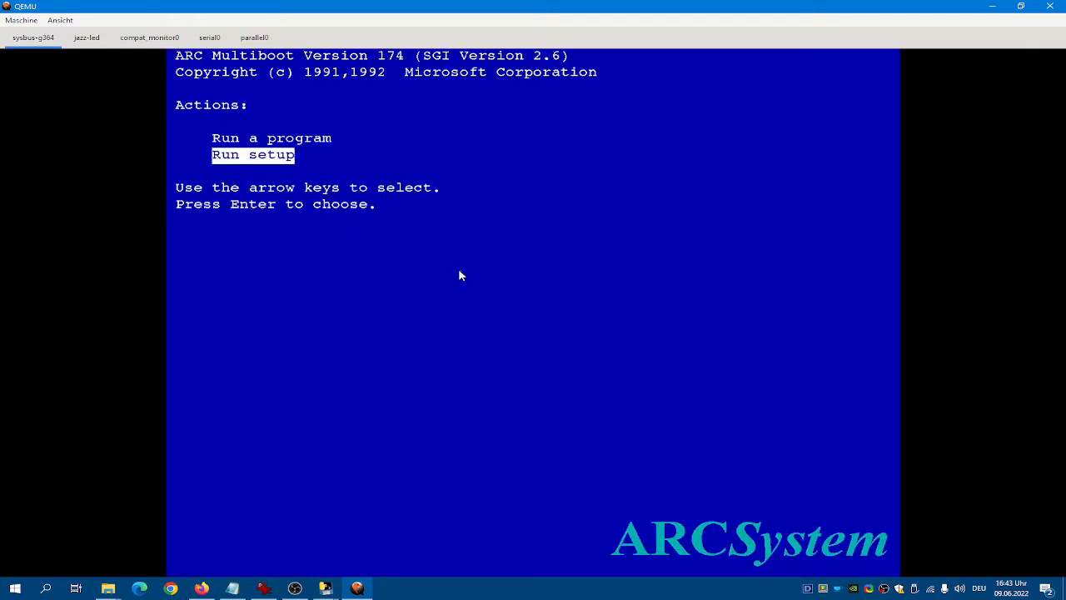
pyautogui.press('Return')
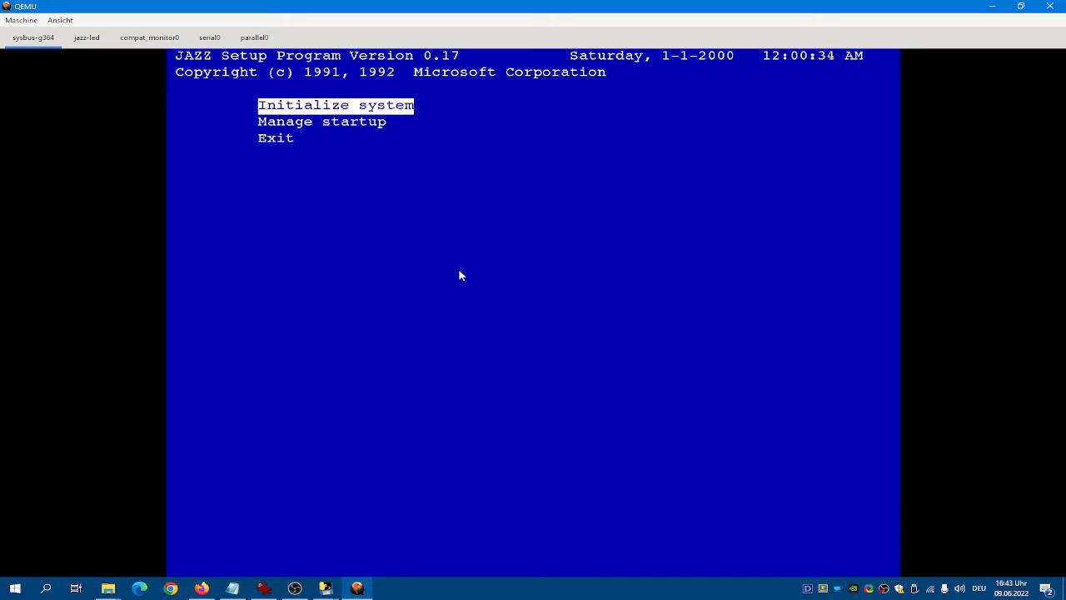
pyautogui.press('Return')
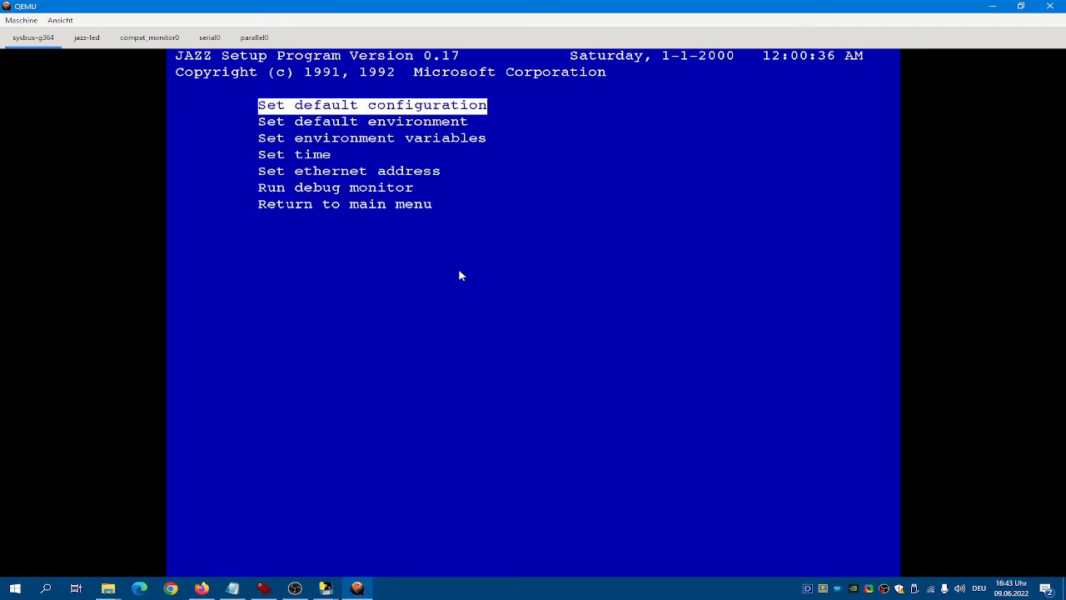
# Step: Set the default configuration to 1280x1024 resolution, a 3.5 1.44 M floppy, no second floppy and SCSI Host ID 7
pyautogui.press('Return')
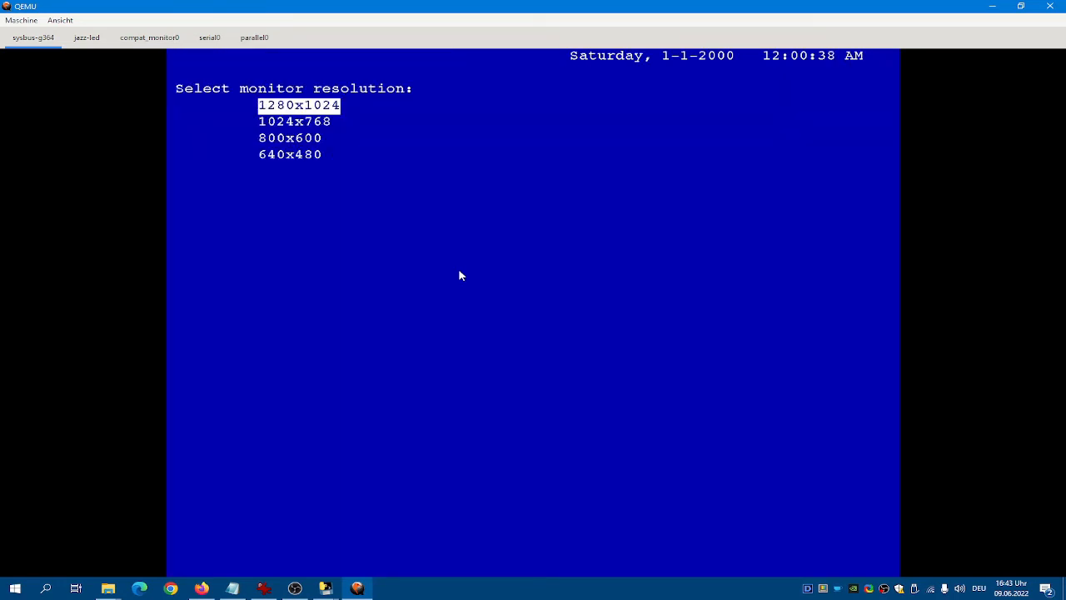
pyautogui.press('Return')
pyautogui.press('Return')
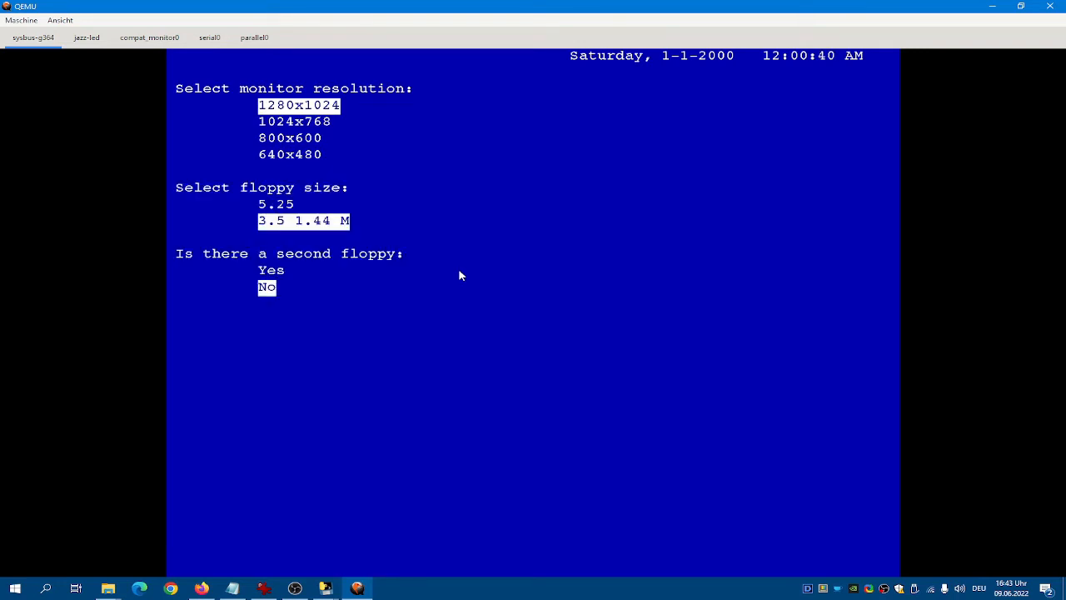
pyautogui.press('Return')
pyautogui.press('Return')
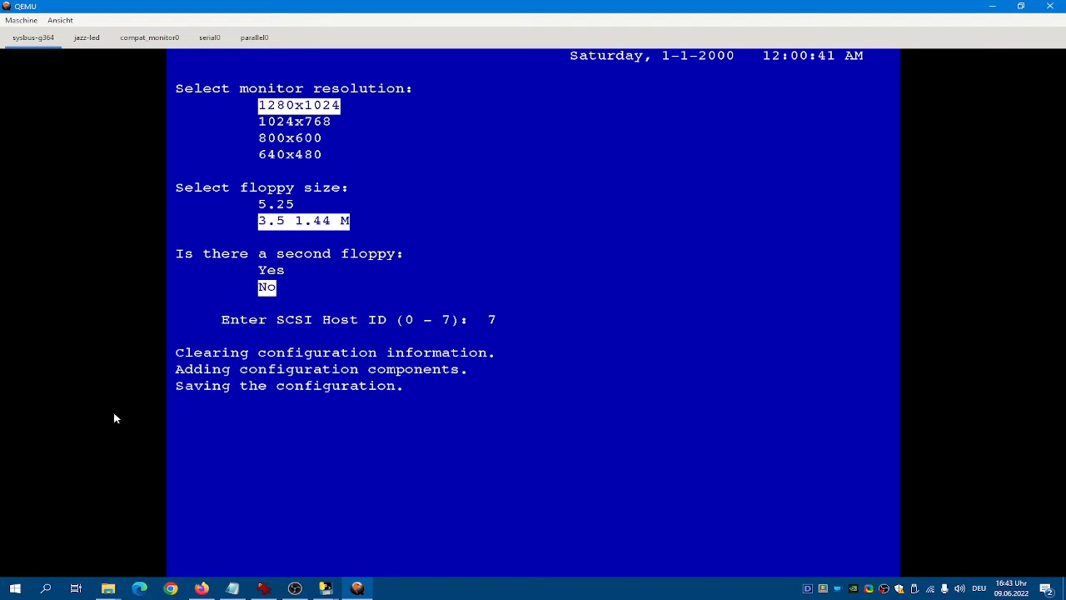
pyautogui.press('Return')
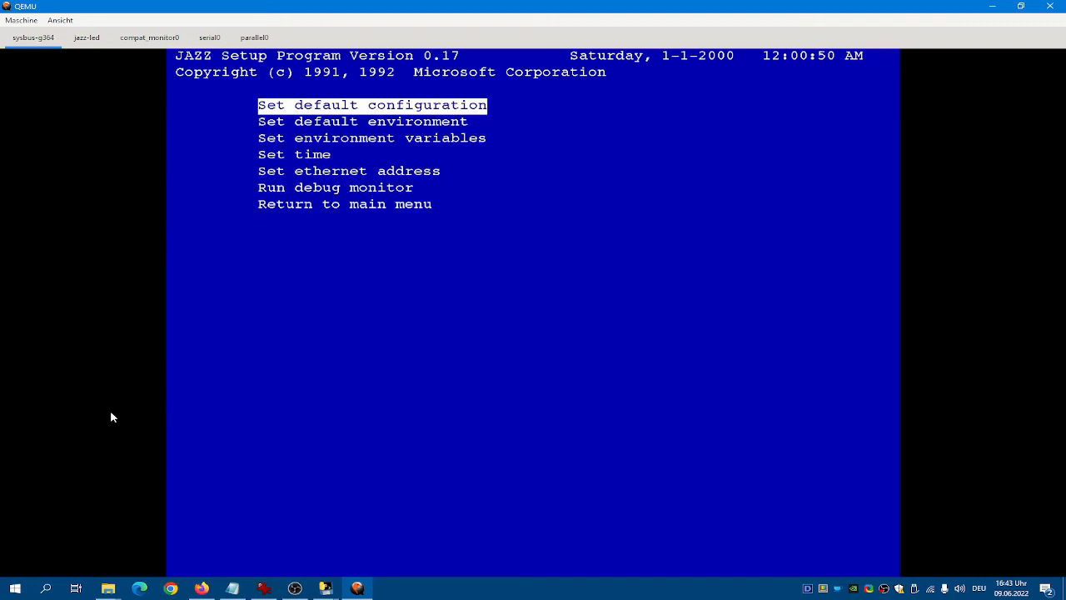
# Step: Set the default environment with the system partition on Scsi Hard Disk, SCSI ID 0, partition 1
pyautogui.press('Down')
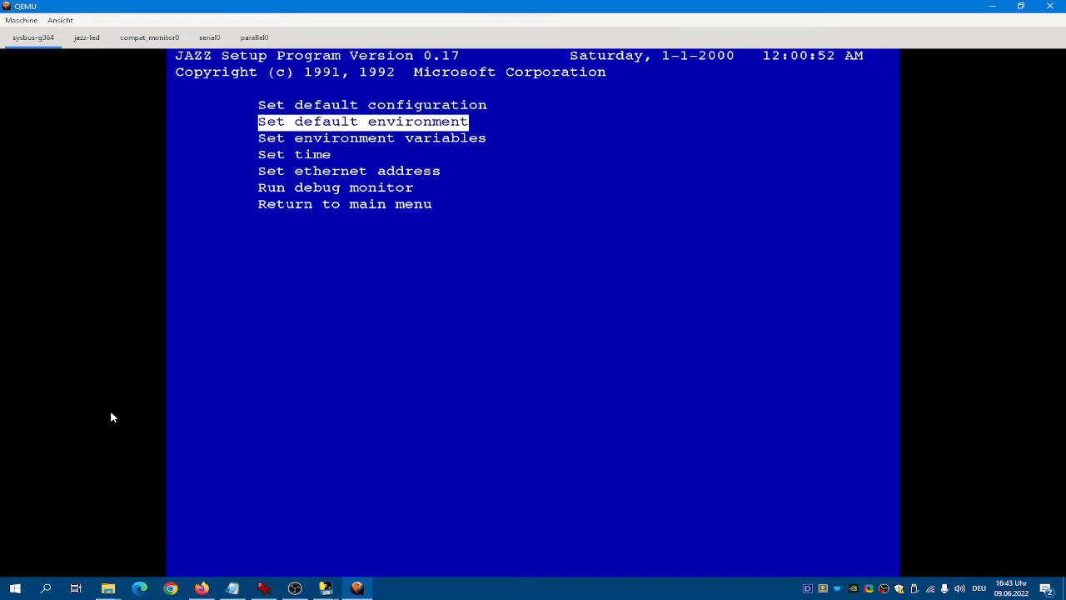
pyautogui.press('Return')
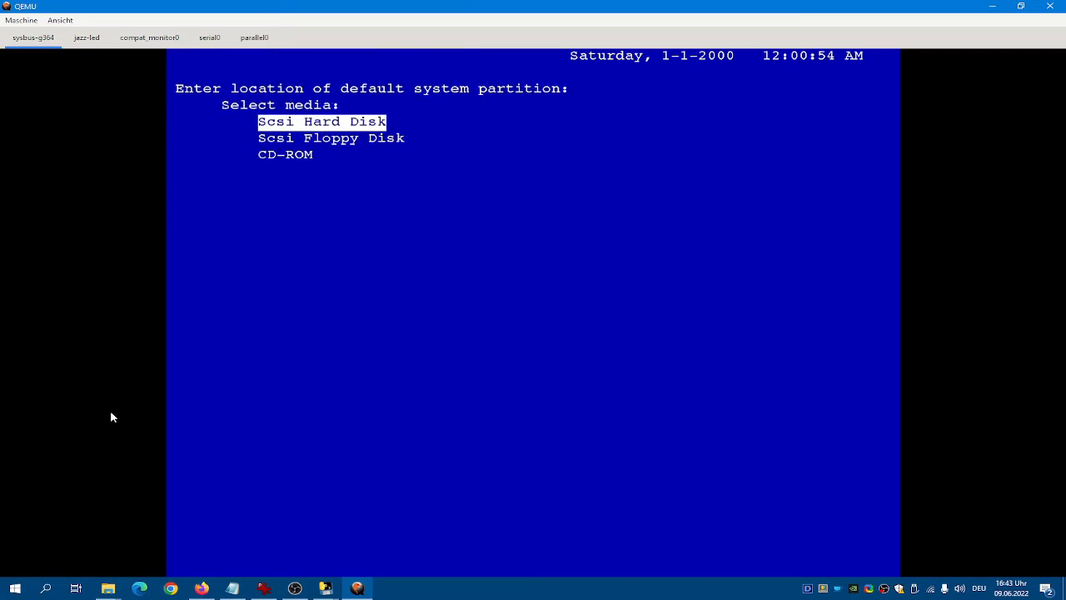
pyautogui.press('Return')
pyautogui.press('Return')
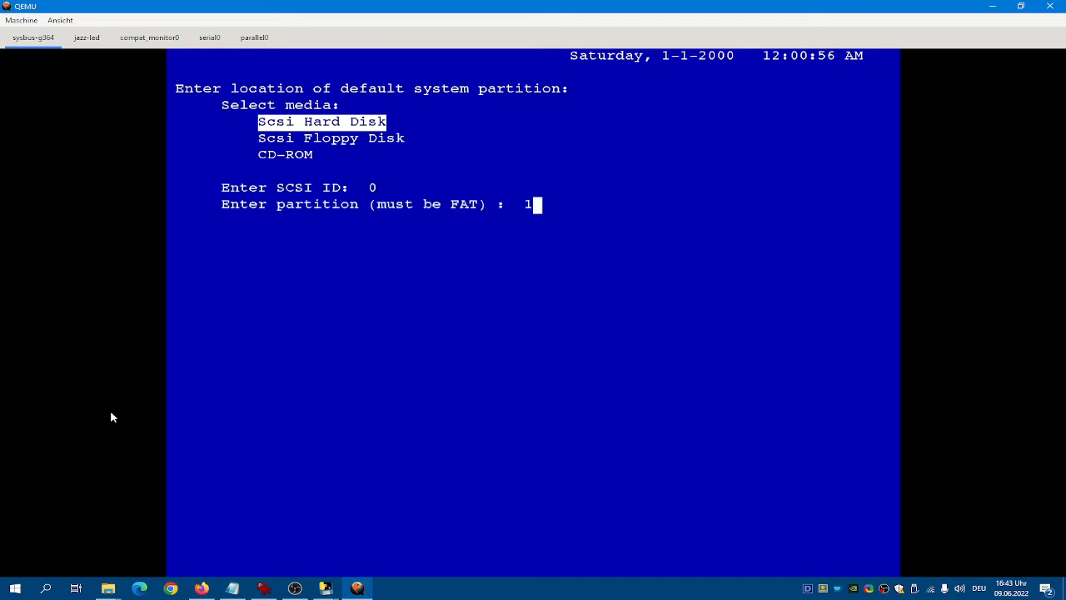
pyautogui.press('Return')
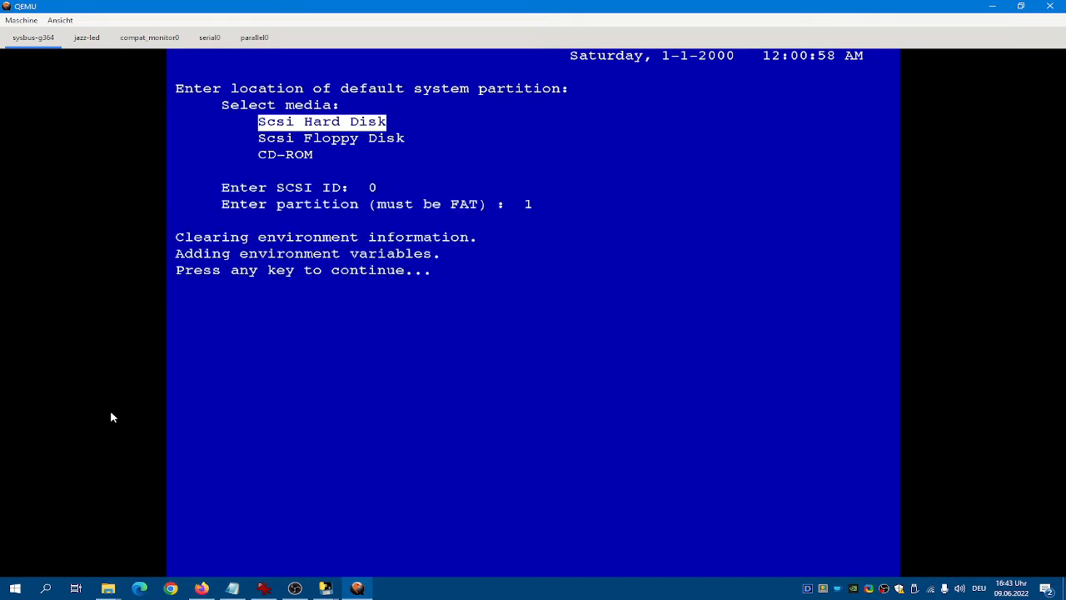
pyautogui.press('Return')
pyautogui.press('Down')
pyautogui.press('Down')
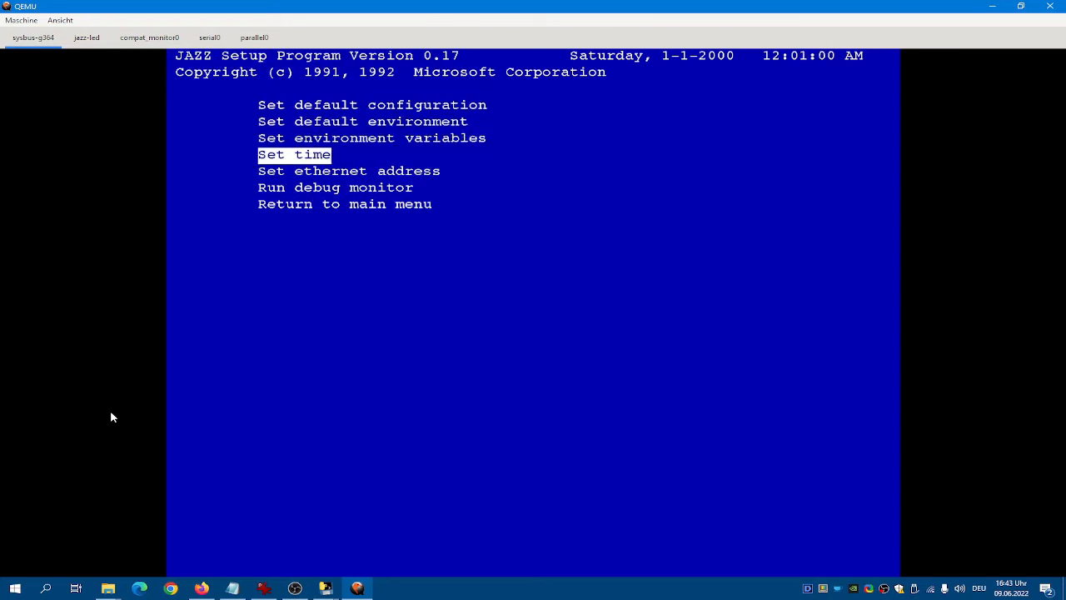
pyautogui.press('Down')
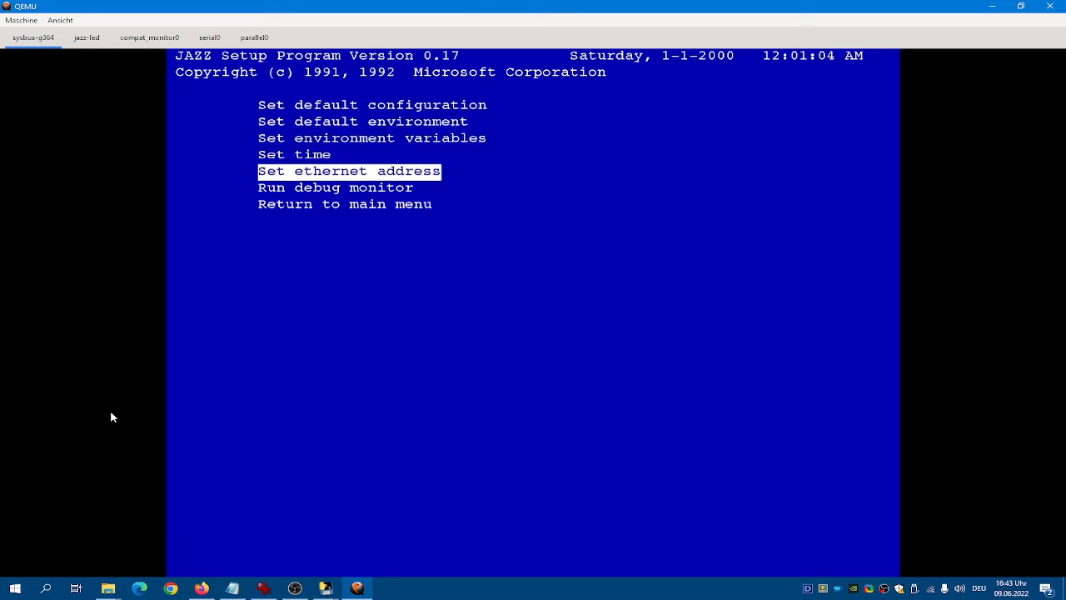
pyautogui.press('Return')
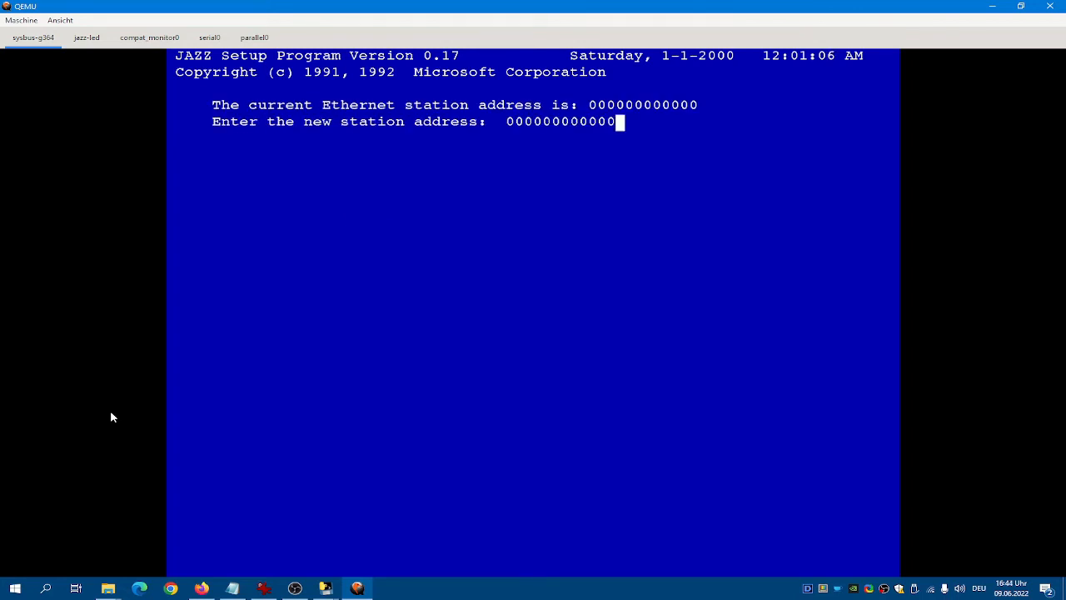
pyautogui.press('Return')
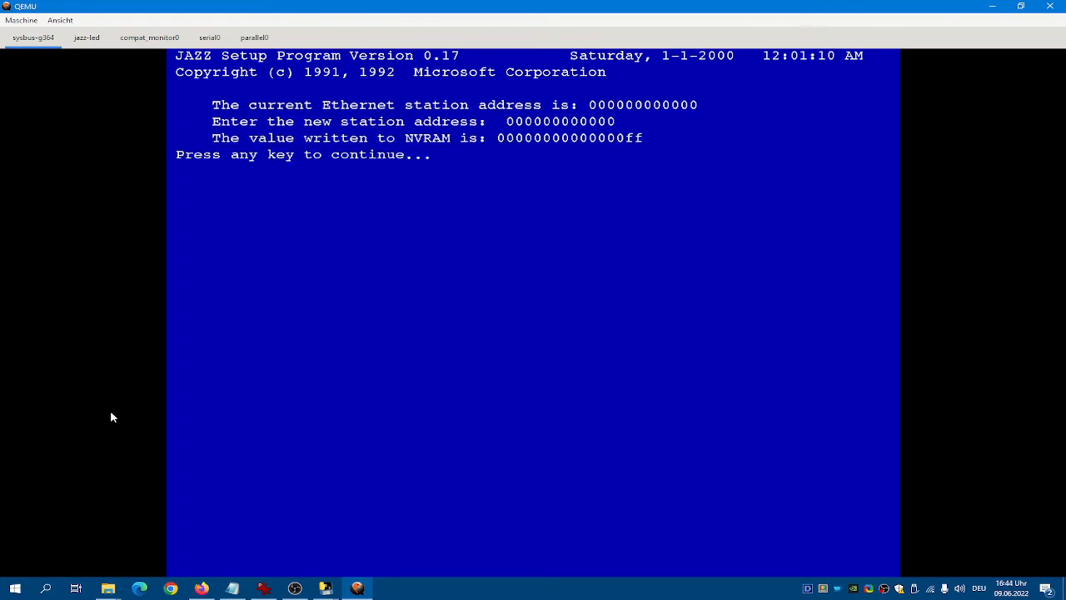
pyautogui.press('Return')
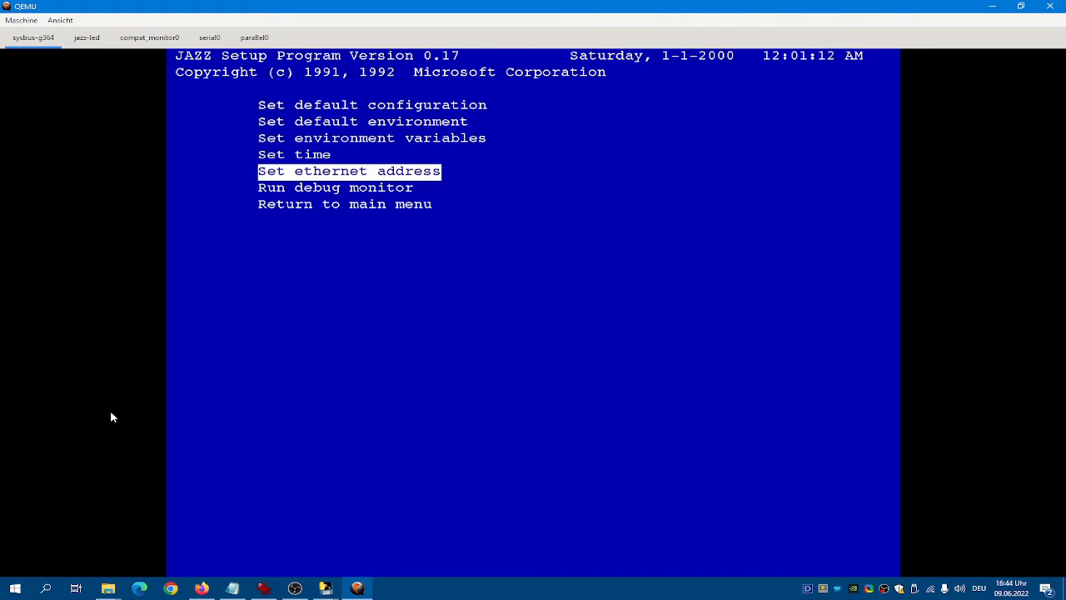
# Step: Set the firmware date to 01-01-99 and the time to 00:00:00
pyautogui.press('Up')
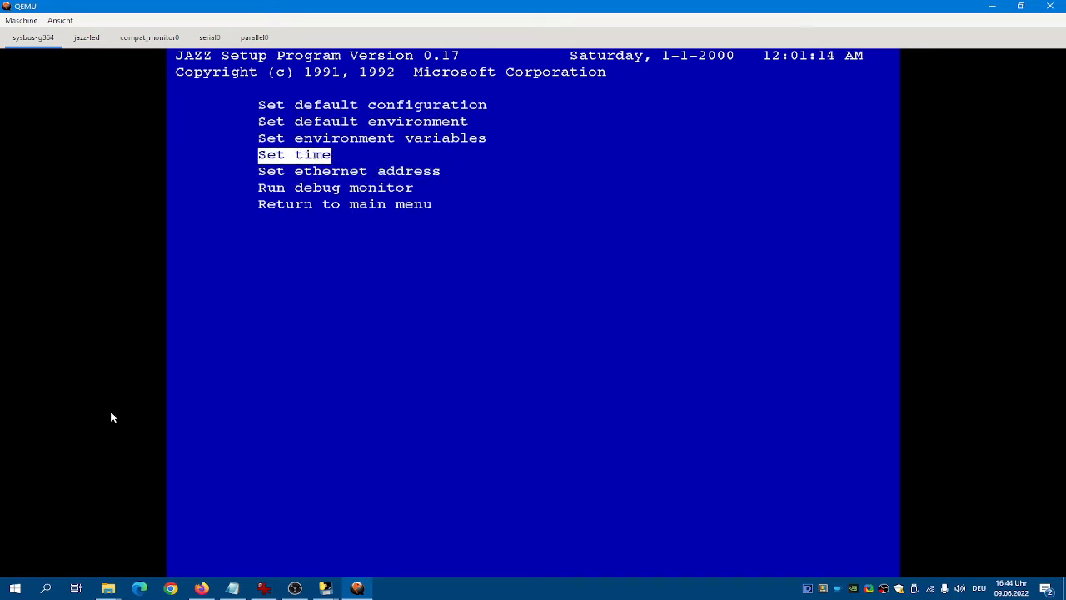
pyautogui.press('Up')
pyautogui.press('Up')
pyautogui.press('Down')
pyautogui.press('Down')
pyautogui.press('Return')
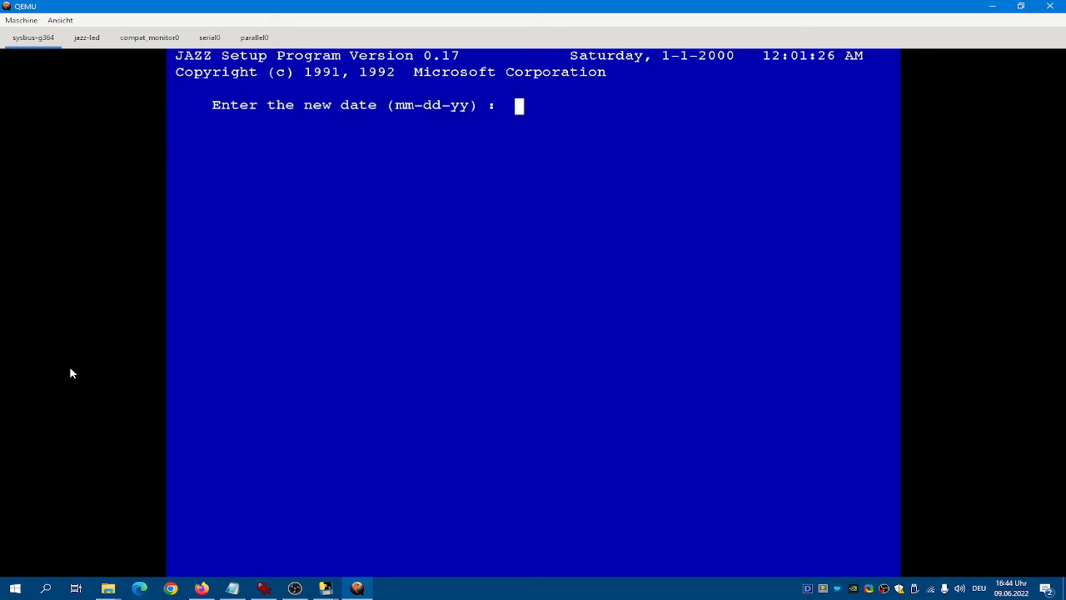
pyautogui.write('01-01-')
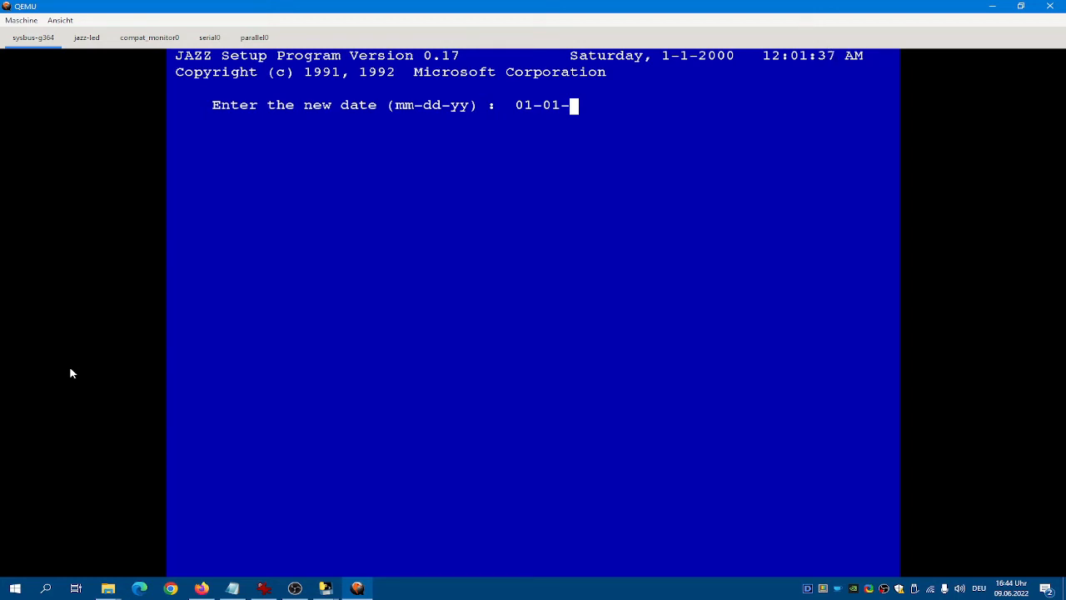
pyautogui.write('99')
pyautogui.press('Return')
pyautogui.write('00')
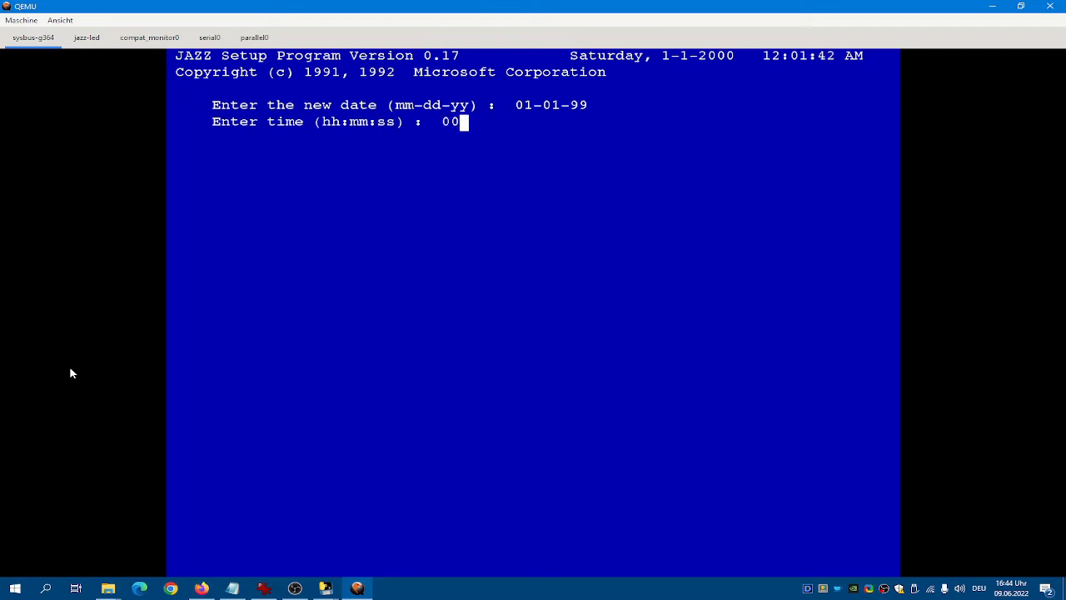
pyautogui.write(':00:00')
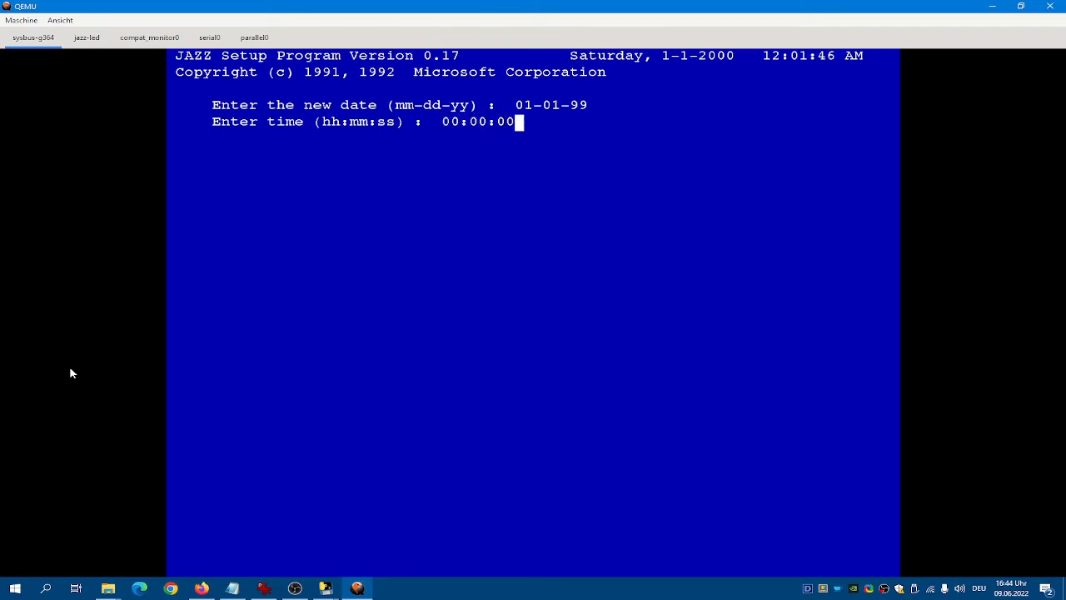
pyautogui.press('Return')
# Step: Return to the setup program's main menu and close the QEMU window
pyautogui.press('Down')
pyautogui.press('Down')
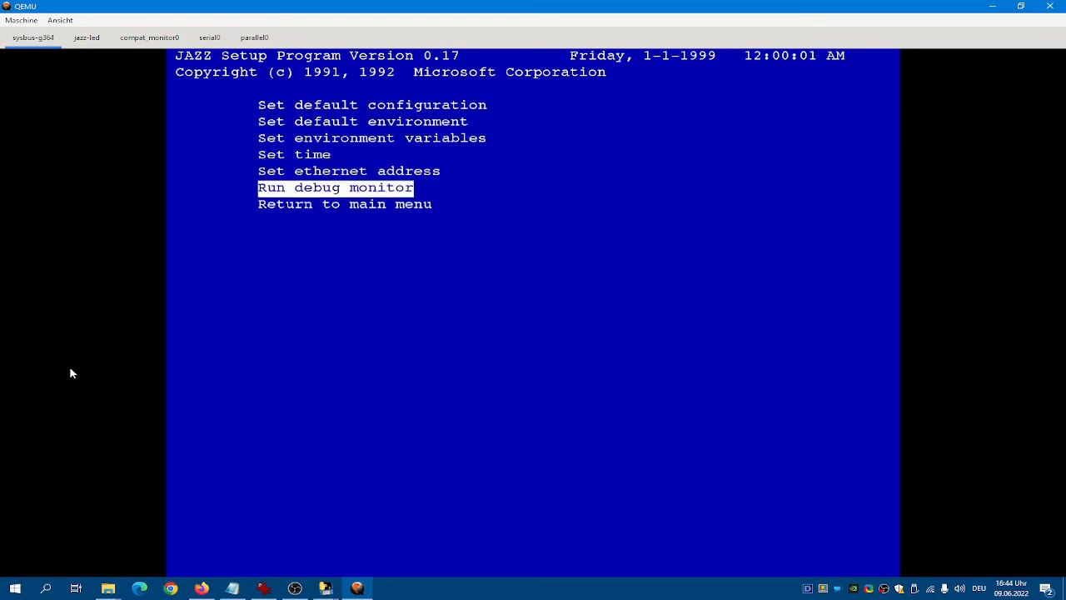
pyautogui.press('Up')
pyautogui.press('Up')
pyautogui.press('Down')
pyautogui.press('Down')
pyautogui.press('Down')
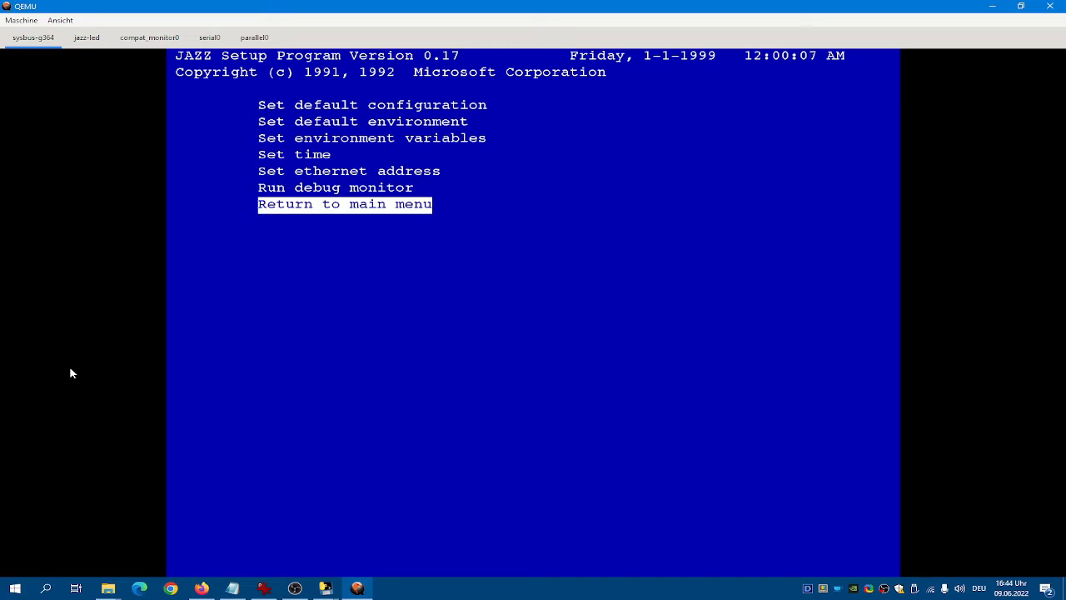
pyautogui.press('Return')
pyautogui.press('Down')
pyautogui.press('Down')
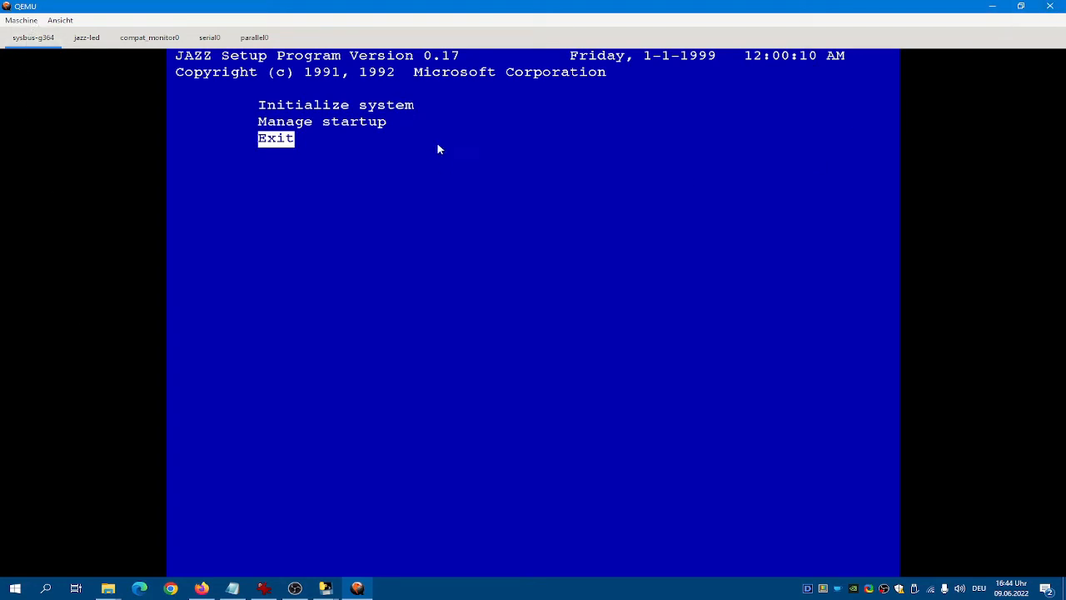
pyautogui.click(1050, 6)
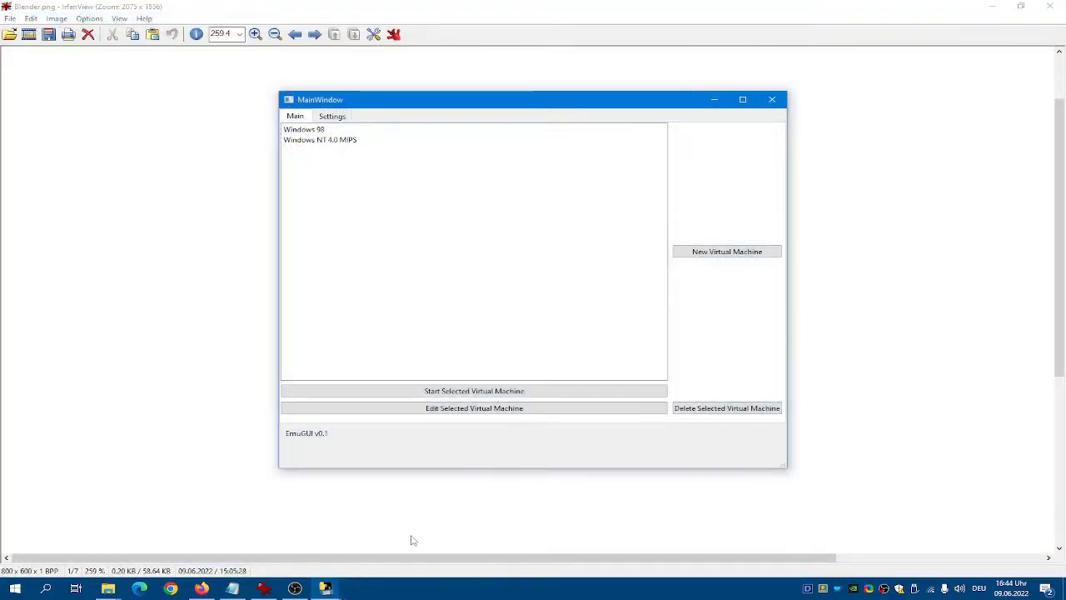
# Step: Start the Windows NT 4.0 MIPS virtual machine again from EmuGUI with date and time 2000-01-01T00:00:00 and boot device c
pyautogui.click(371, 144)
pyautogui.click(434, 390)
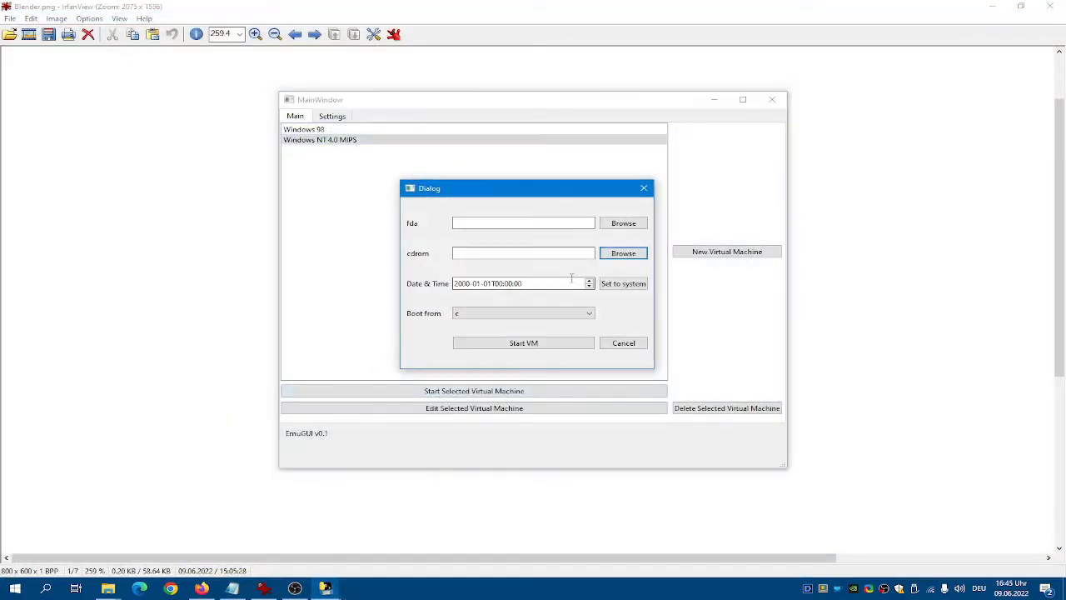
pyautogui.click(516, 341)
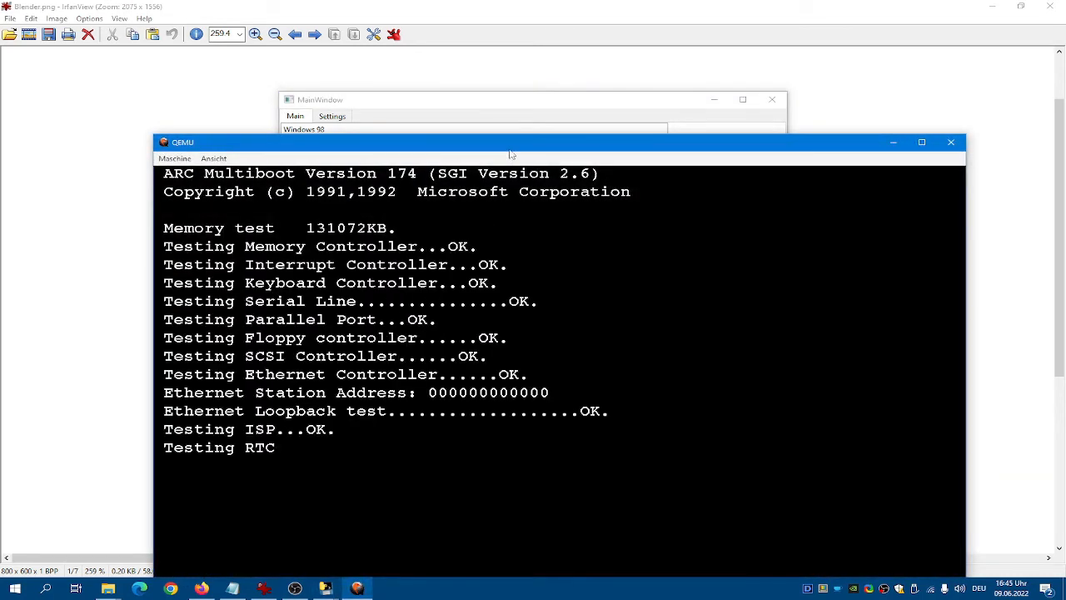
# Step: Maximize the QEMU window, scale its display to the window size and show the display tabs
pyautogui.doubleClick(509, 146)
pyautogui.click(65, 20)
pyautogui.click(92, 92)
pyautogui.click(59, 20)
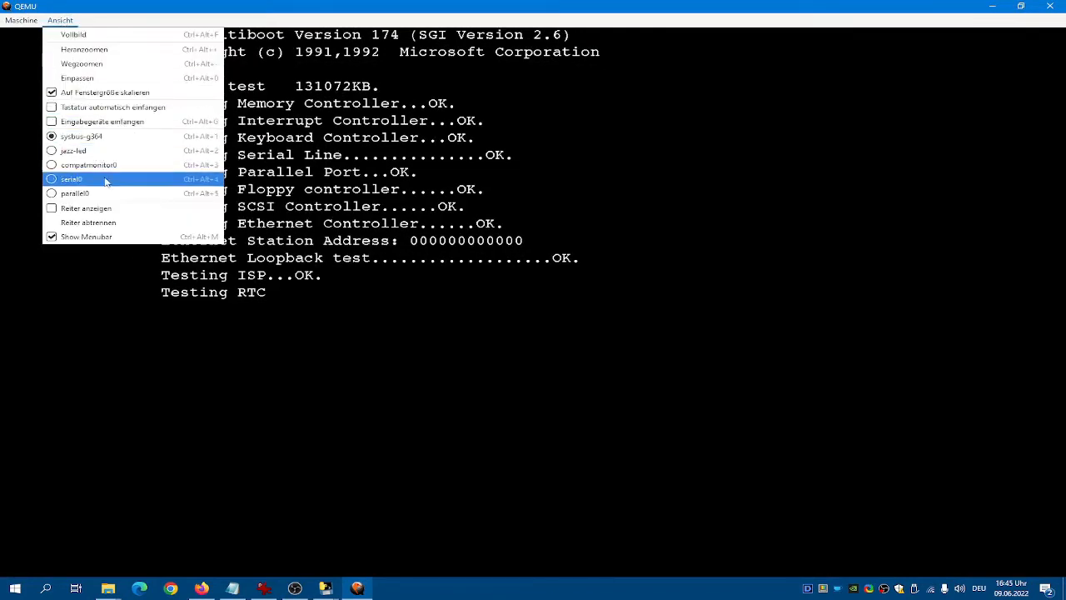
pyautogui.click(114, 207)
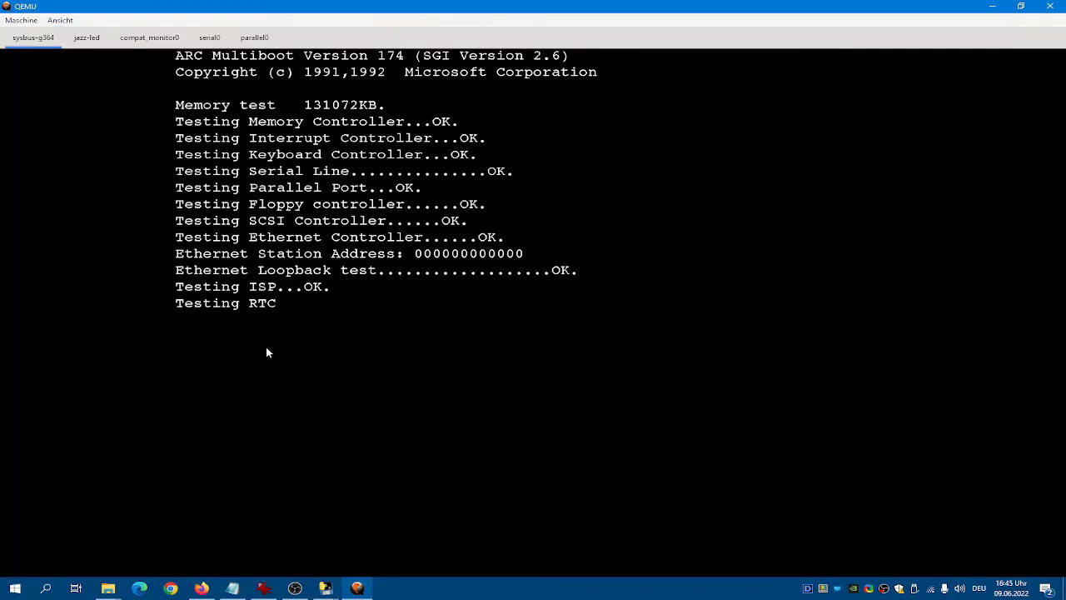
# Step: Run the program cd:\mips\arcinst from the ARC firmware
pyautogui.press('Return')
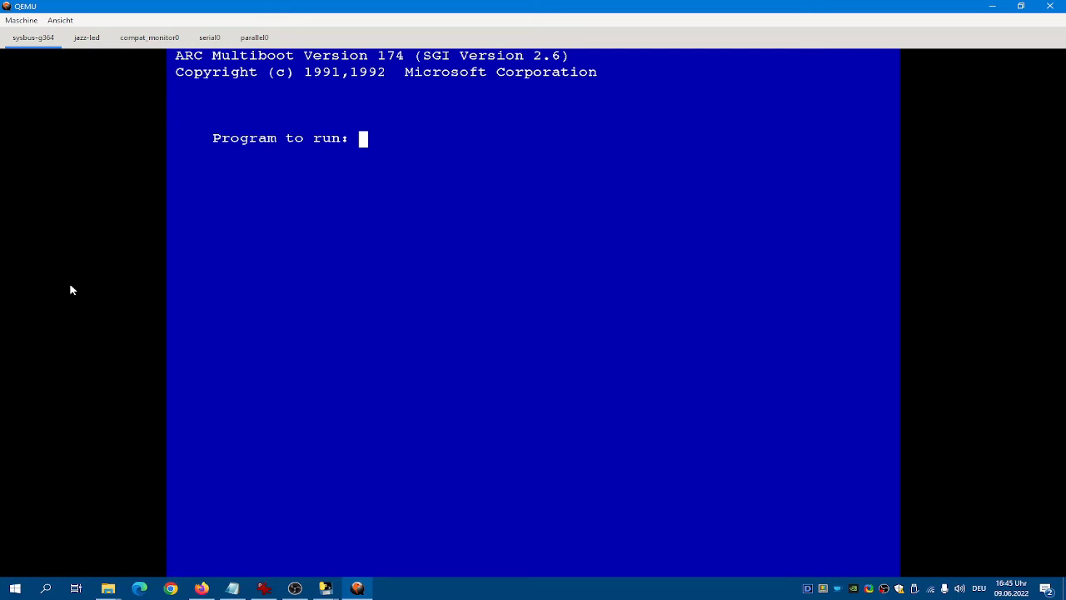
pyautogui.write('cd:\\mips\\arcinst')
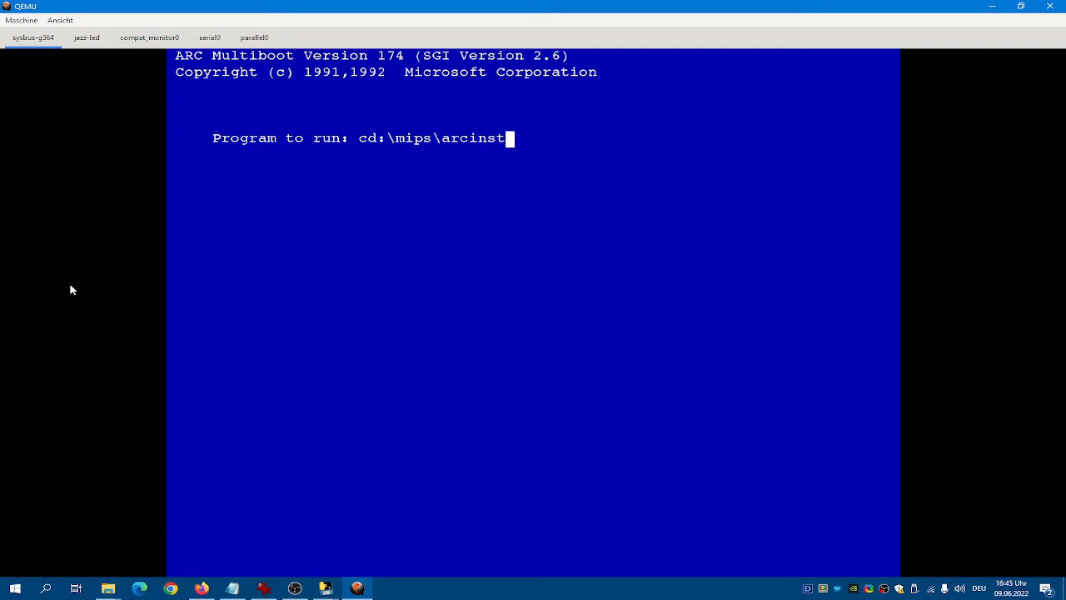
pyautogui.press('Return')
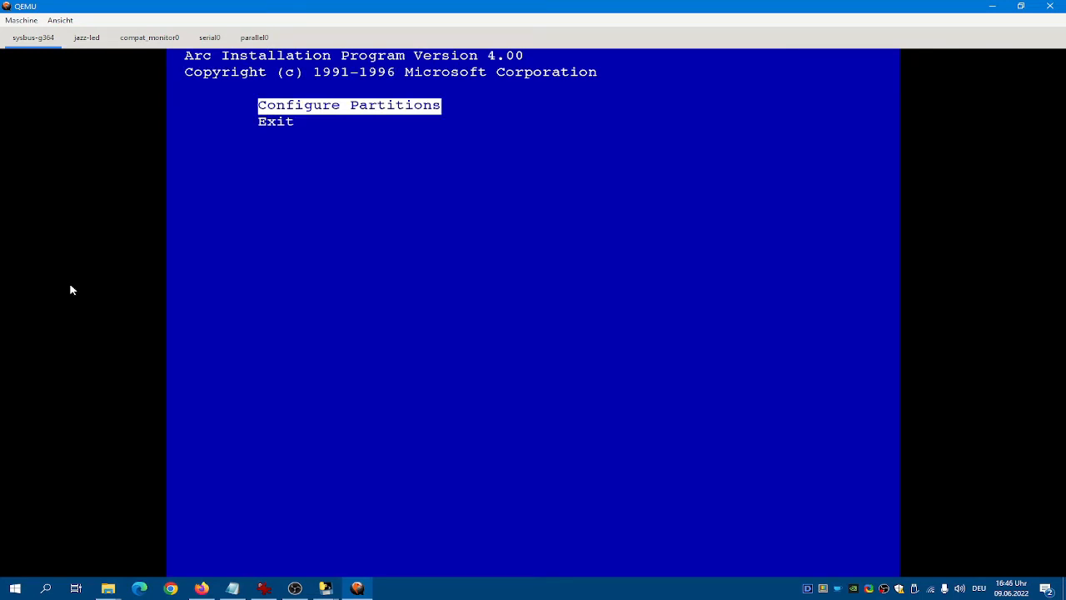
# Step: Create and format a 2048 MB system partition in the Arc Installation Program
pyautogui.press('Return')
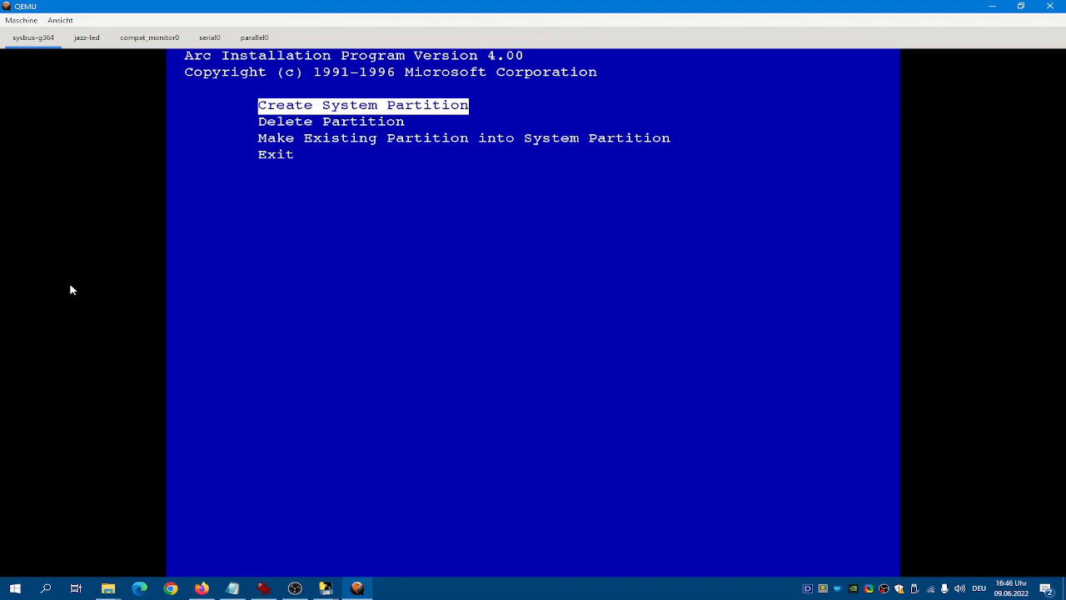
pyautogui.press('Return')
pyautogui.write('2048')
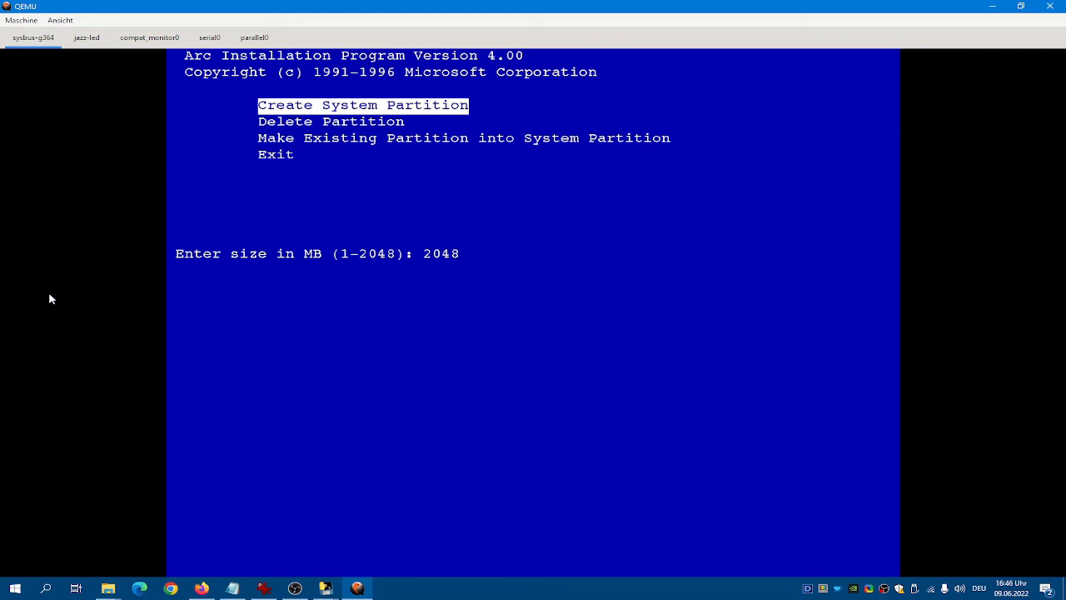
pyautogui.press('Return')
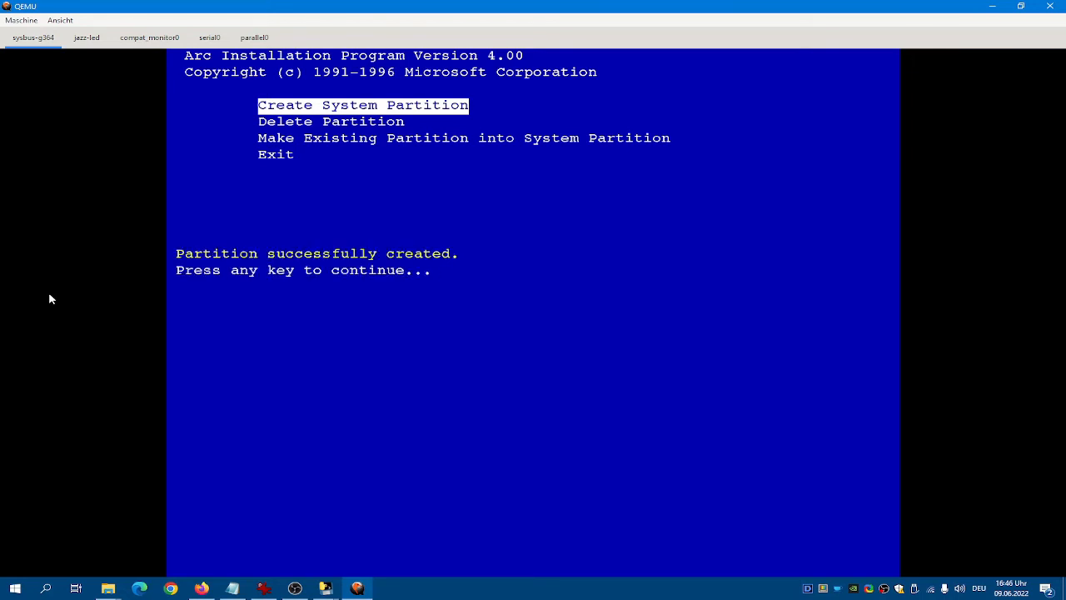
pyautogui.press('Return')
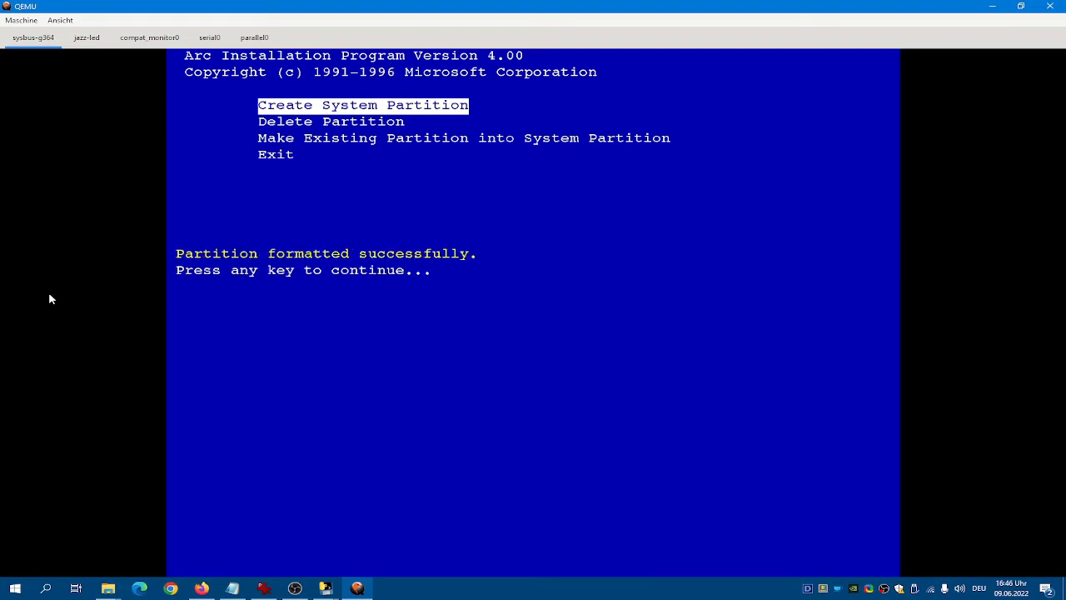
pyautogui.press('Return')
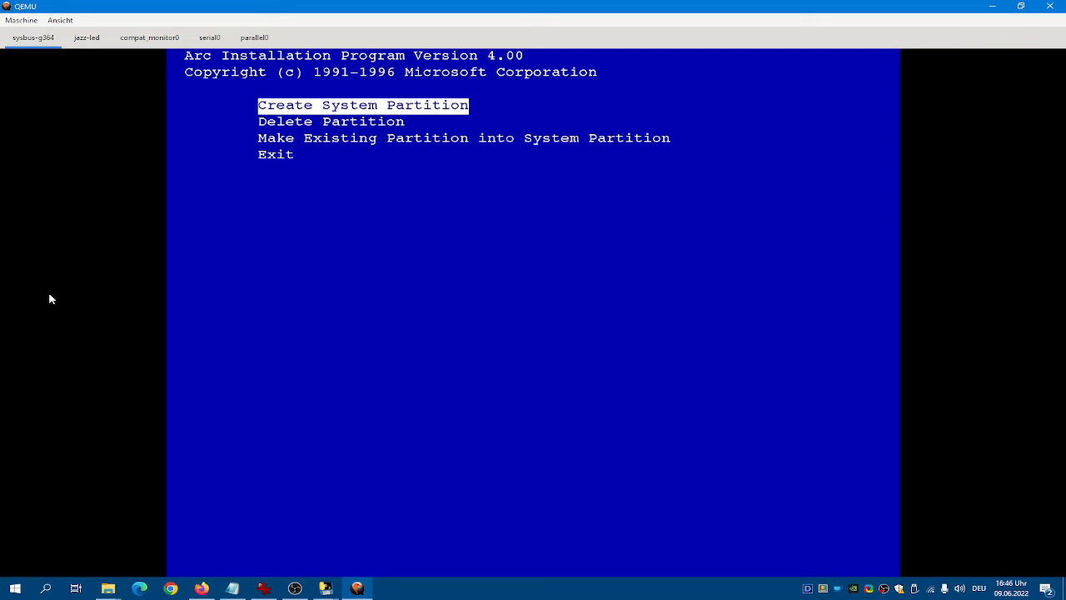
# Step: Exit the partition configuration and the Arc Installation Program to return to the firmware's boot actions
pyautogui.press('Down')
pyautogui.press('Down')
pyautogui.press('Down')
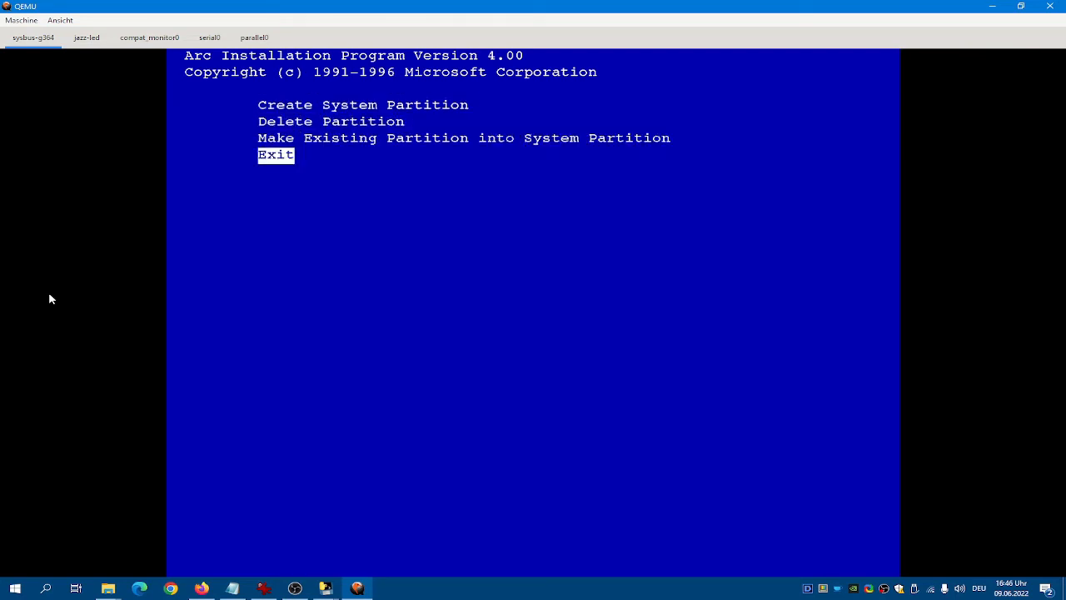
pyautogui.press('Return')
pyautogui.press('Down')
pyautogui.press('Return')
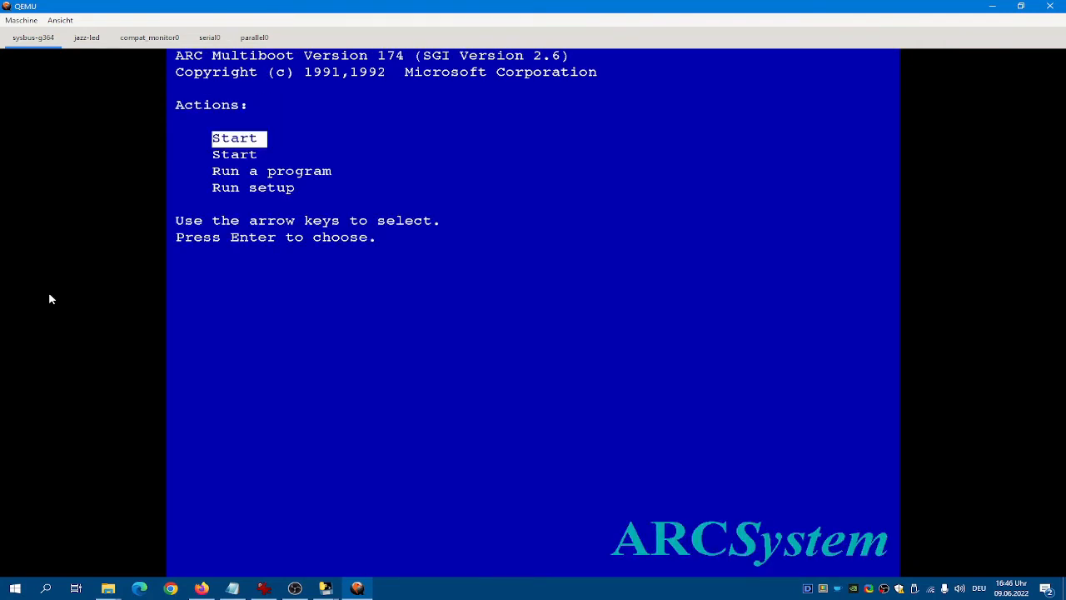
# Step: Run the program cd:\mips\setupldr from the ARC firmware to load Windows NT Workstation Setup
pyautogui.press('Down')
pyautogui.press('Down')
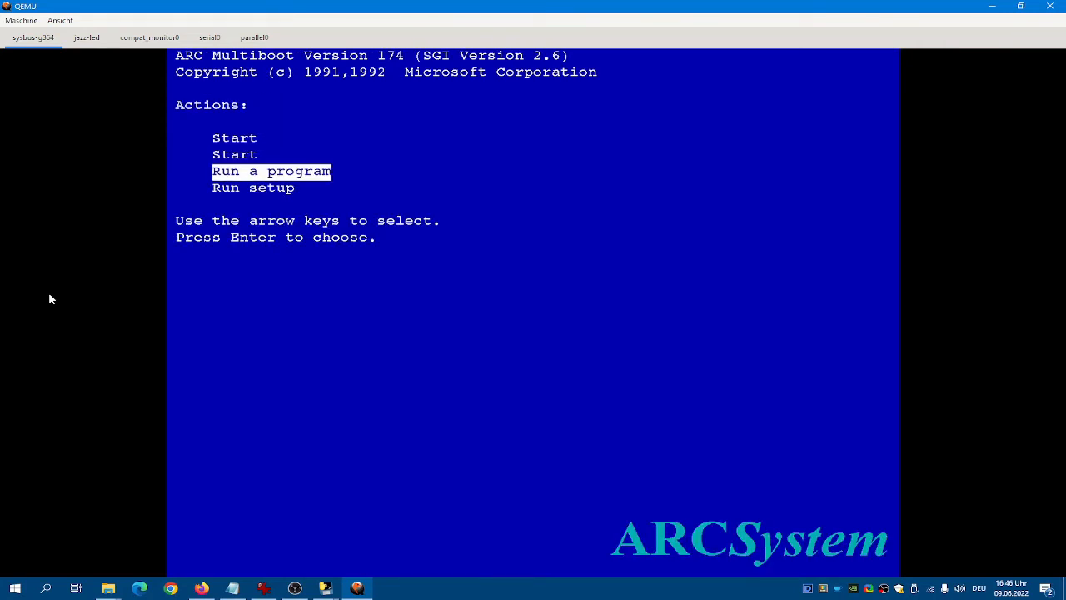
pyautogui.press('Return')
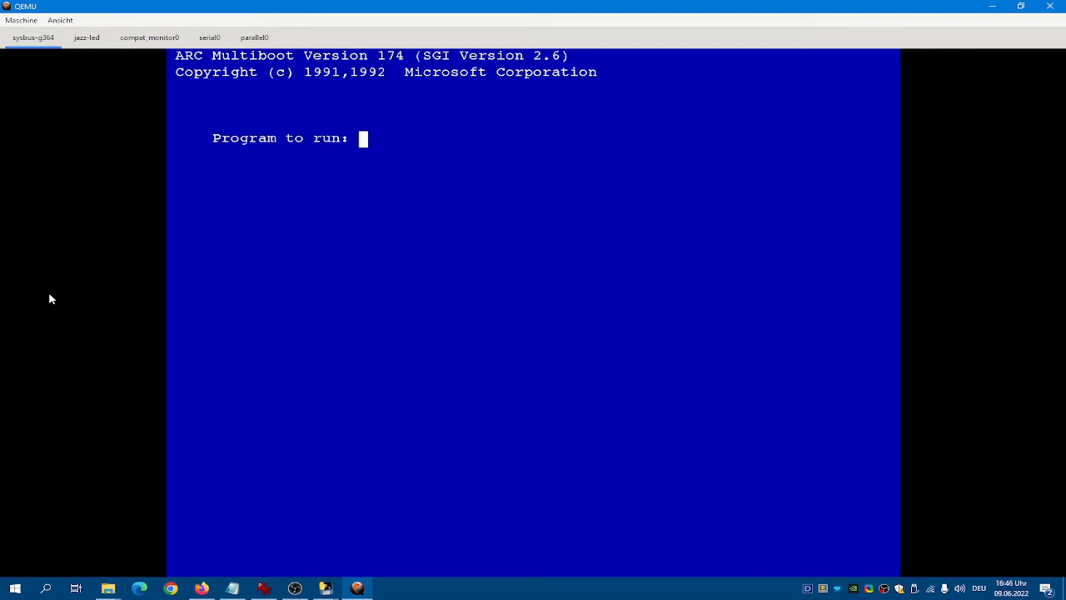
pyautogui.write('cd:\\mips\\setupldr')
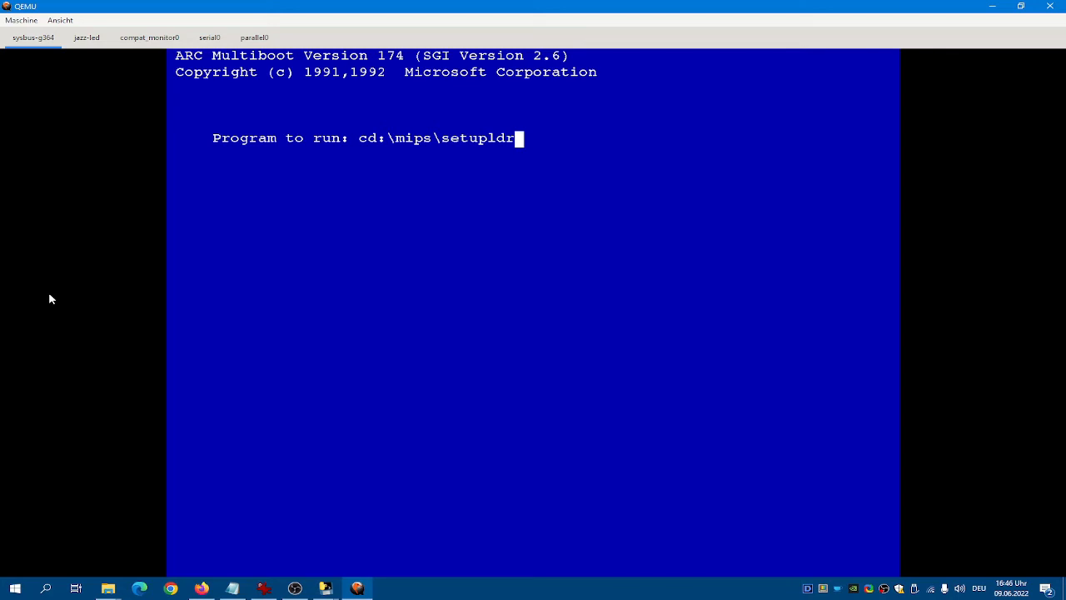
pyautogui.press('Return')
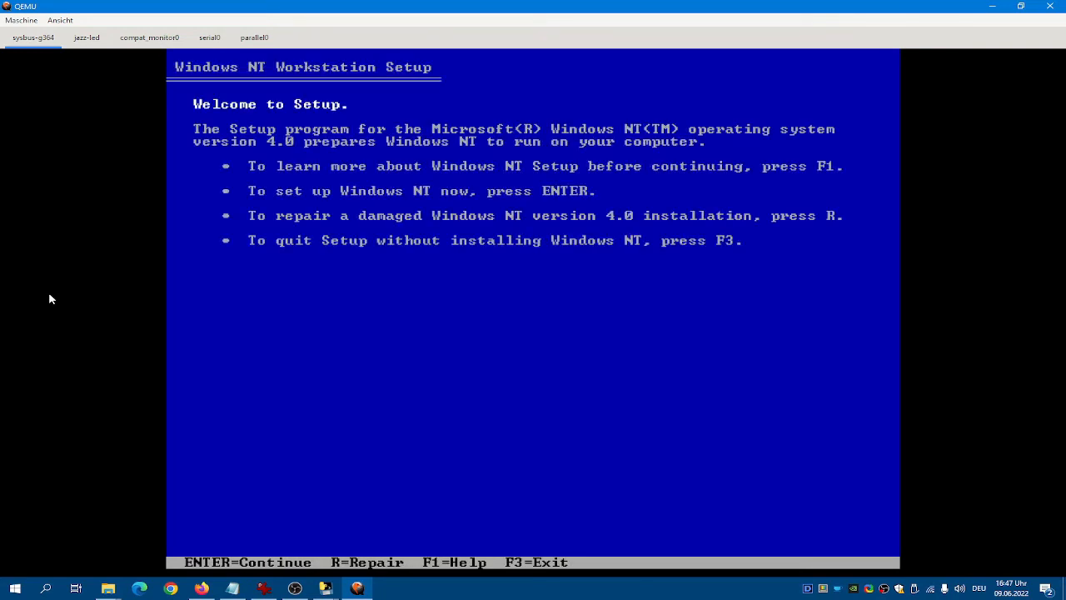
# Step: Begin setting up Windows NT with the recognized mass storage device, then go through the whole licensing agreement and accept it
pyautogui.press('Return')
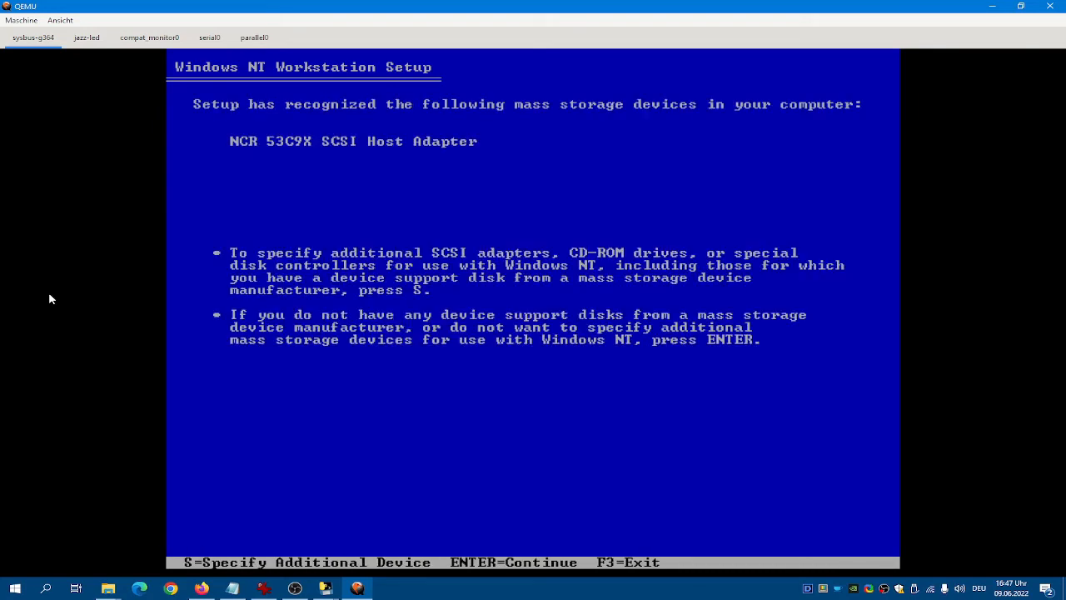
pyautogui.press('Return')
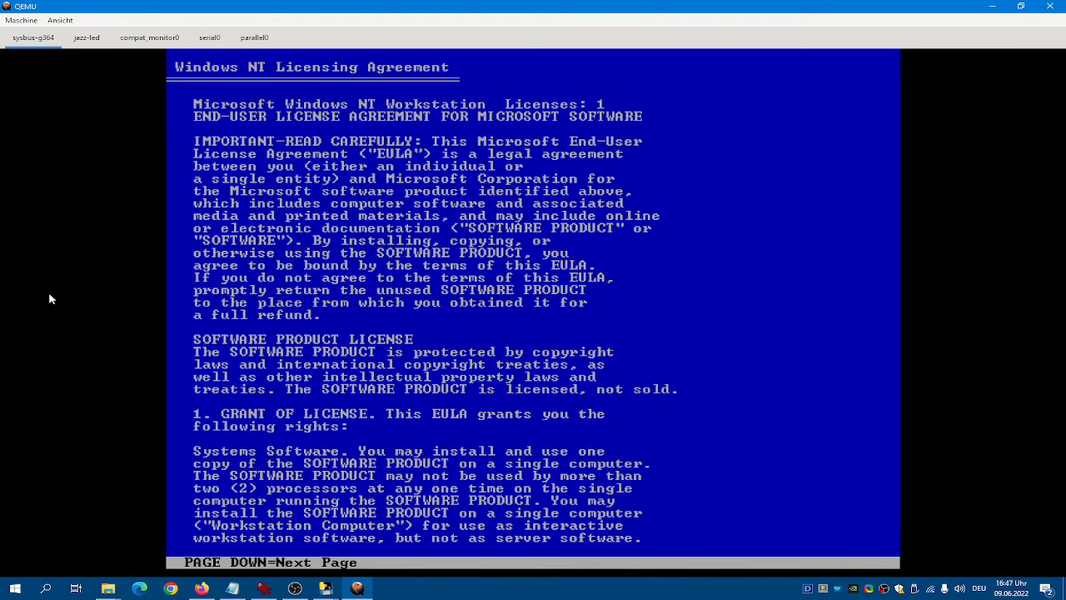
pyautogui.press('pagedown')
pyautogui.press('pagedown')
pyautogui.press('pagedown')
pyautogui.press('pagedown')
pyautogui.press('pagedown')
pyautogui.press('pagedown')
pyautogui.press('pagedown')
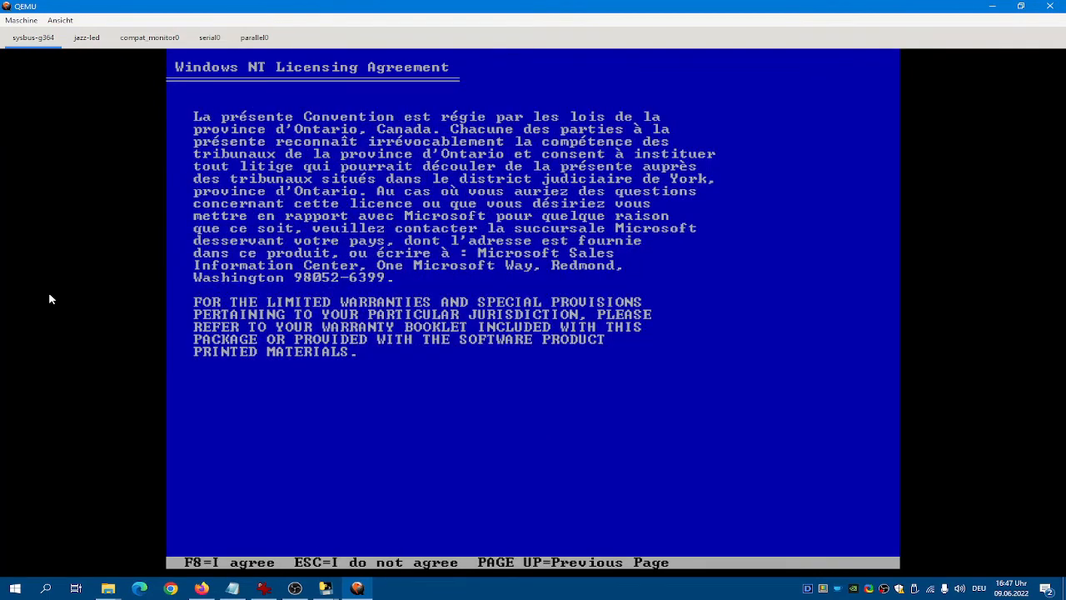
# Step: Change the keyboard layout to be installed to German
pyautogui.press('Up')
pyautogui.press('Up')
pyautogui.press('Up')
pyautogui.press('Up')
pyautogui.press('Up')
pyautogui.press('Up')
pyautogui.press('Up')
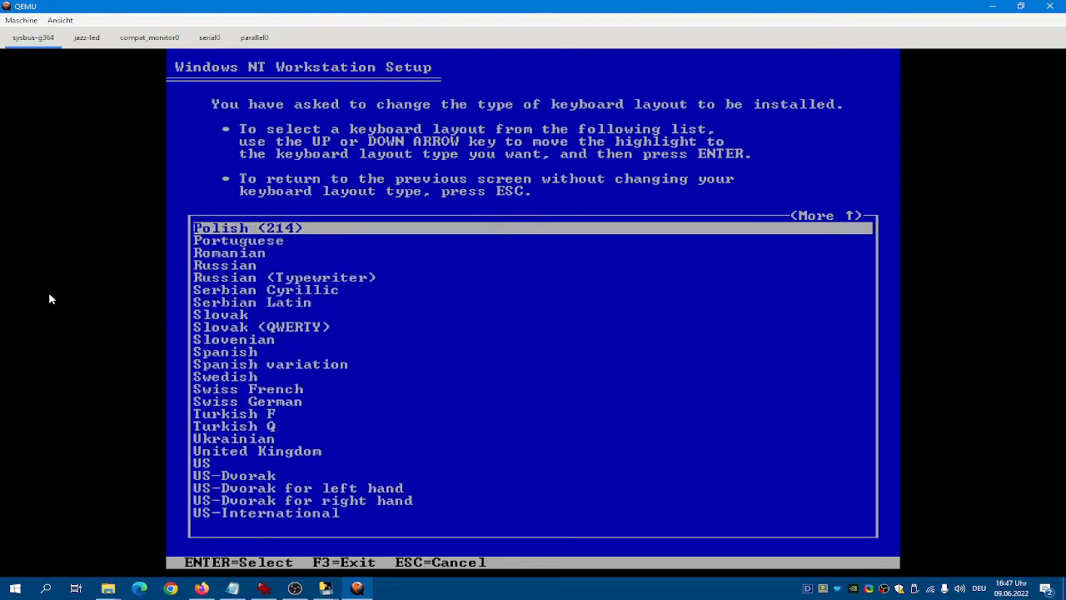
pyautogui.press('Up')
pyautogui.press('Up')
pyautogui.press('Up')
pyautogui.press('Up')
pyautogui.press('Up')
pyautogui.press('Up')
pyautogui.press('Up')
pyautogui.press('Up')
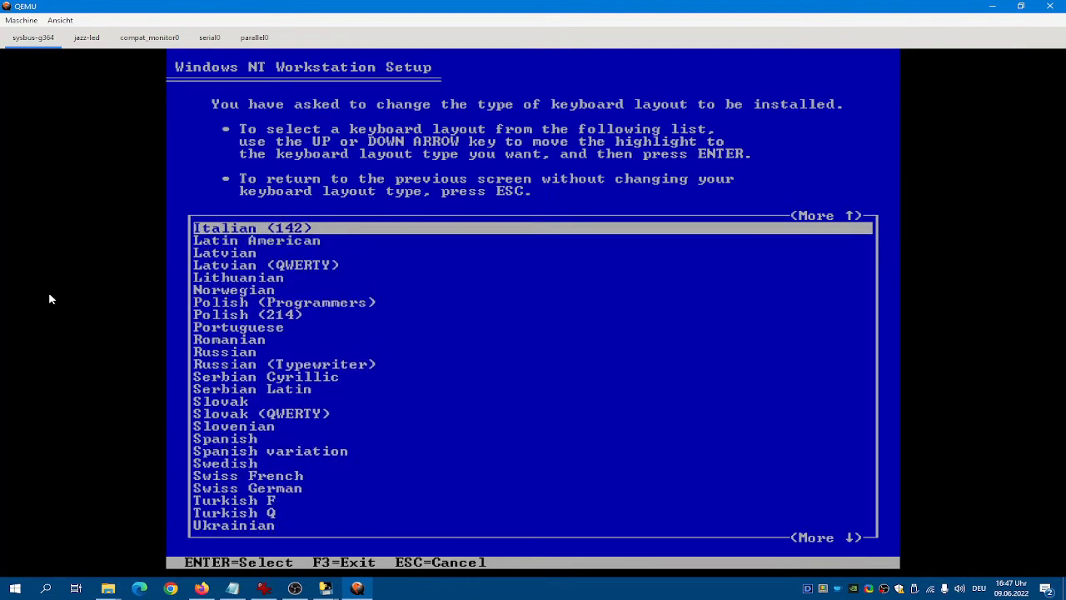
pyautogui.press('Up')
pyautogui.press('Up')
pyautogui.press('Up')
pyautogui.press('Up')
pyautogui.press('Up')
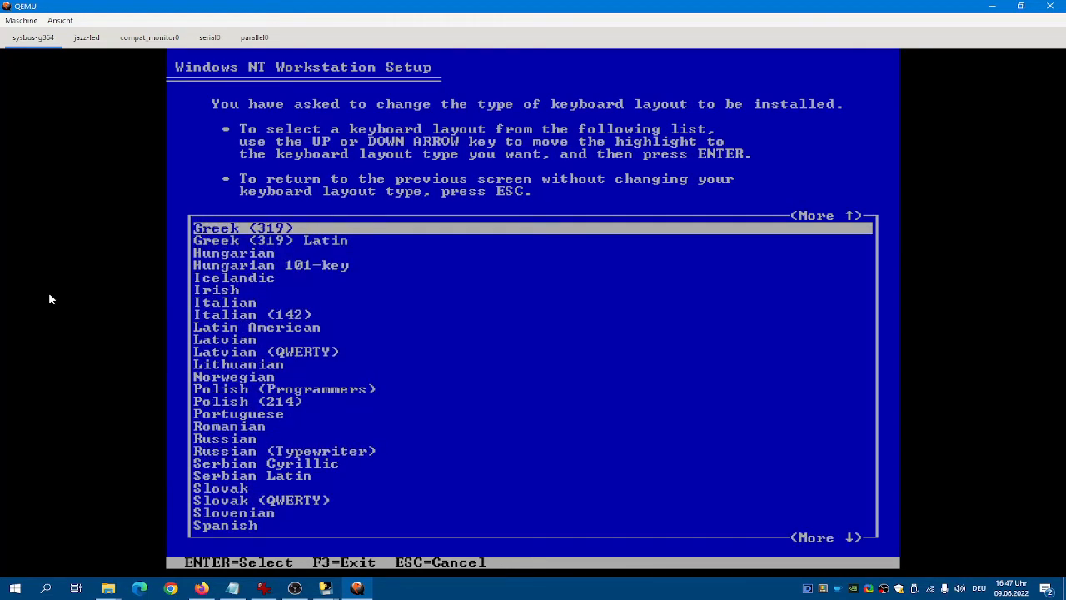
pyautogui.press('Up')
pyautogui.press('Up')
pyautogui.press('Up')
pyautogui.press('Up')
pyautogui.press('Up')
pyautogui.press('Up')
pyautogui.press('Up')
pyautogui.press('Up')
pyautogui.press('Up')
pyautogui.press('Up')
pyautogui.press('Up')
pyautogui.press('Up')
pyautogui.press('Up')
pyautogui.press('Up')
pyautogui.press('Up')
pyautogui.press('Up')
pyautogui.press('Up')
pyautogui.press('Up')
pyautogui.press('Up')
pyautogui.press('Up')
pyautogui.press('Up')
pyautogui.press('Up')
pyautogui.press('Up')
pyautogui.press('Up')
pyautogui.press('Up')
pyautogui.press('Up')
pyautogui.press('Up')
pyautogui.press('Up')
pyautogui.press('Up')
pyautogui.press('Up')
pyautogui.press('Up')
pyautogui.press('Up')
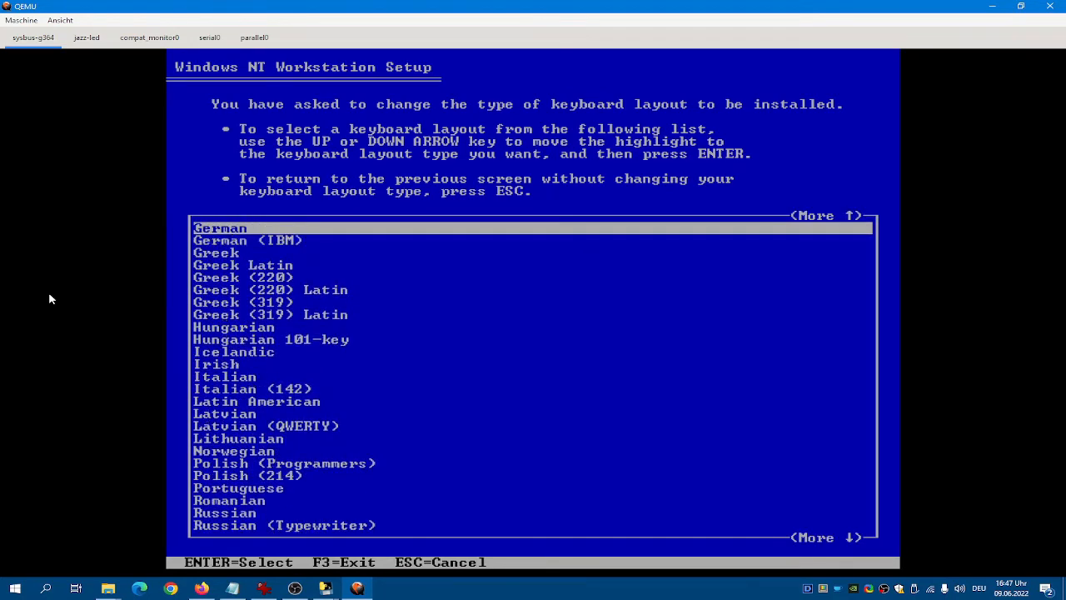
pyautogui.press('Up')
pyautogui.press('Down')
pyautogui.press('Return')
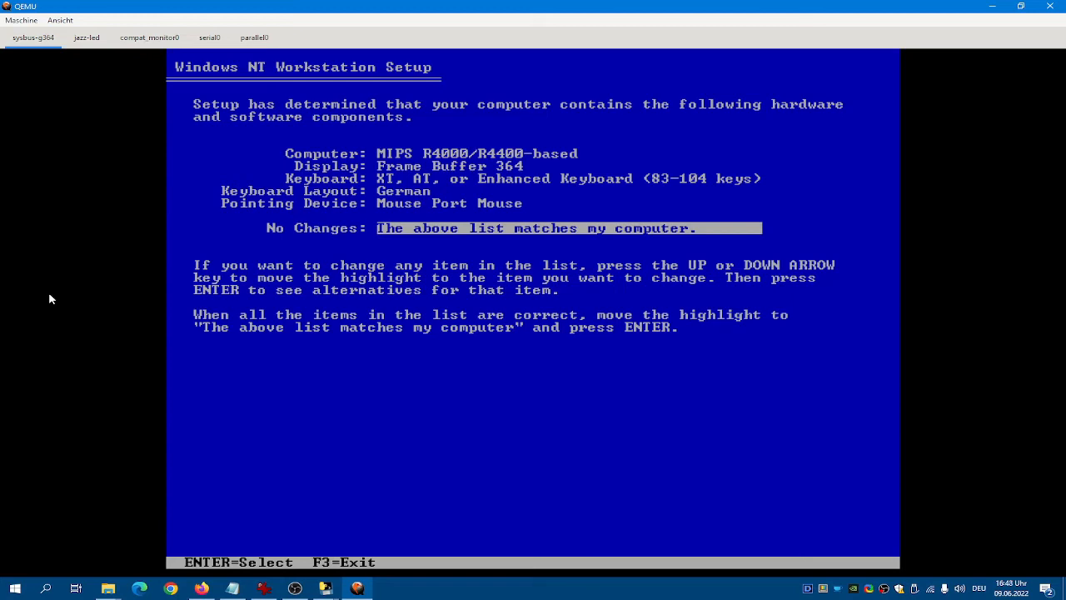
# Step: Review the pointing device entry and confirm that the hardware and software component list matches the computer
pyautogui.press('Up')
pyautogui.press('Up')
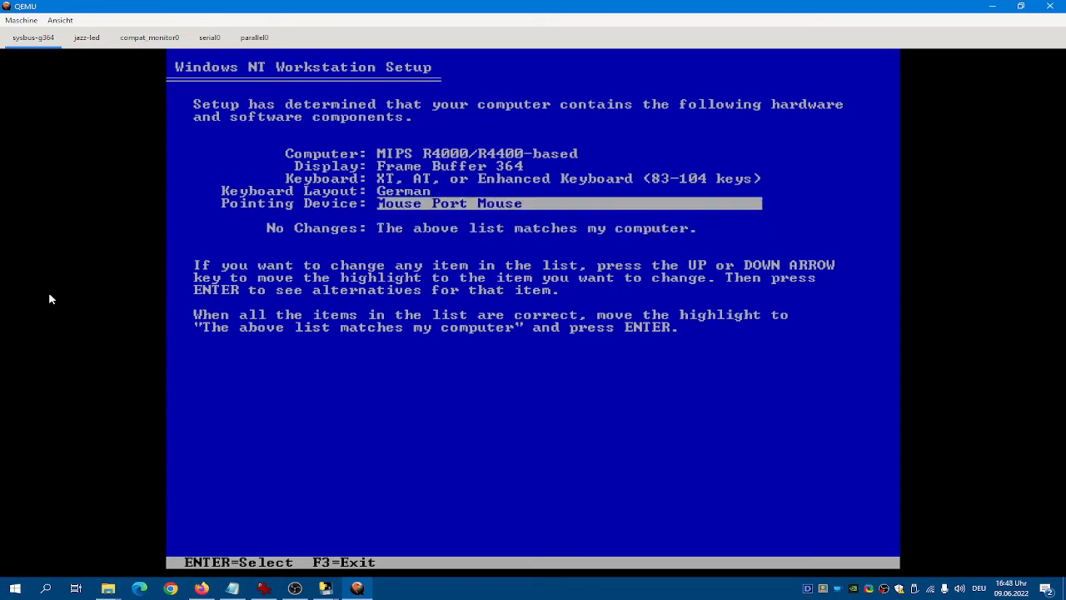
pyautogui.press('Down')
pyautogui.press('Down')
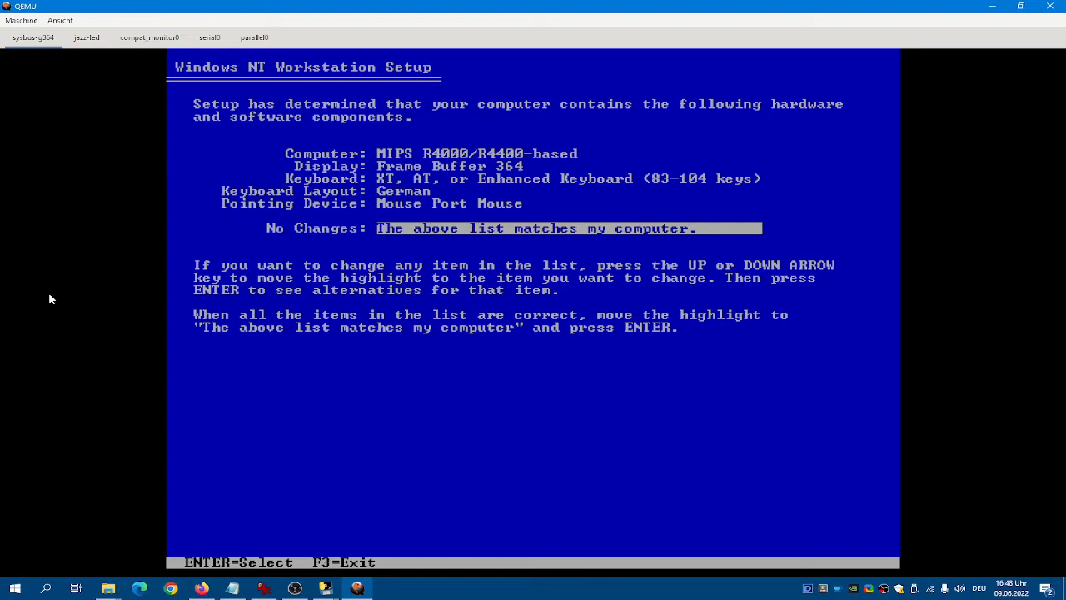
pyautogui.press('Return')
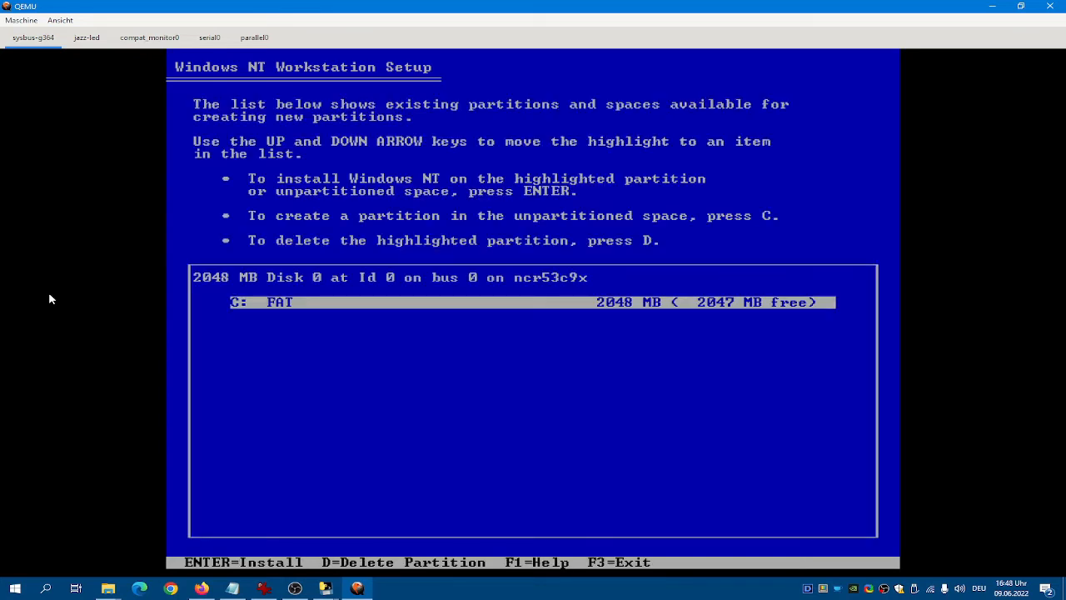
# Step: Install Windows NT on the C: partition in \WINNT, leaving the current file system intact and allowing the exhaustive disk examination
pyautogui.press('Return')
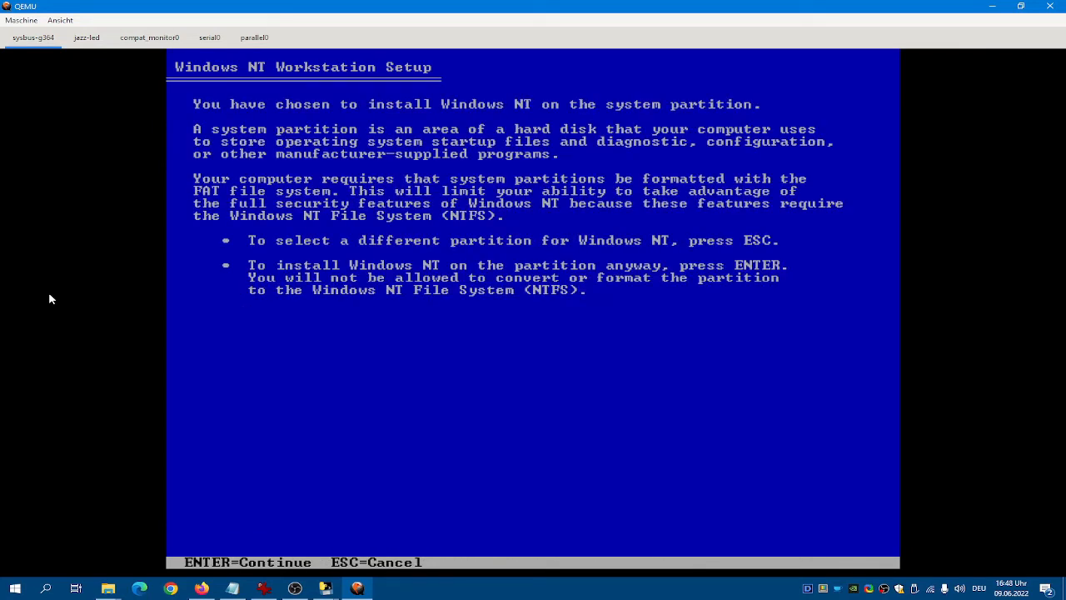
pyautogui.press('Return')
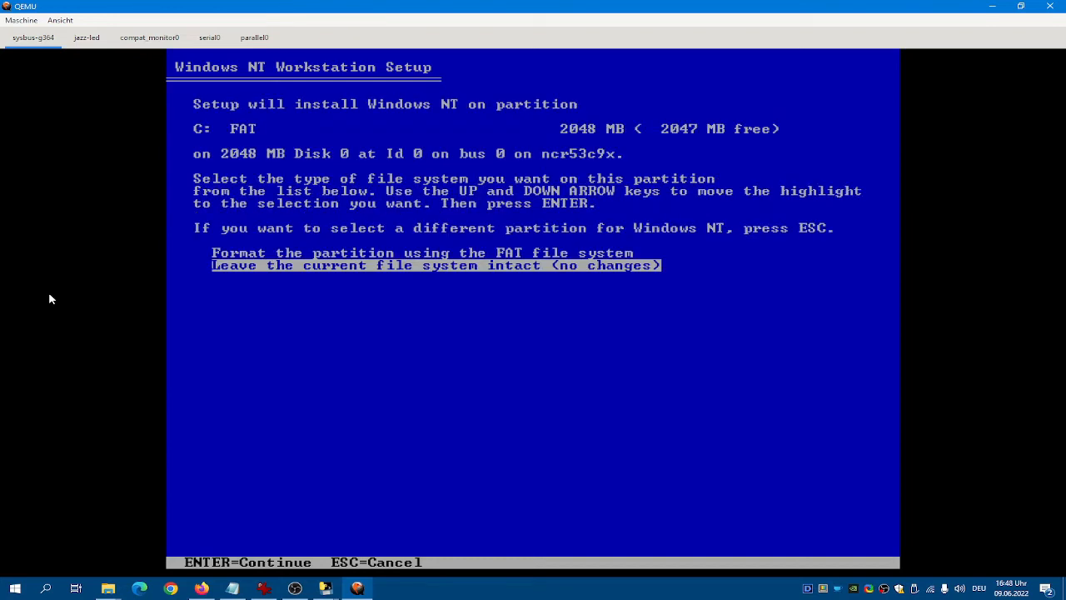
pyautogui.press('Return')
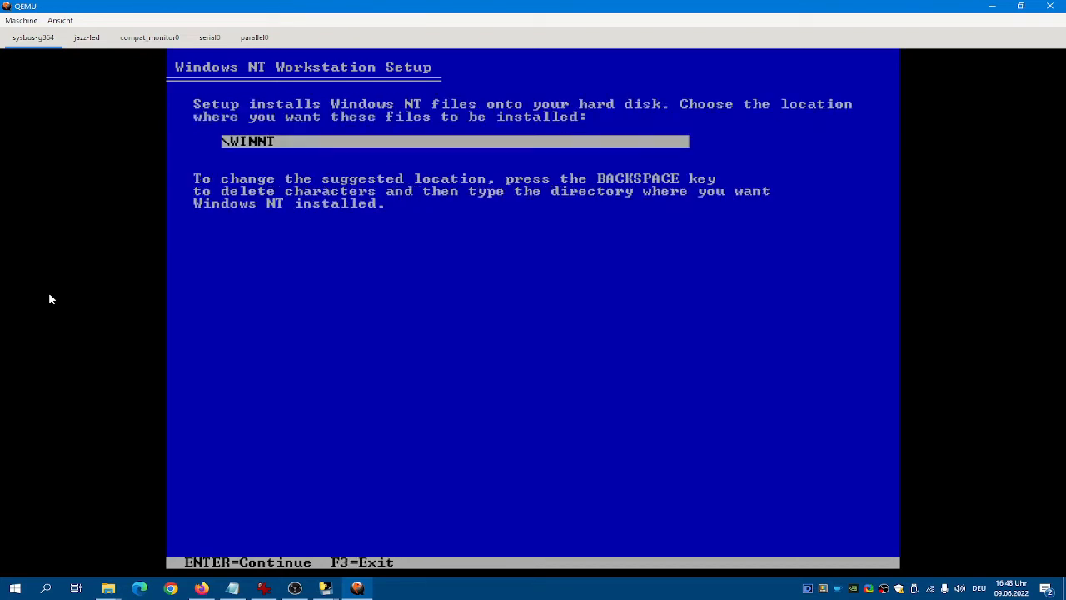
pyautogui.press('Return')
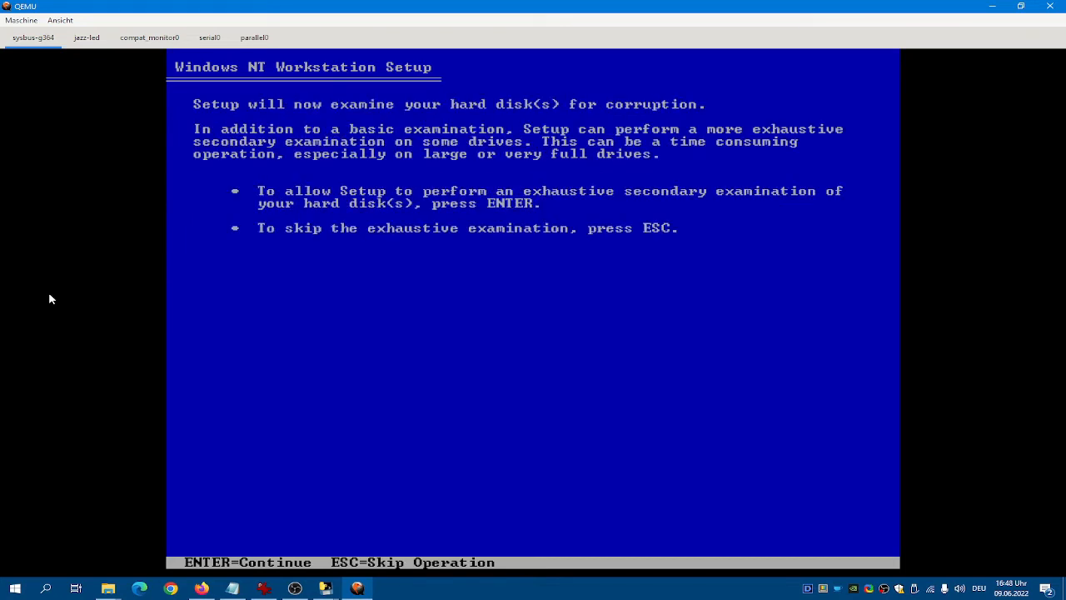
pyautogui.press('Return')
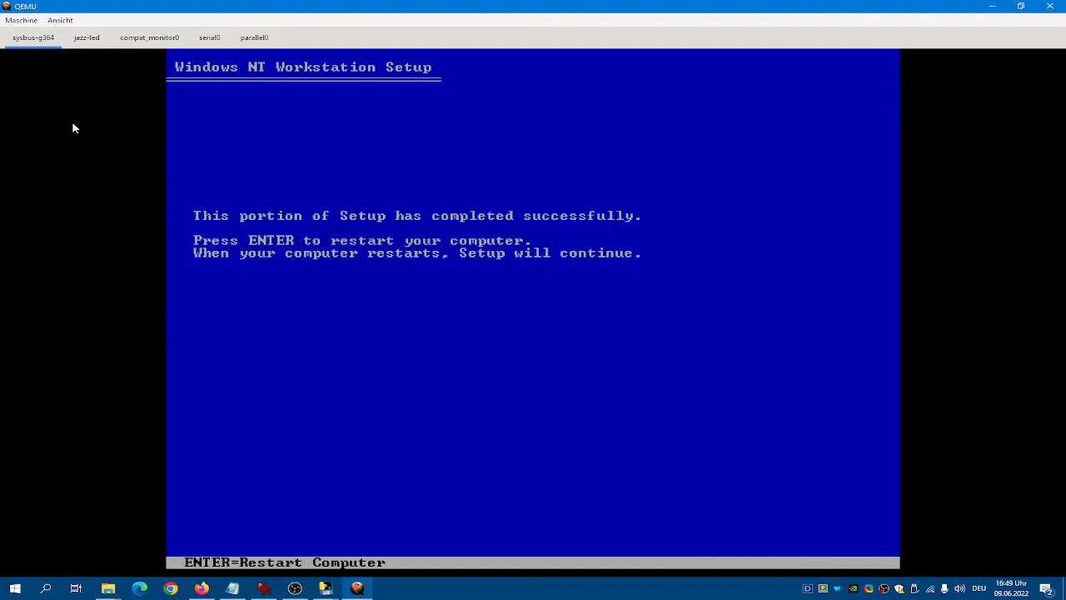
# Step: Restart the computer from the completed setup portion and close the QEMU window
pyautogui.press('Return')
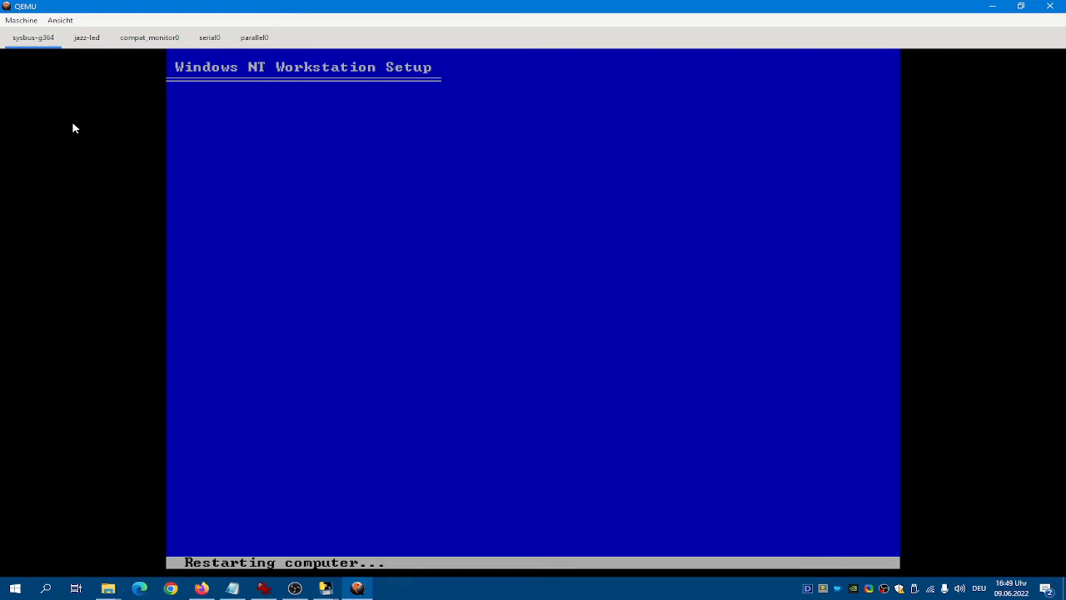
pyautogui.click(87, 38)
pyautogui.click(33, 38)
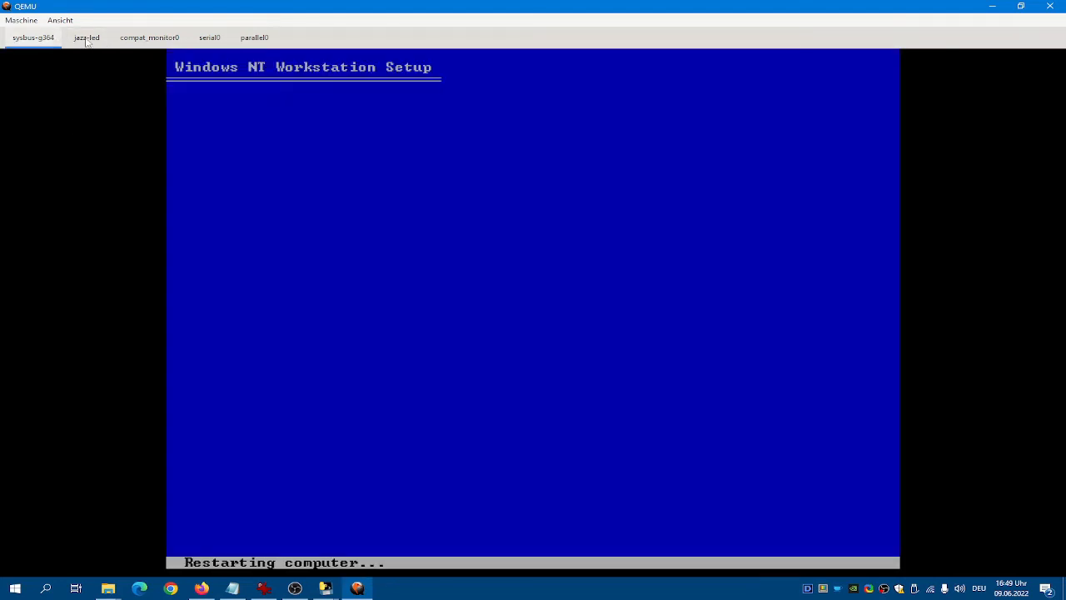
pyautogui.click(1048, 6)
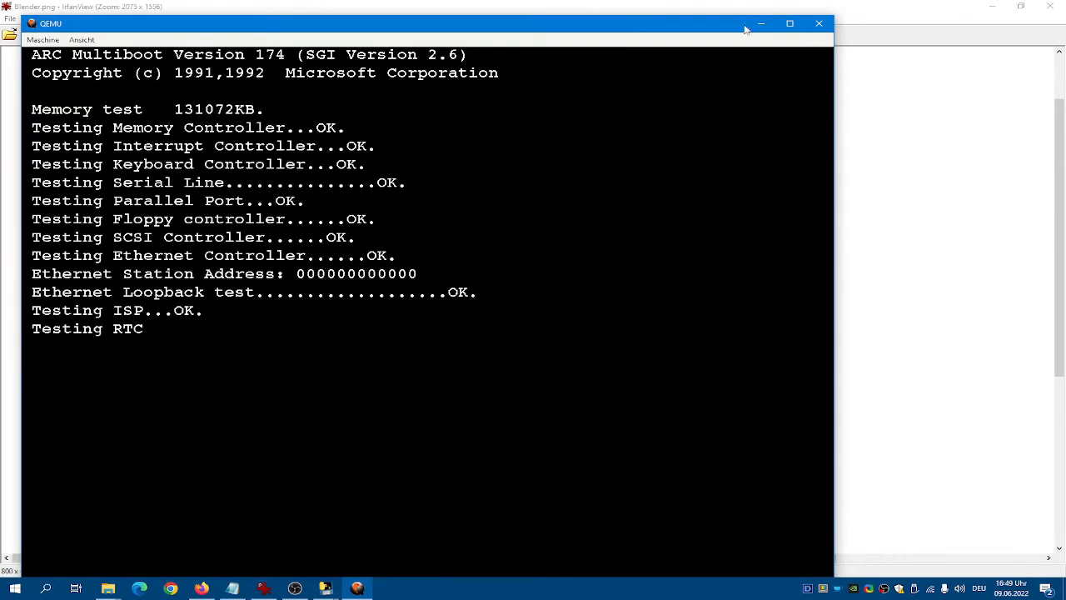
# Step: Maximize the virtual machine window with its console tabs shown and boot the first Windows NT Workstation Version 4.00 entry
pyautogui.click(790, 23)
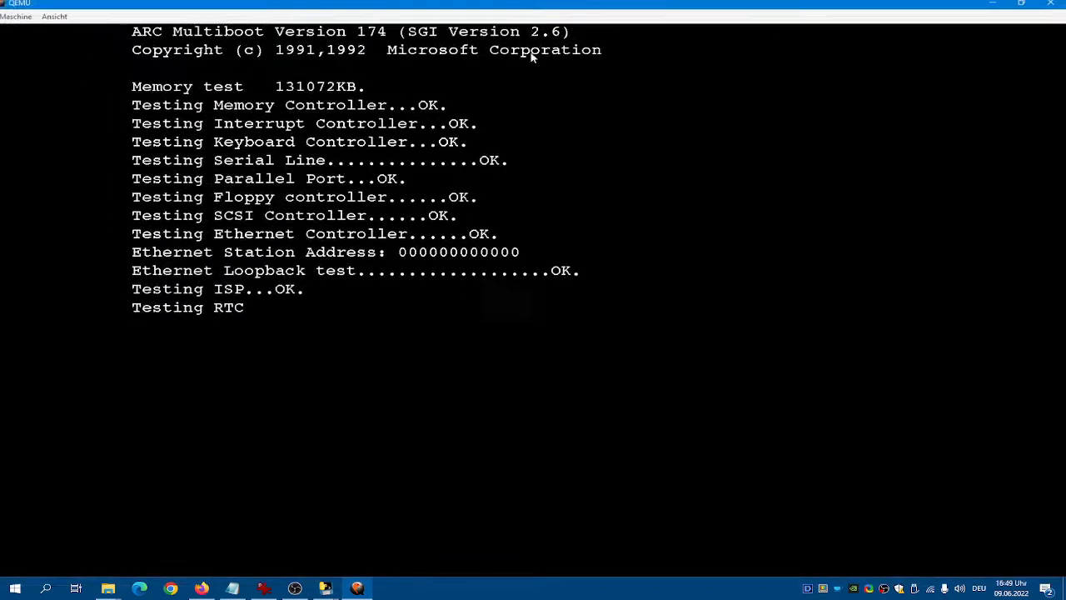
pyautogui.click(60, 20)
pyautogui.click(86, 208)
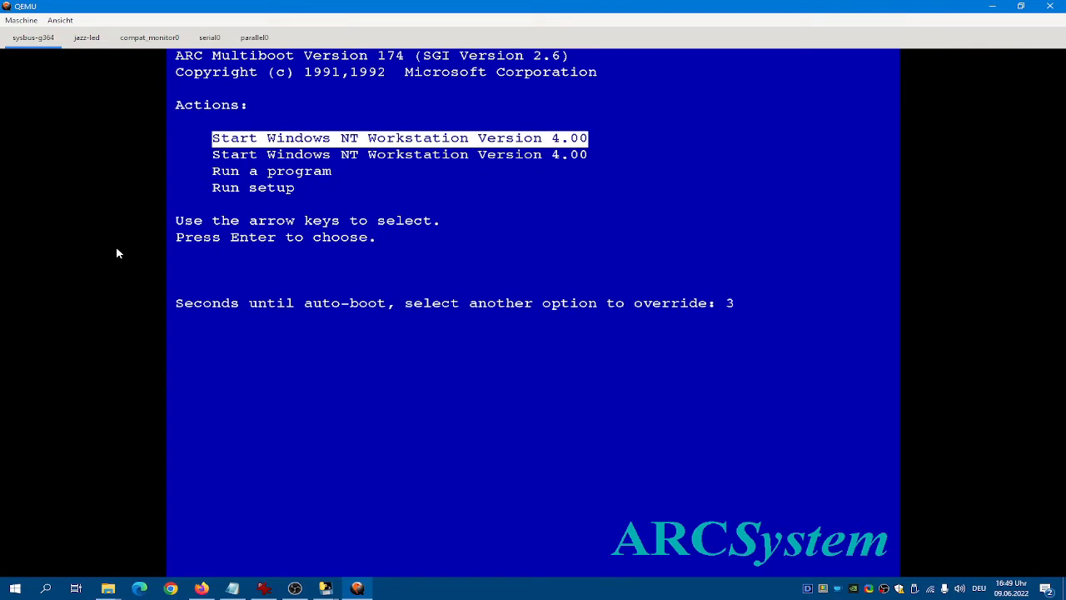
pyautogui.press('Return')
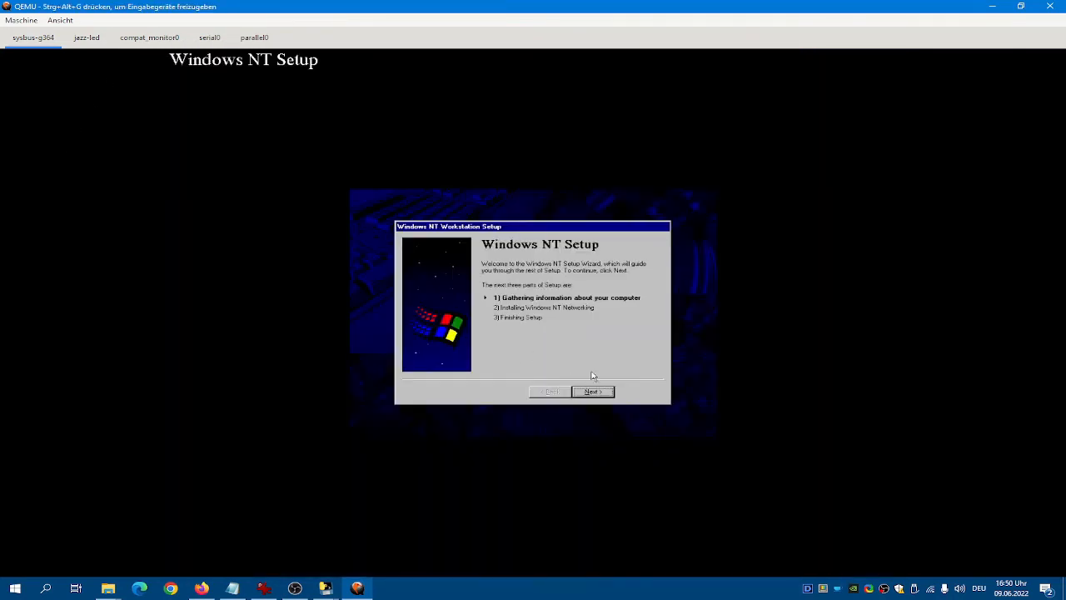
# Step: Choose the Typical setup, then enter the registered user's name and set the computer name to WINNT4MIPS
pyautogui.click(609, 392)
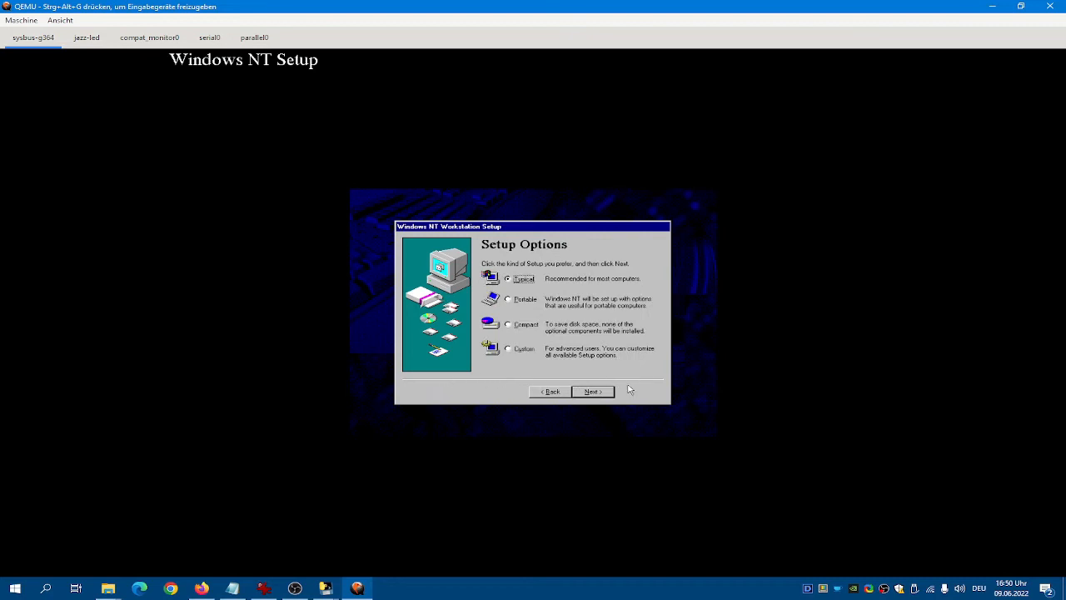
pyautogui.click(588, 391)
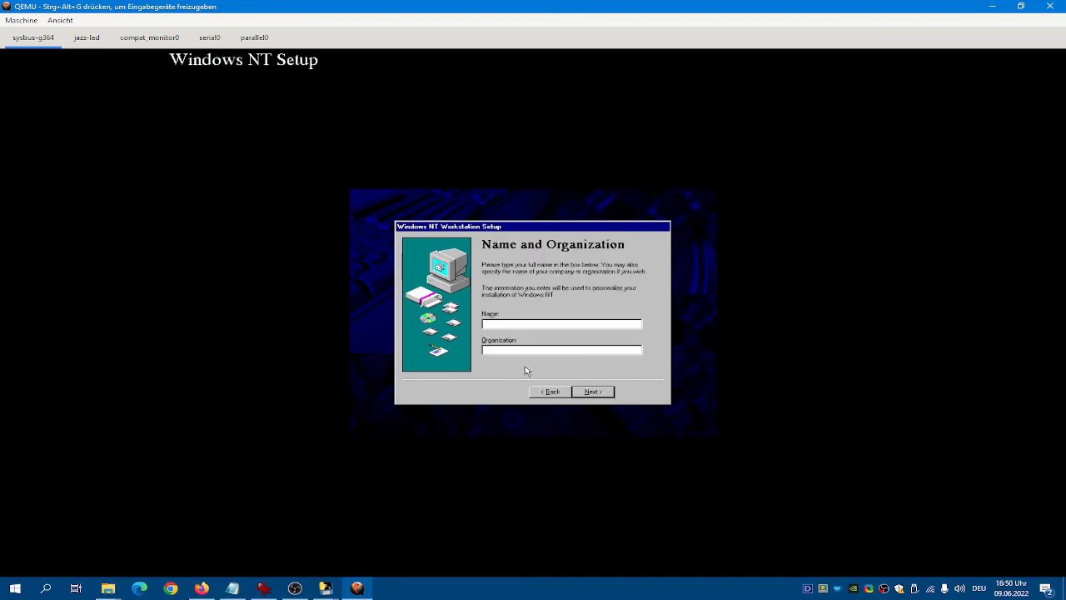
pyautogui.write('lucien-r4000')
pyautogui.press('Return')
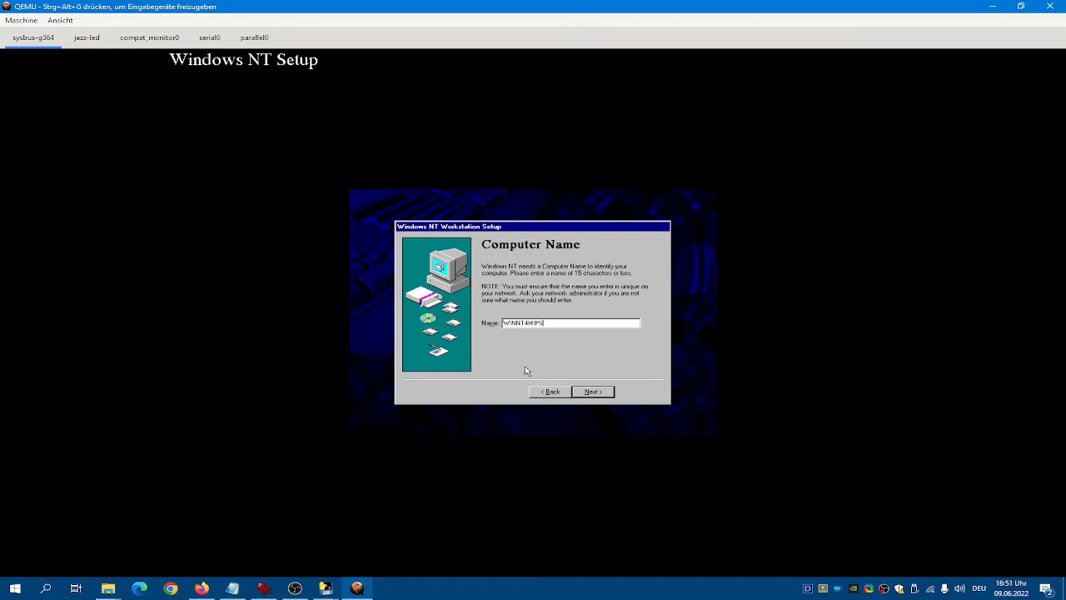
pyautogui.press('Return')
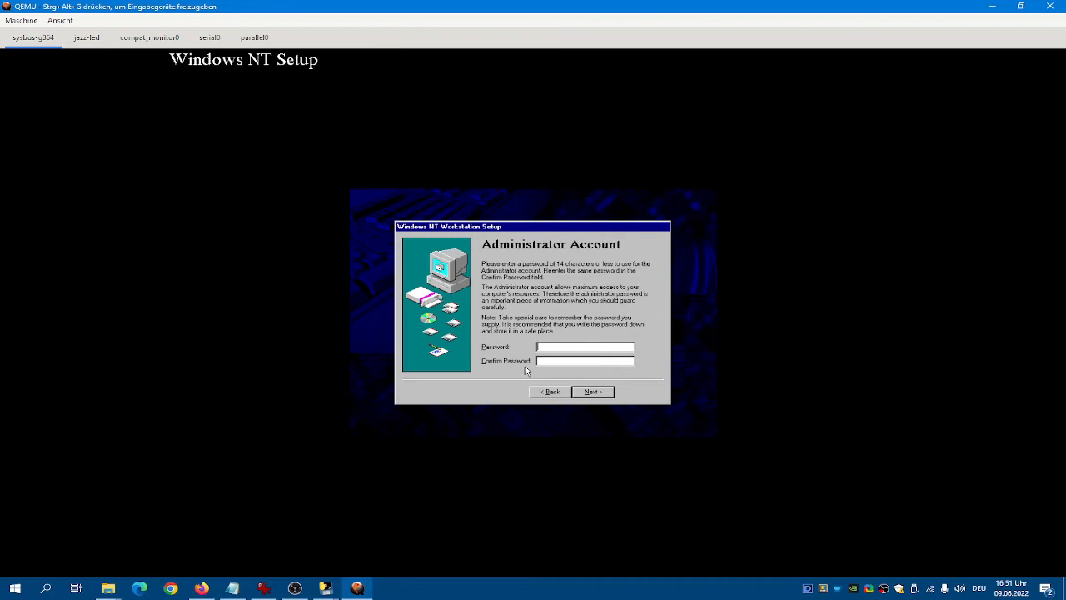
# Step: Accept a blank administrator password and the most common components, without creating an emergency repair disk
pyautogui.press('Return')
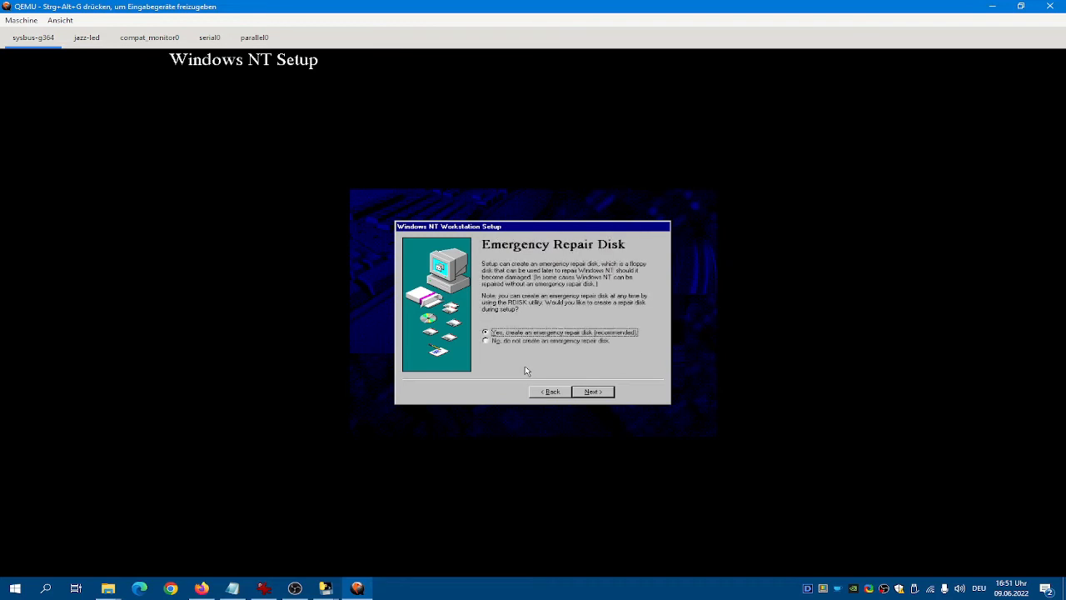
pyautogui.click(562, 341)
pyautogui.click(593, 391)
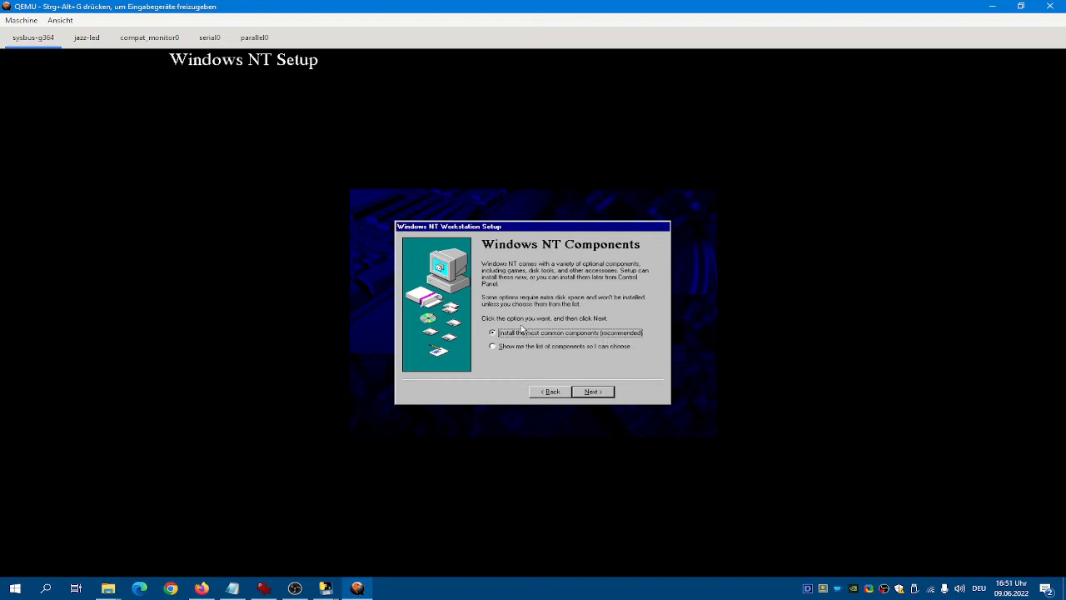
pyautogui.click(590, 391)
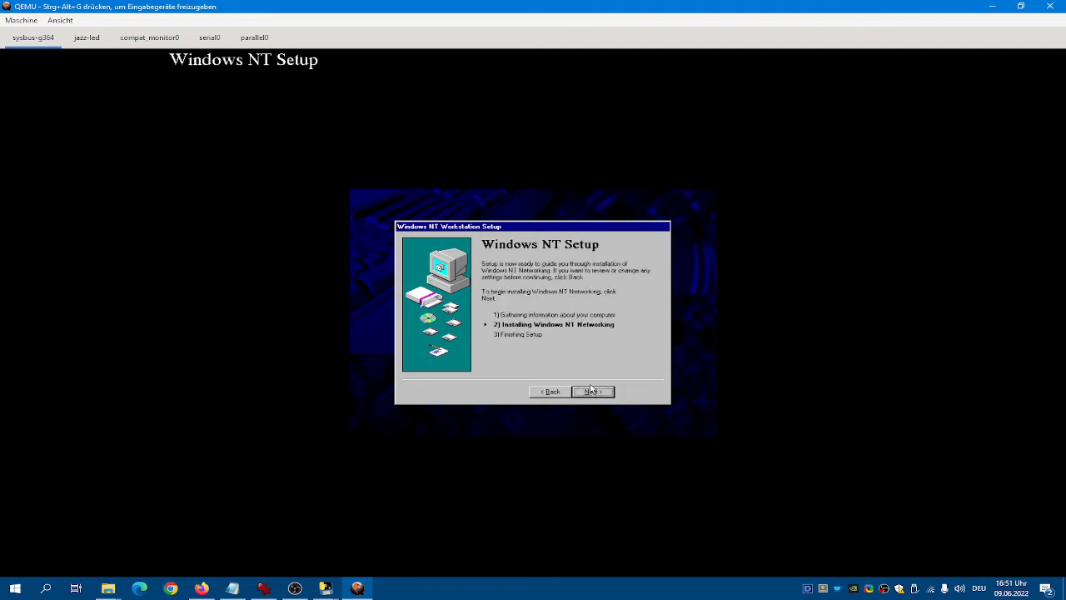
# Step: Begin the Windows NT Networking installation, search for a network adapter and accept the ARC Built-in Ethernet Adapter
pyautogui.click(593, 391)
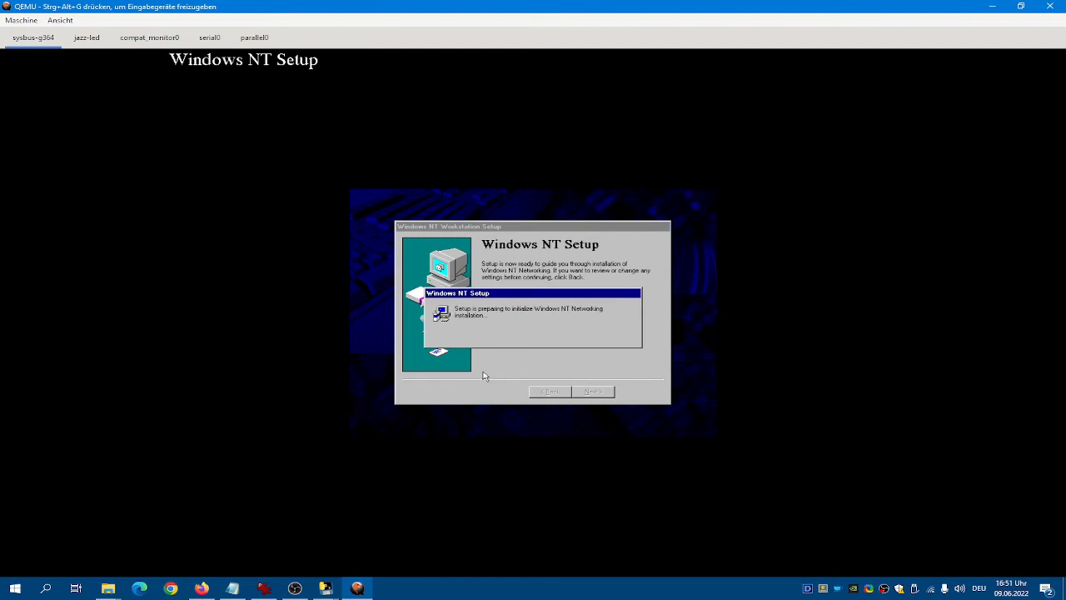
pyautogui.click(614, 391)
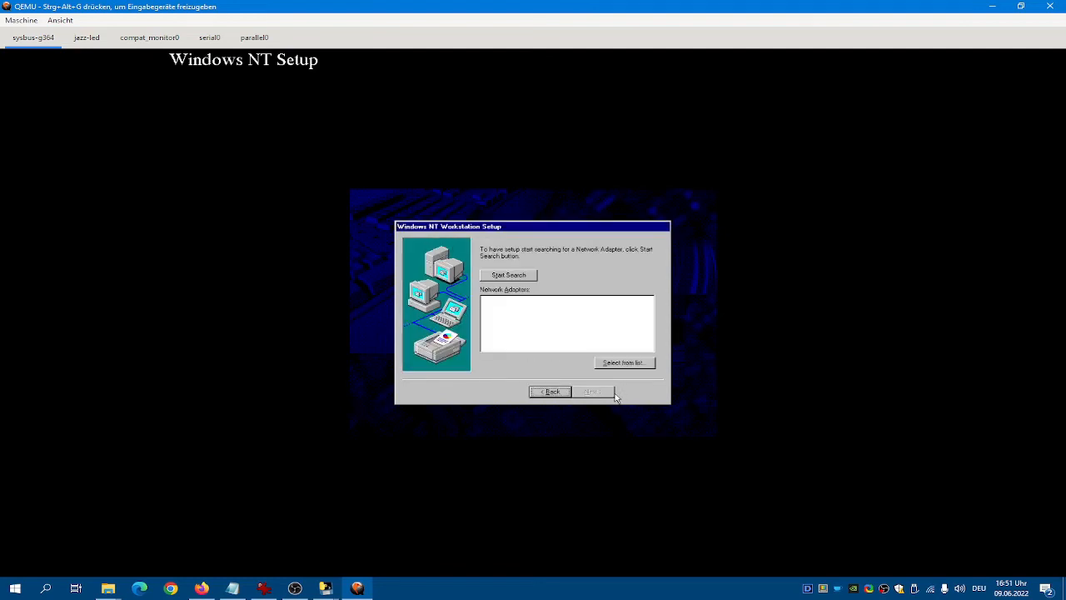
pyautogui.click(514, 276)
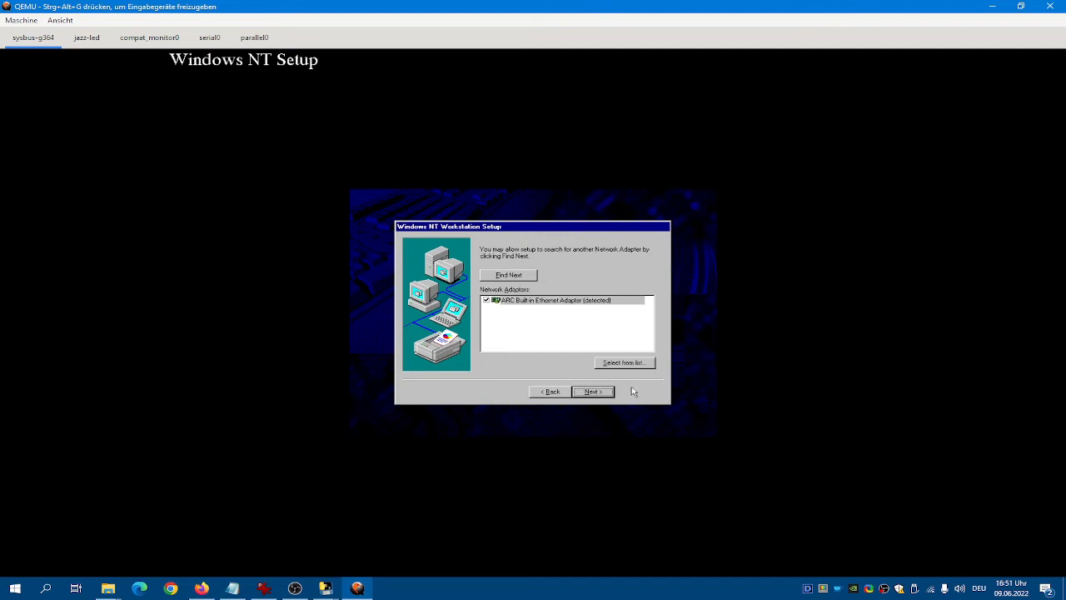
pyautogui.click(587, 391)
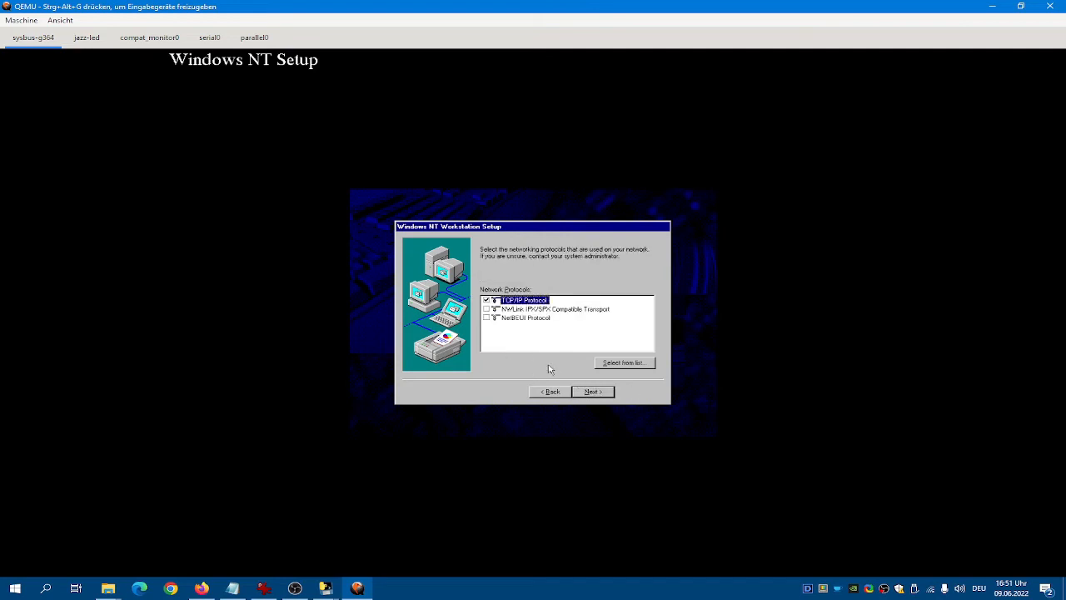
# Step: Install the networking components with only the TCP/IP Protocol and have it use DHCP
pyautogui.click(591, 398)
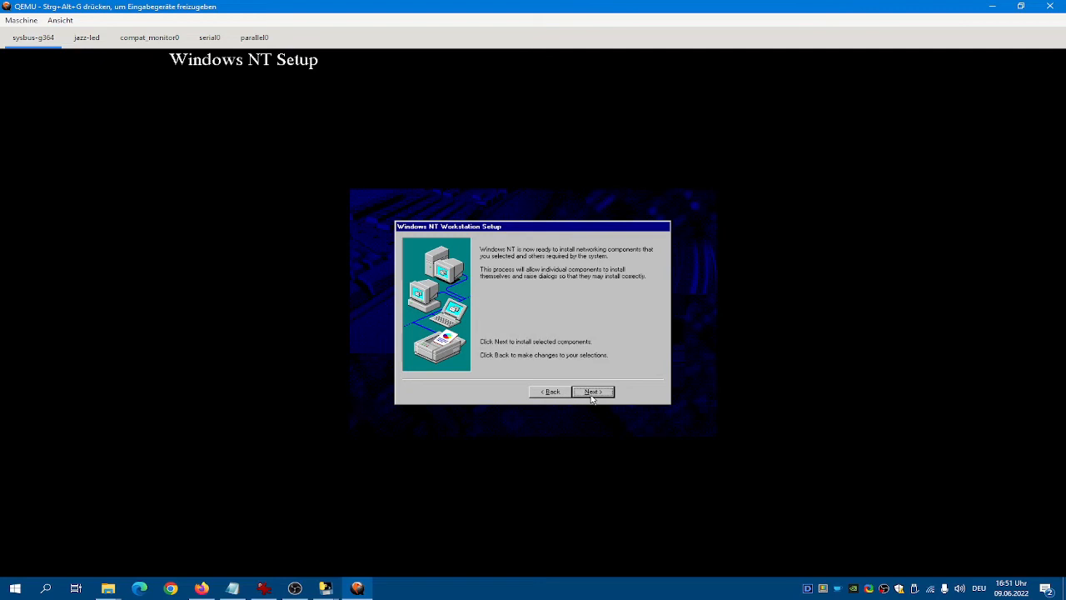
pyautogui.click(592, 395)
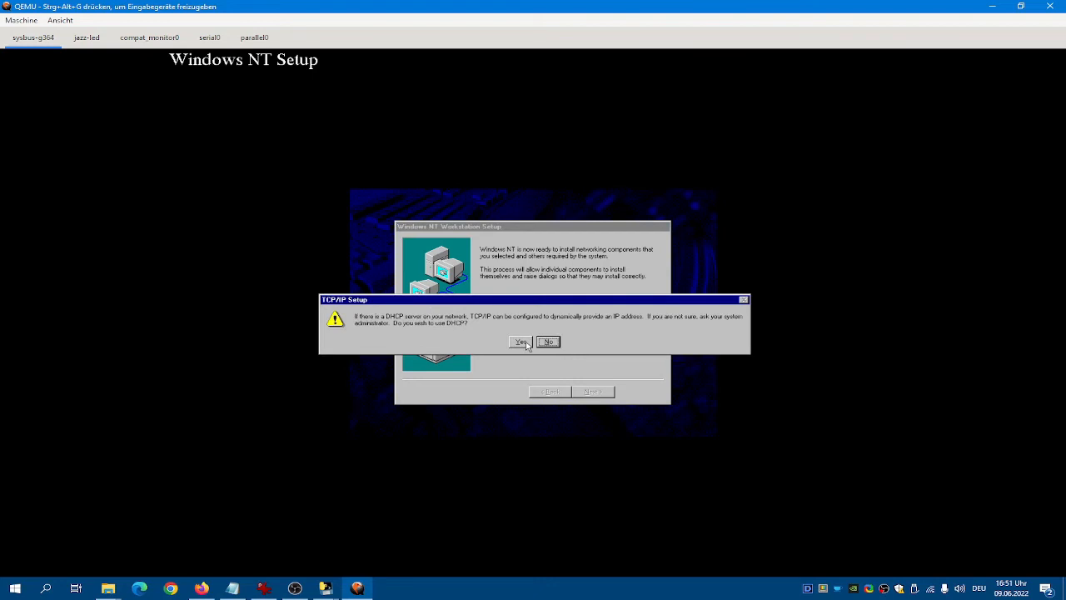
pyautogui.click(525, 344)
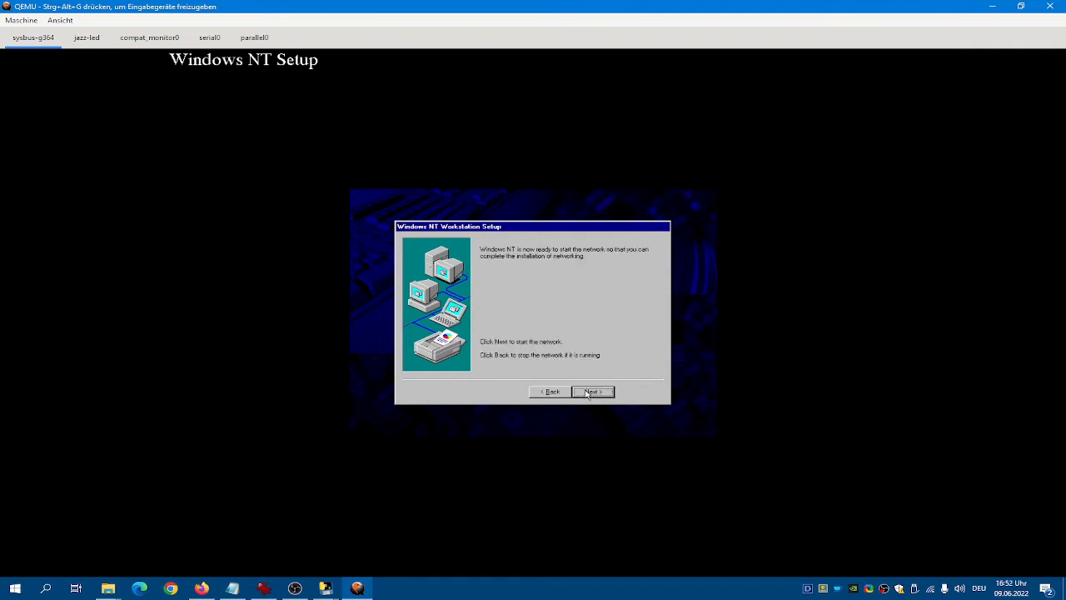
# Step: Start the network and make the computer a member of the workgroup WORKGROUP
pyautogui.click(612, 390)
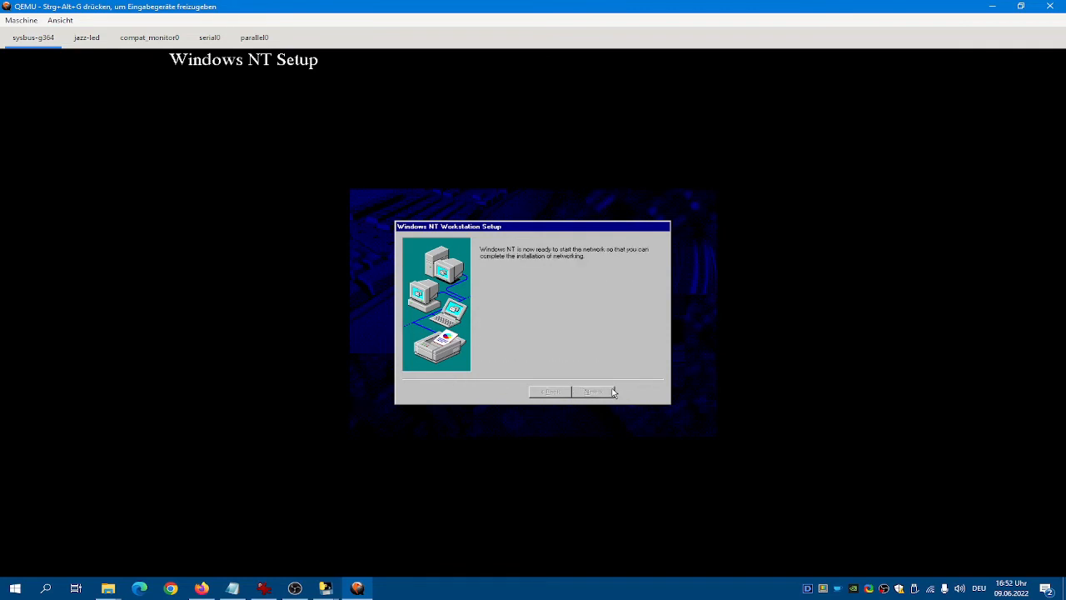
pyautogui.click(527, 322)
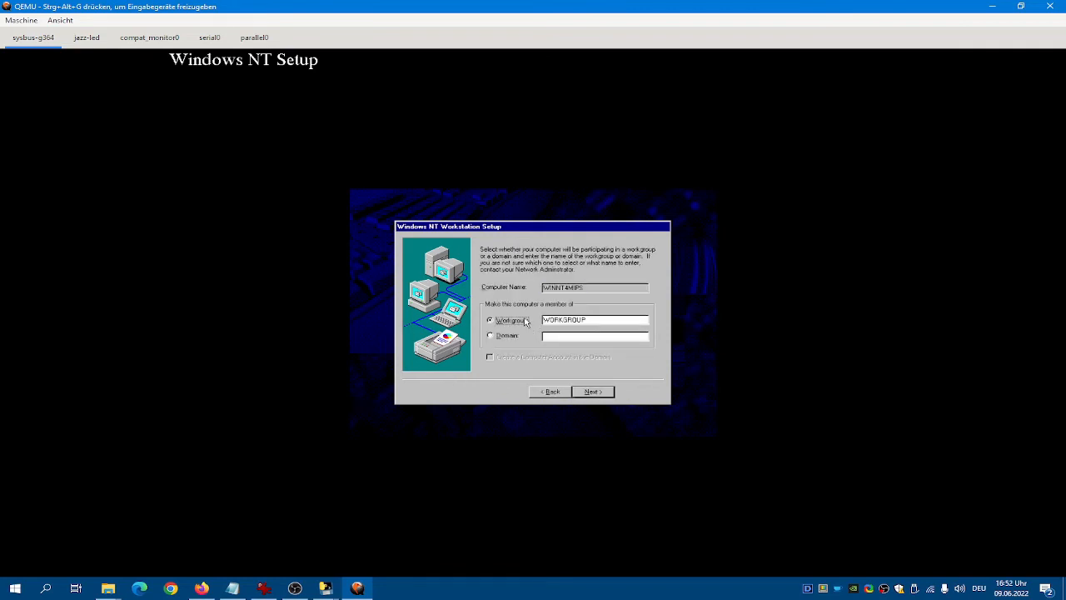
pyautogui.doubleClick(586, 319)
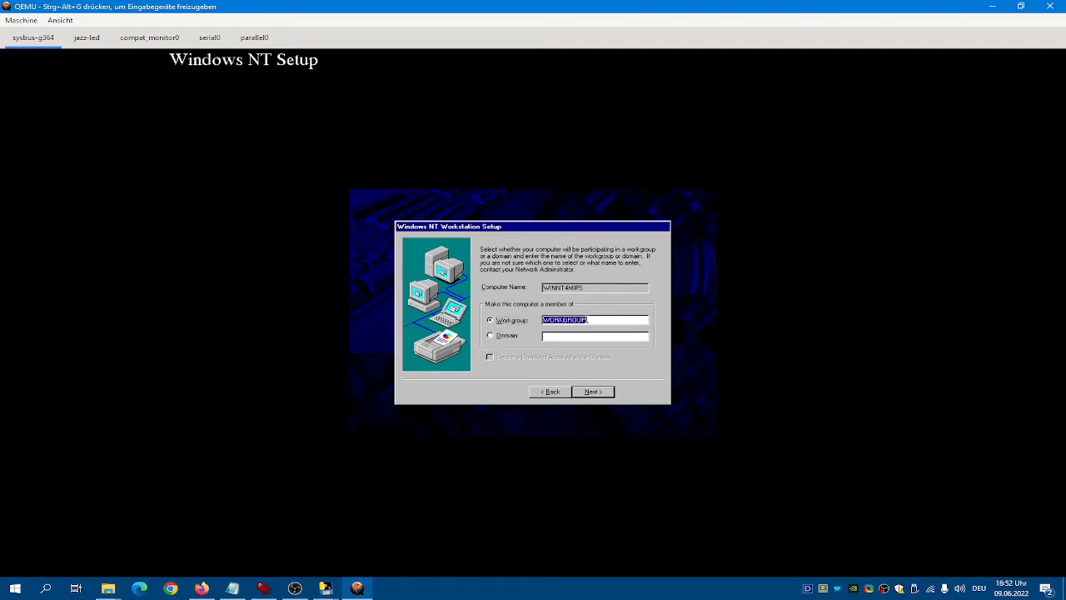
pyautogui.click(582, 392)
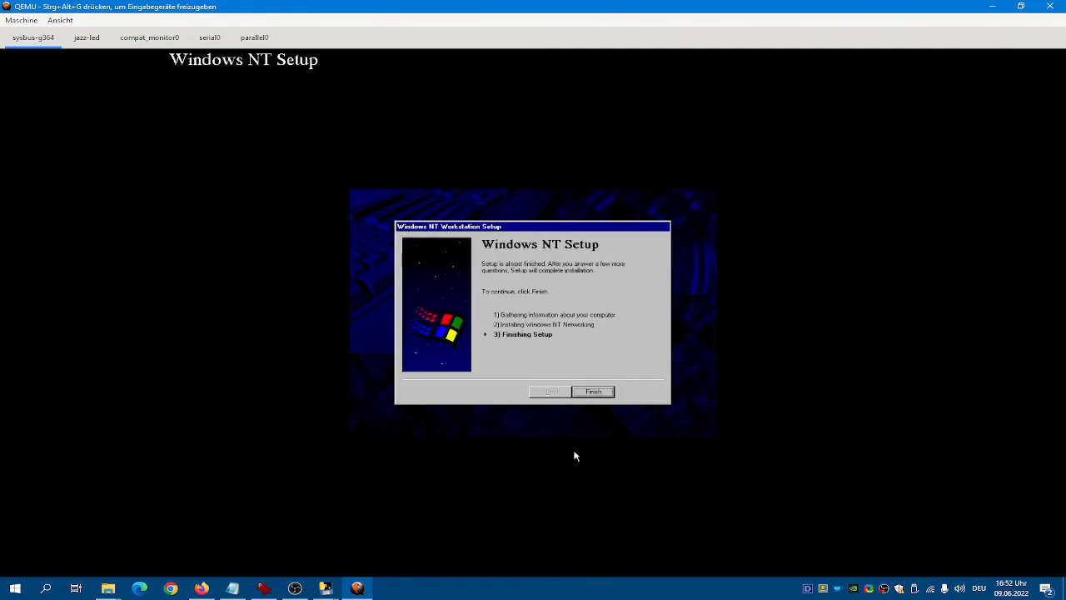
# Step: Proceed to finishing setup, keeping the Greenwich Mean Time zone and the default settings for the detected Jazzg364 display adapter
pyautogui.click(579, 391)
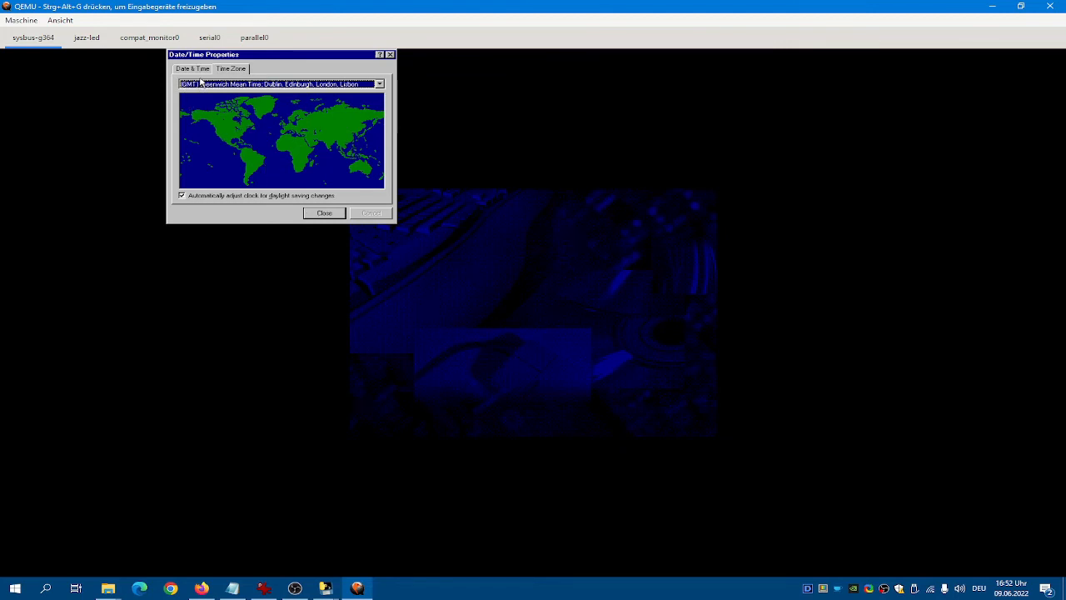
pyautogui.click(331, 214)
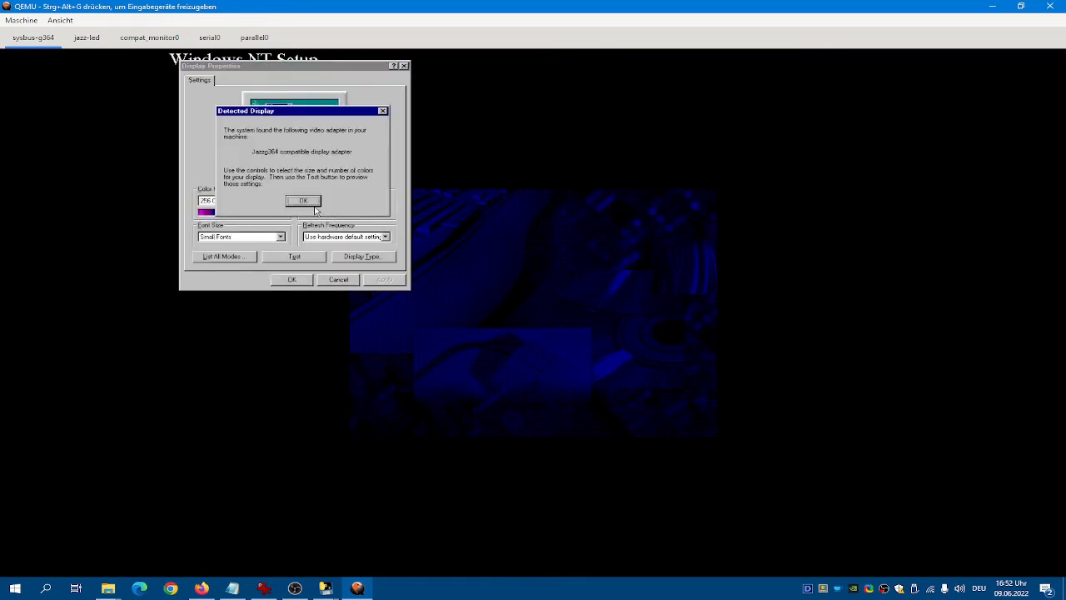
pyautogui.click(305, 203)
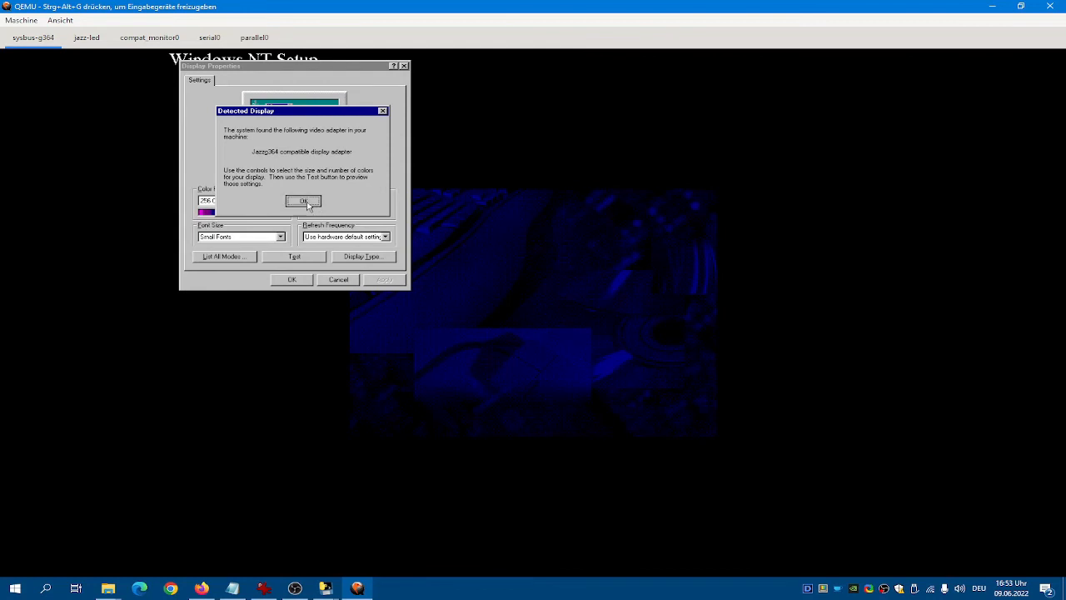
pyautogui.click(290, 280)
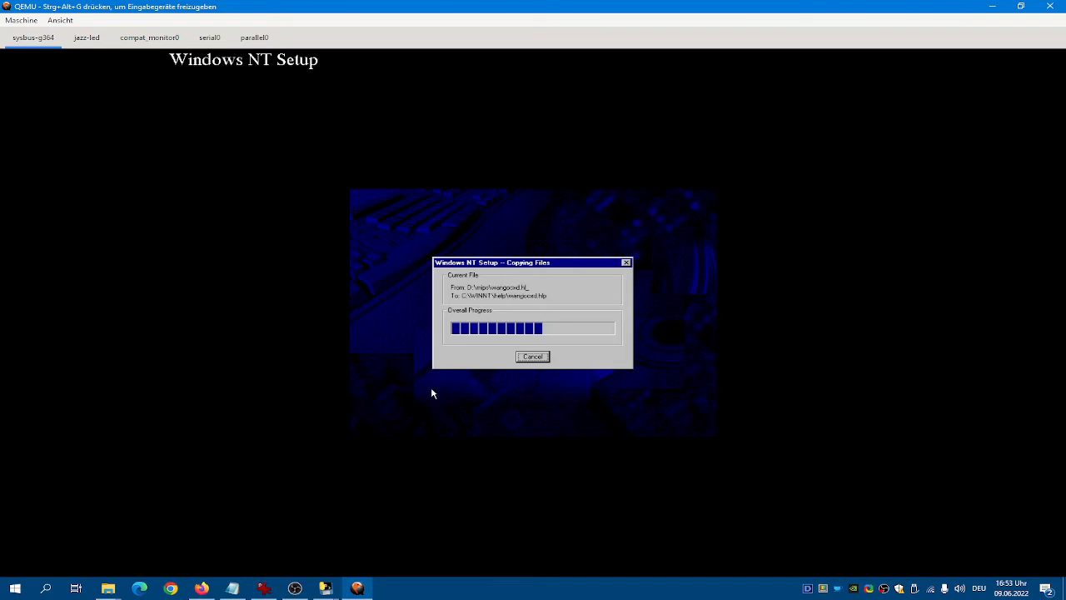
# Step: Leave the completed setup and start the Windows NT 4.0 MIPS virtual machine from c in a maximized window
pyautogui.click(534, 337)
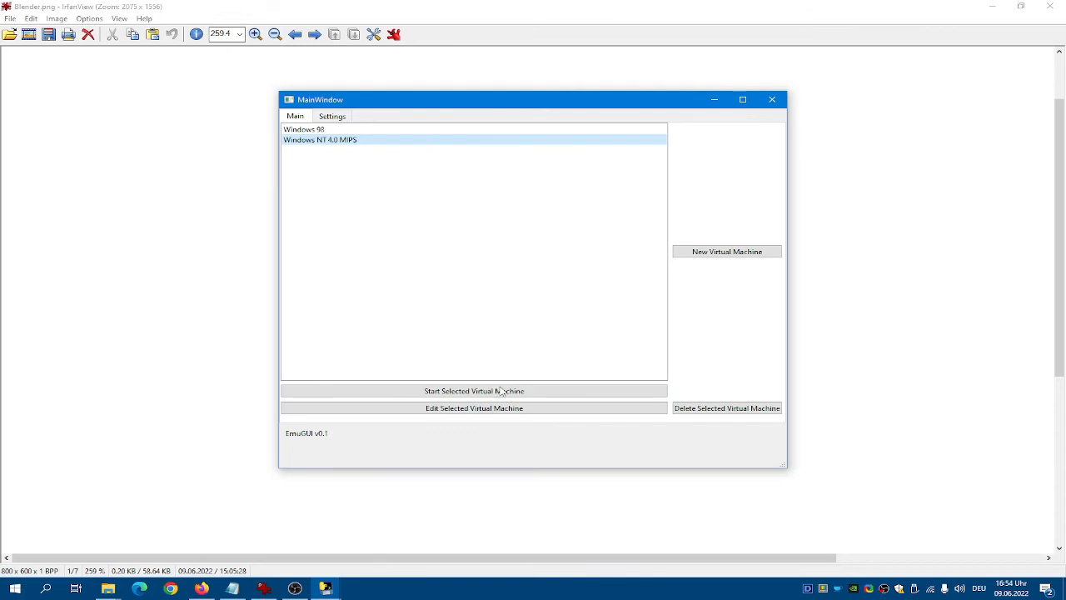
pyautogui.click(498, 391)
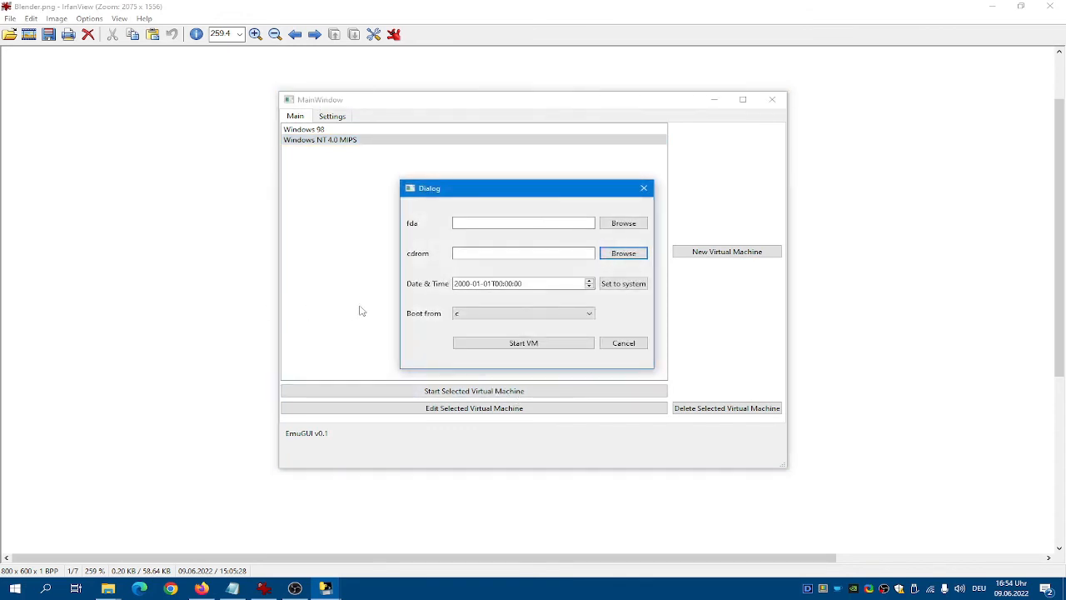
pyautogui.click(471, 352)
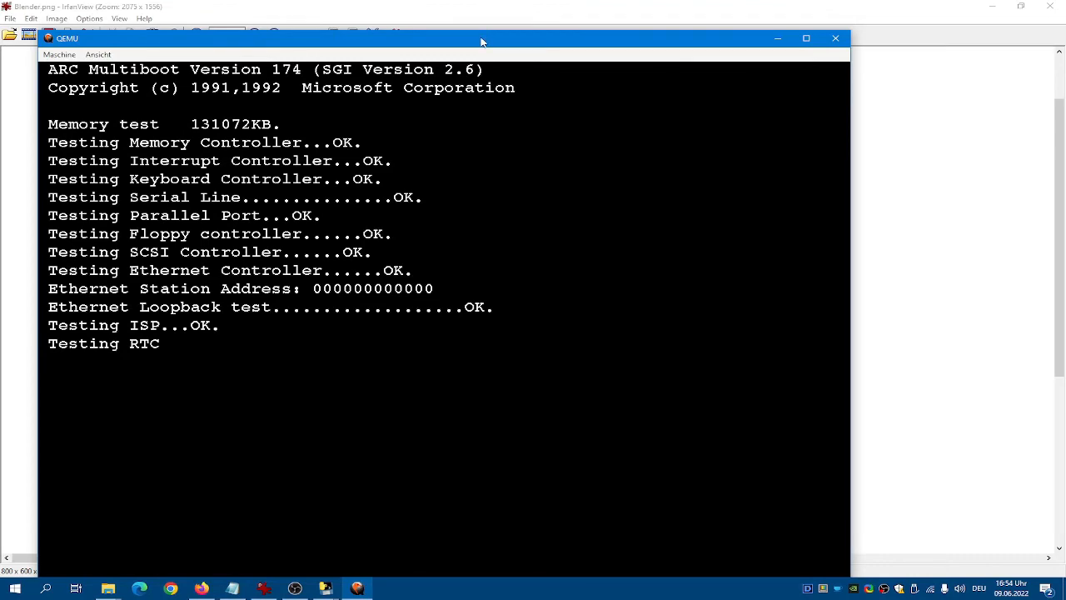
pyautogui.doubleClick(482, 42)
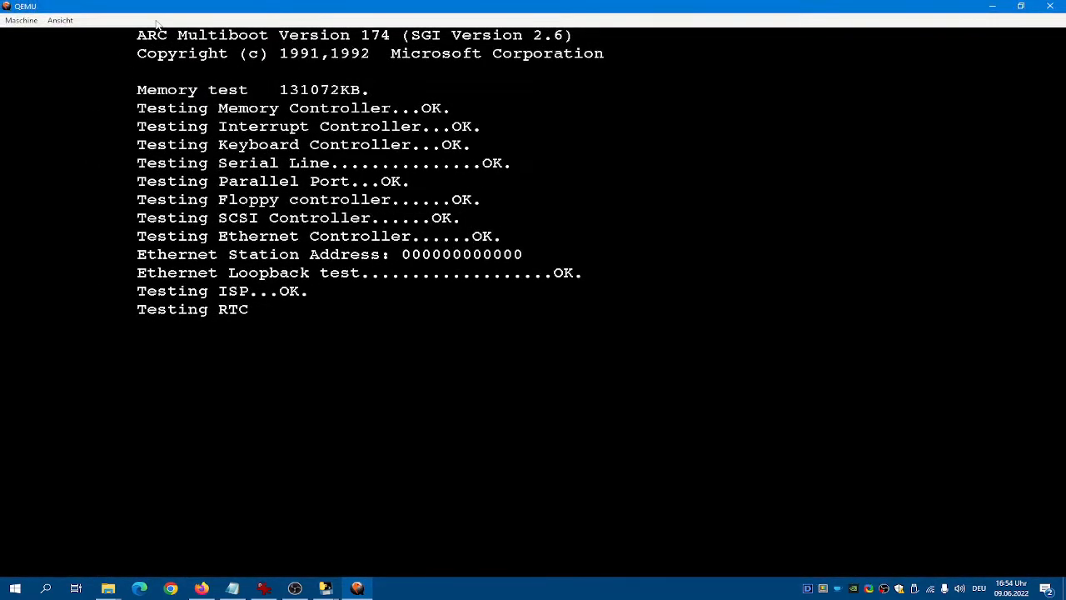
# Step: Show the console tabs again and boot the installed Windows NT Workstation Version 4.00 to its logon prompt
pyautogui.click(62, 20)
pyautogui.click(75, 69)
pyautogui.click(60, 20)
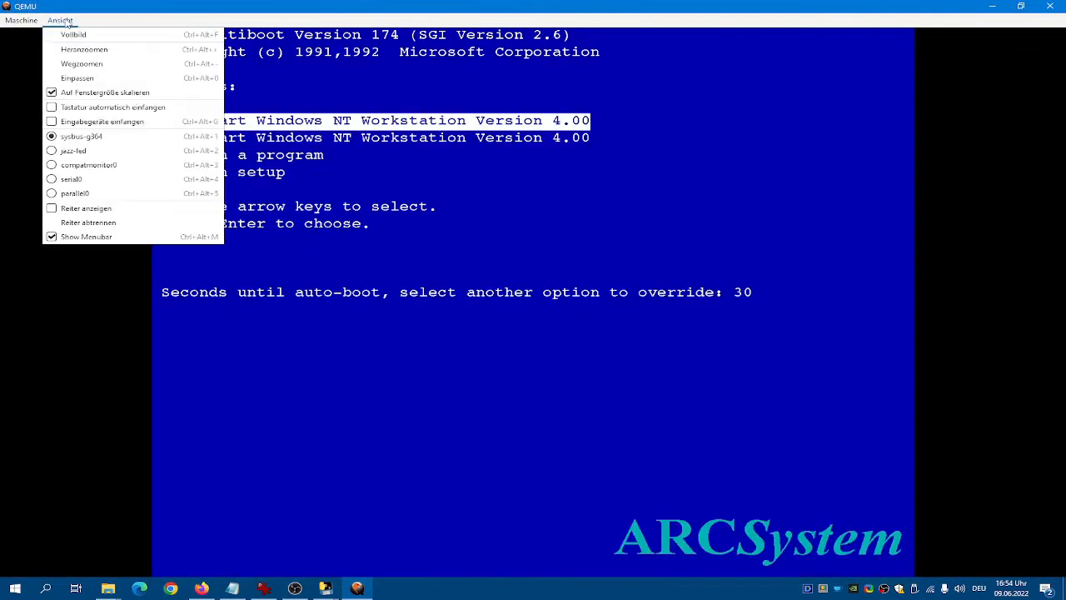
pyautogui.click(121, 211)
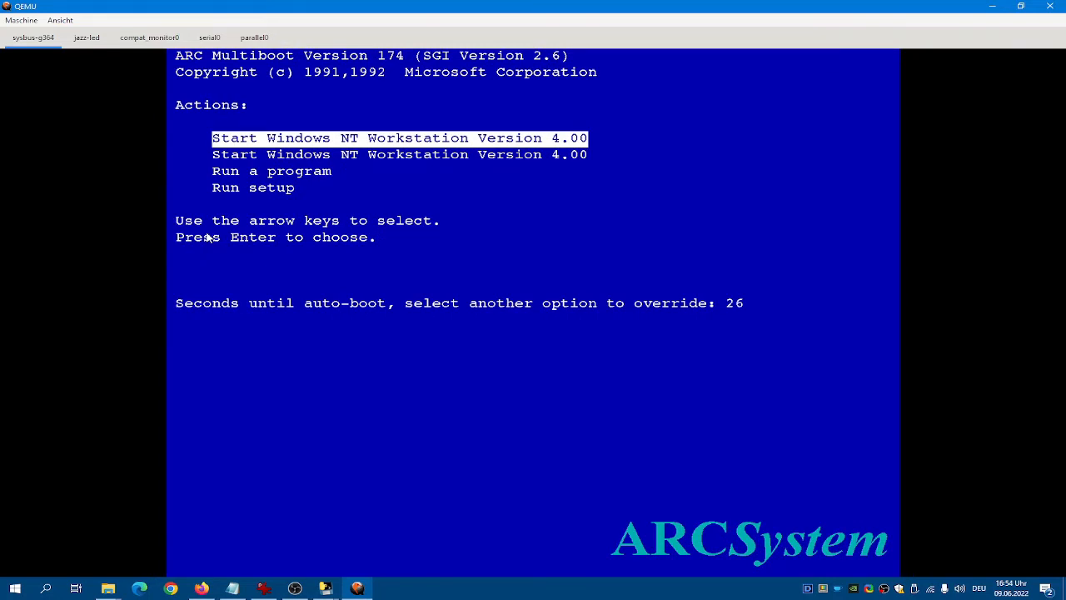
pyautogui.press('Return')
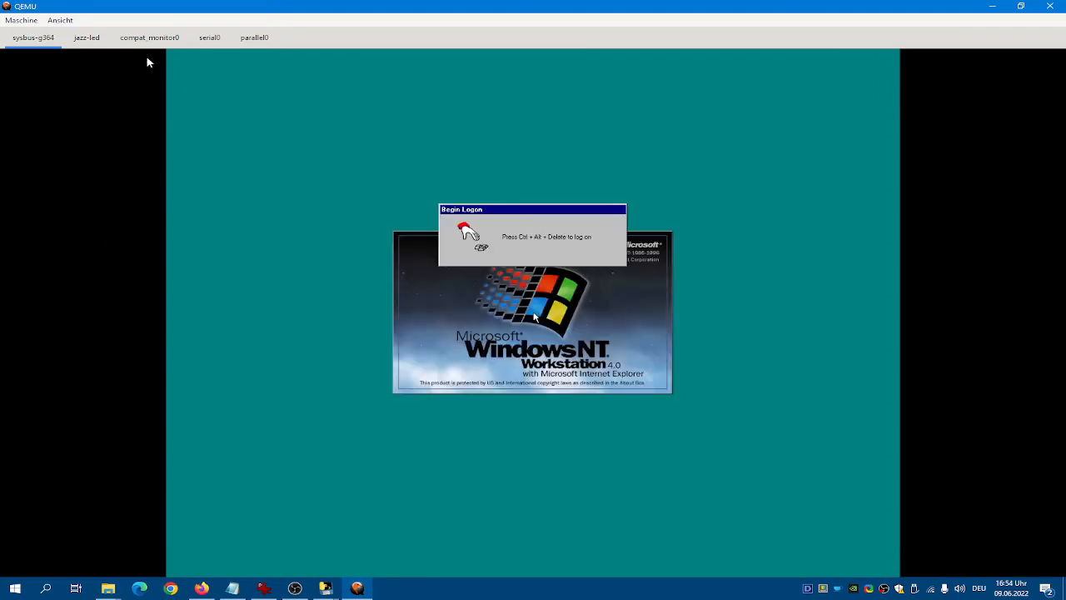
# Step: Send Ctrl+Alt+Delete to the virtual machine from the QEMU monitor console with the command sendkey ctrl-alt-delete
pyautogui.click(62, 20)
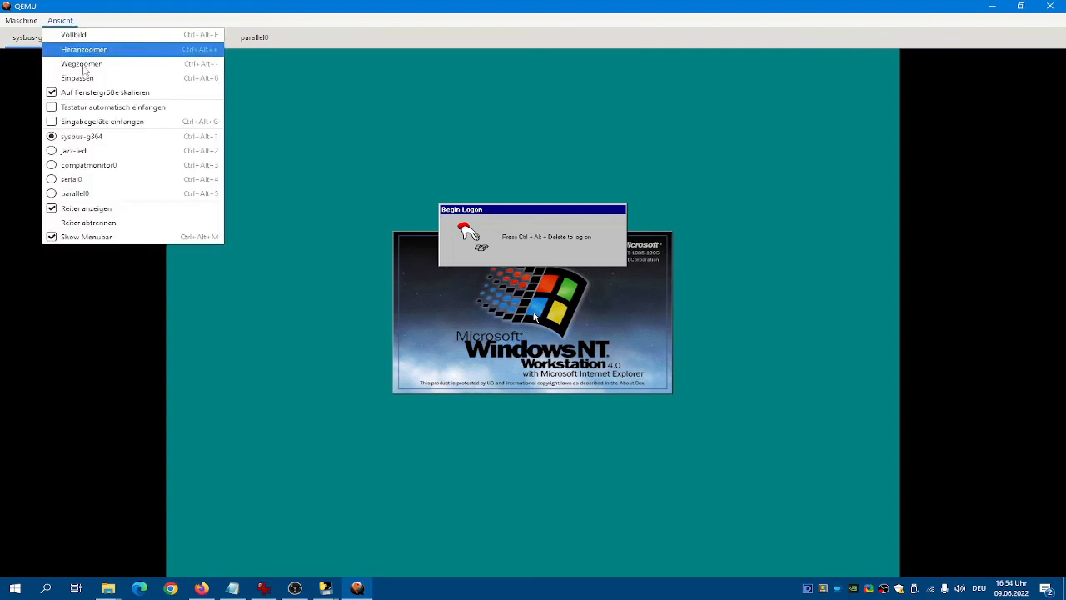
pyautogui.click(92, 170)
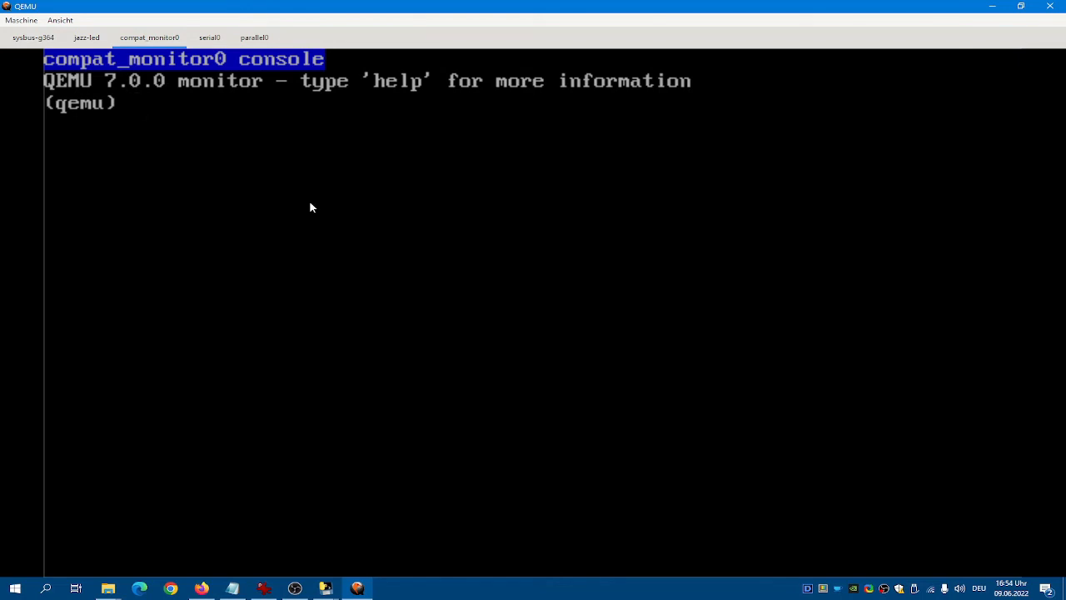
pyautogui.write('sendkey ')
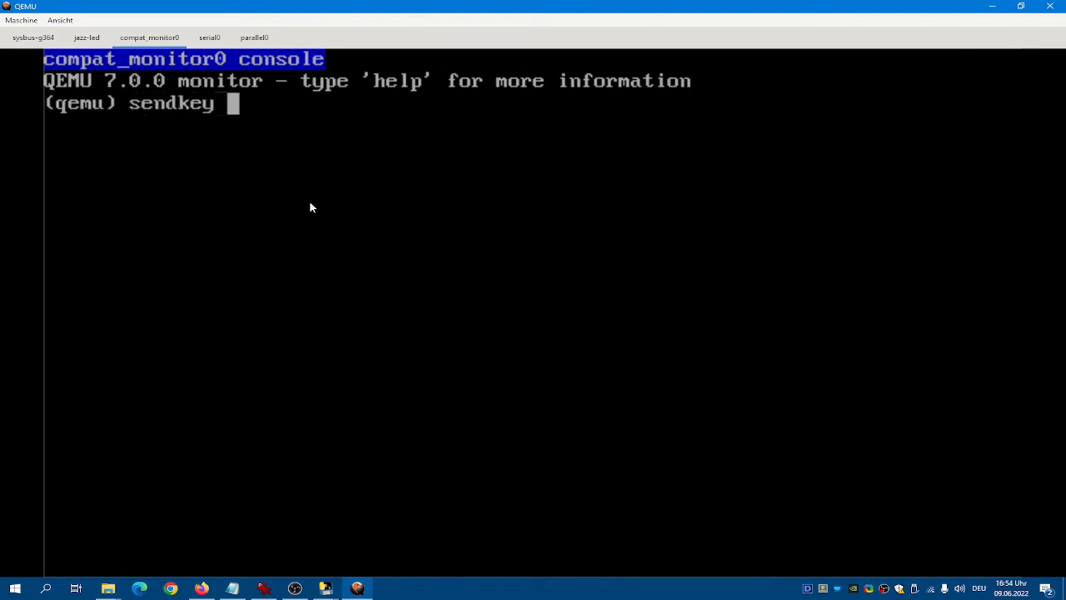
pyautogui.write('ctrl-')
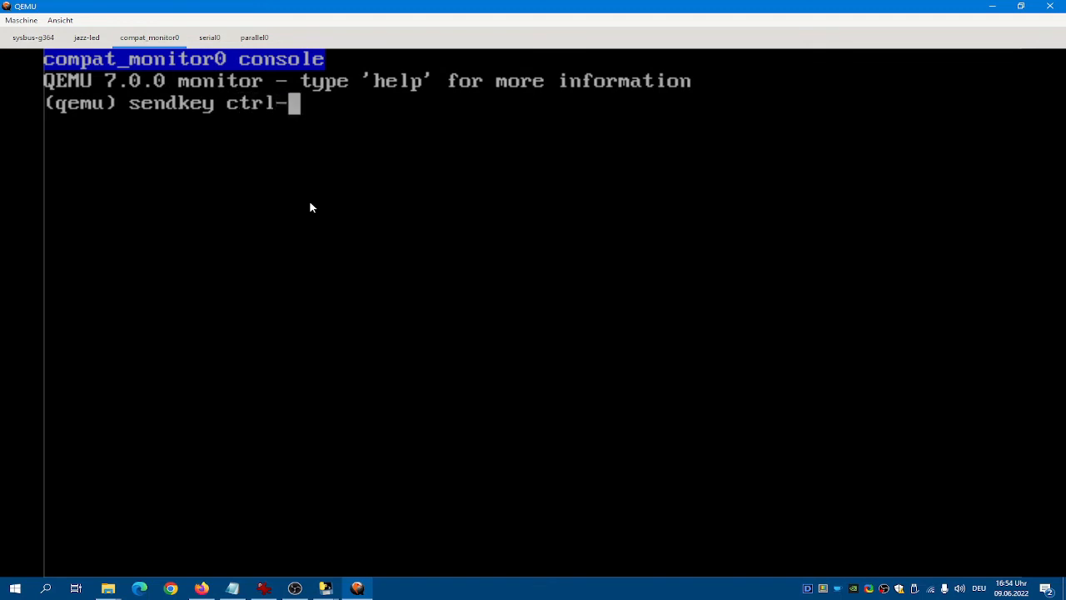
pyautogui.write('alt-delete')
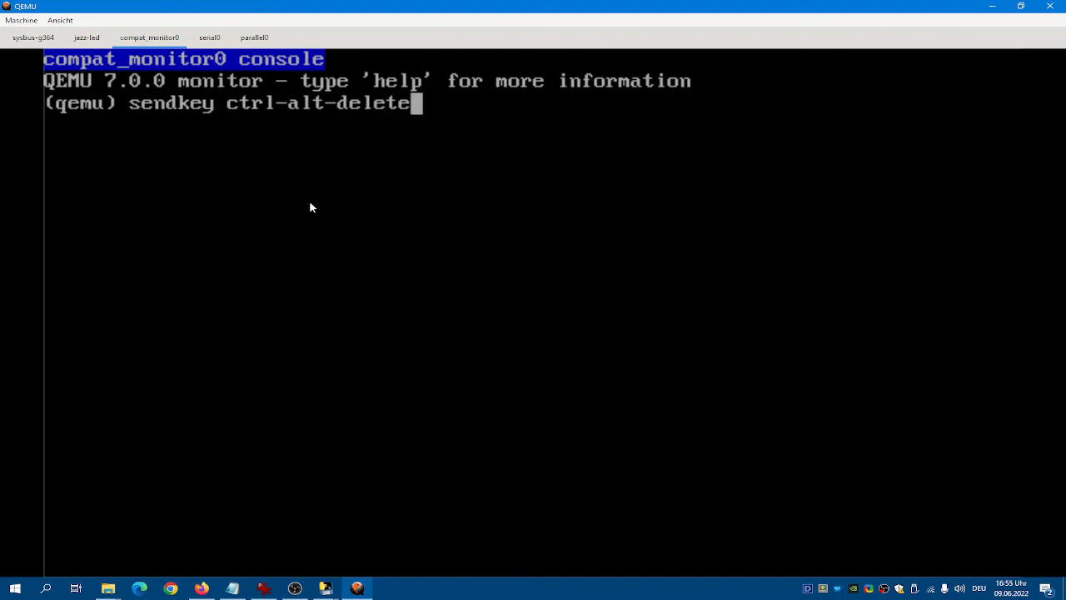
pyautogui.press('Return')
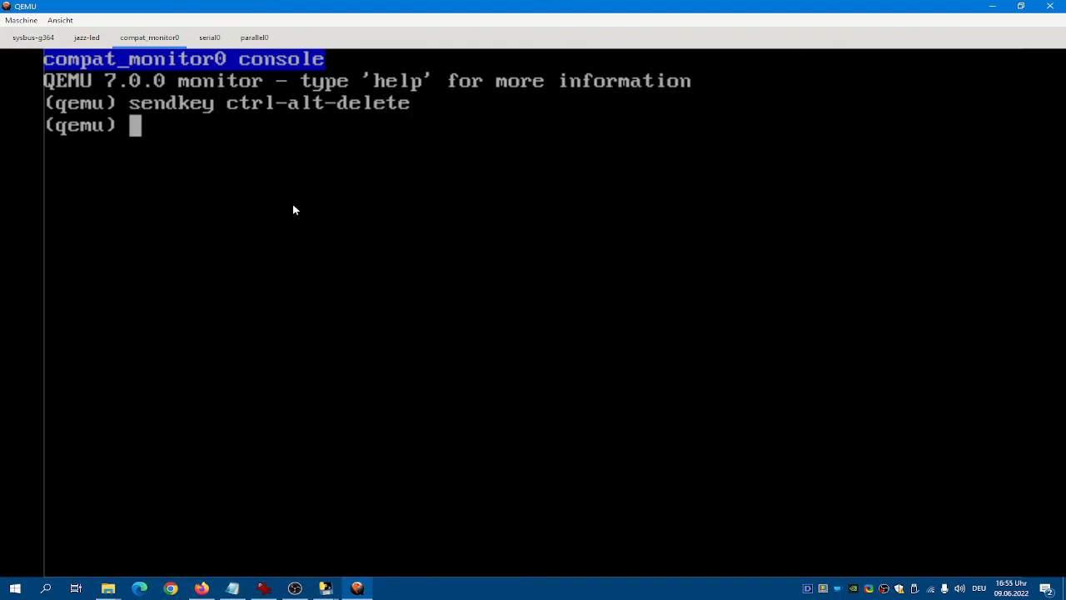
# Step: Return to the sysbus-g364 display, log on as Administrator with a blank password and close the Welcome window
pyautogui.click(32, 38)
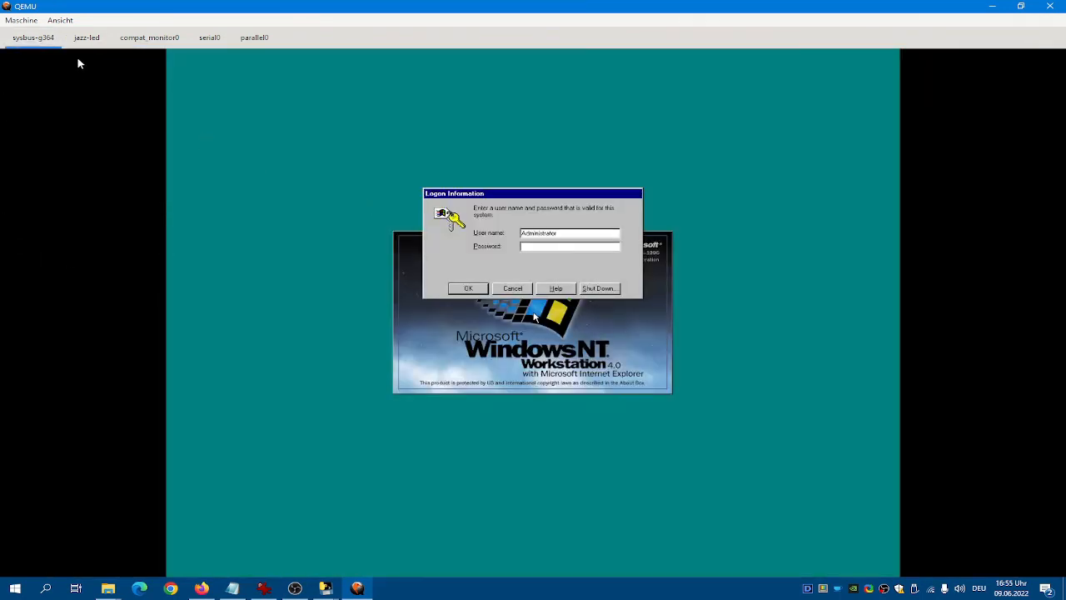
pyautogui.click(441, 370)
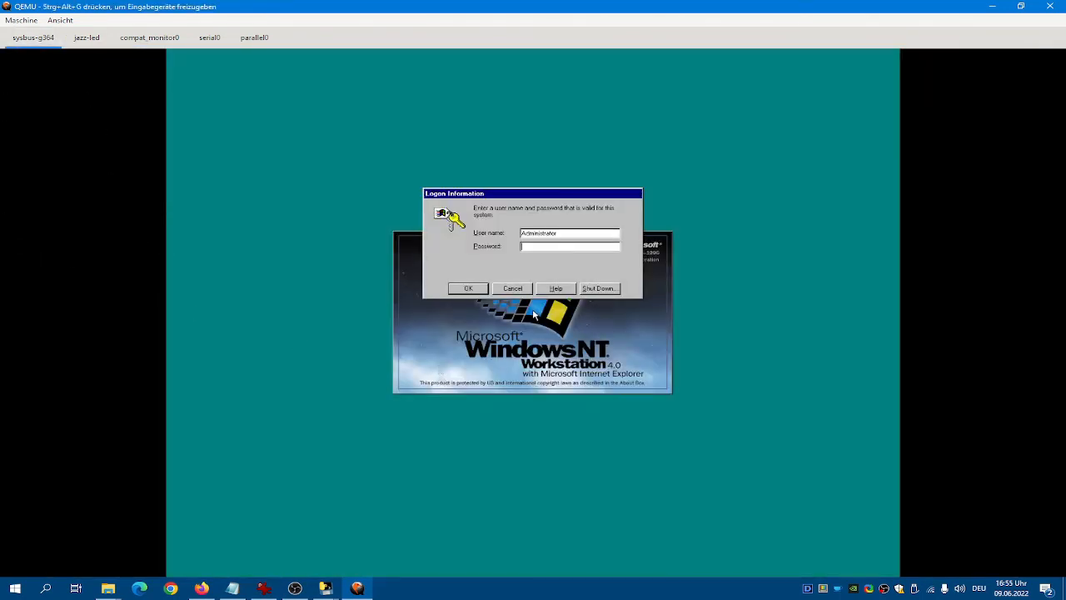
pyautogui.click(464, 289)
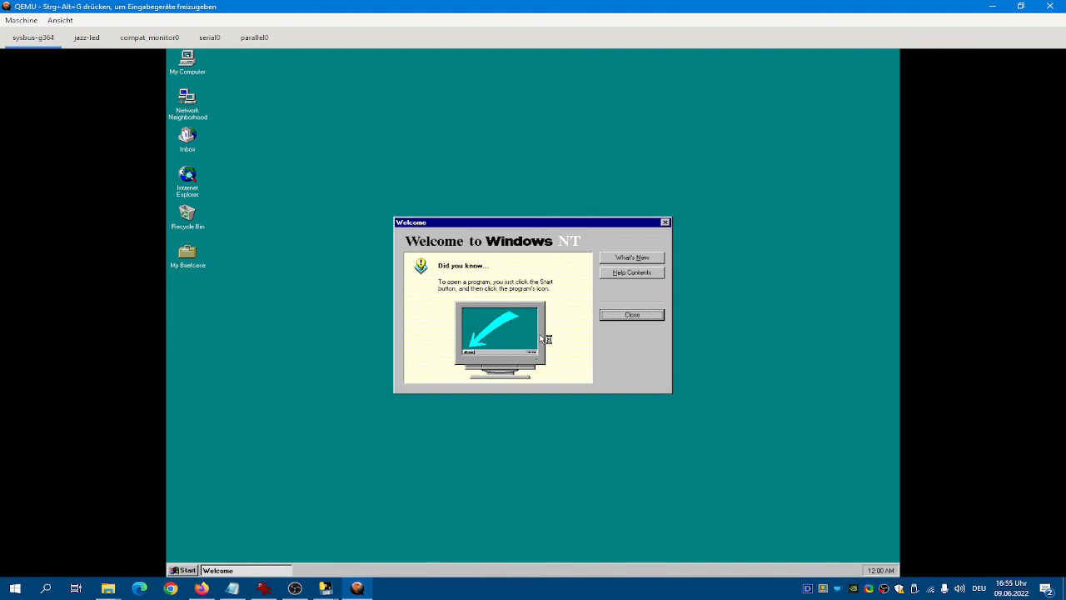
pyautogui.click(640, 316)
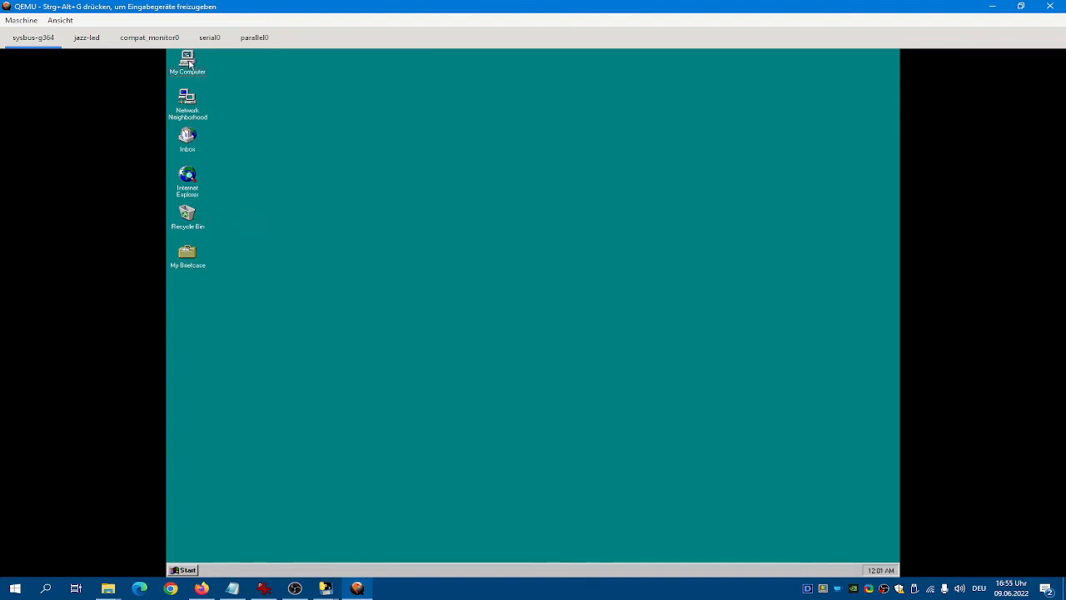
# Step: Open Notepad from the Accessories, write "Windows NT - now everywhere!" and close it without saving
pyautogui.click(174, 572)
pyautogui.moveTo(252, 453)
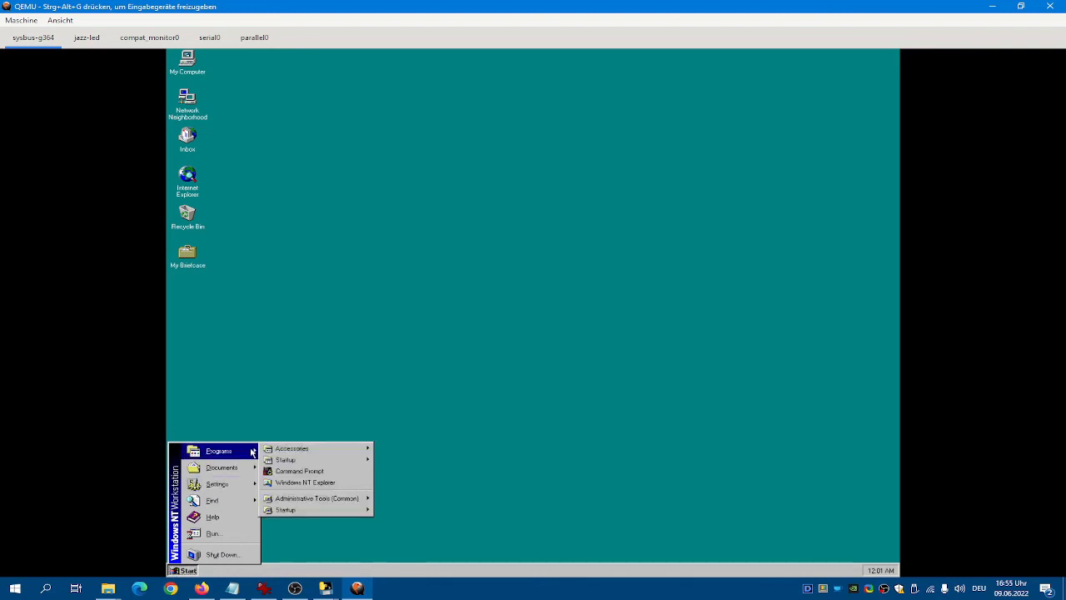
pyautogui.moveTo(293, 452)
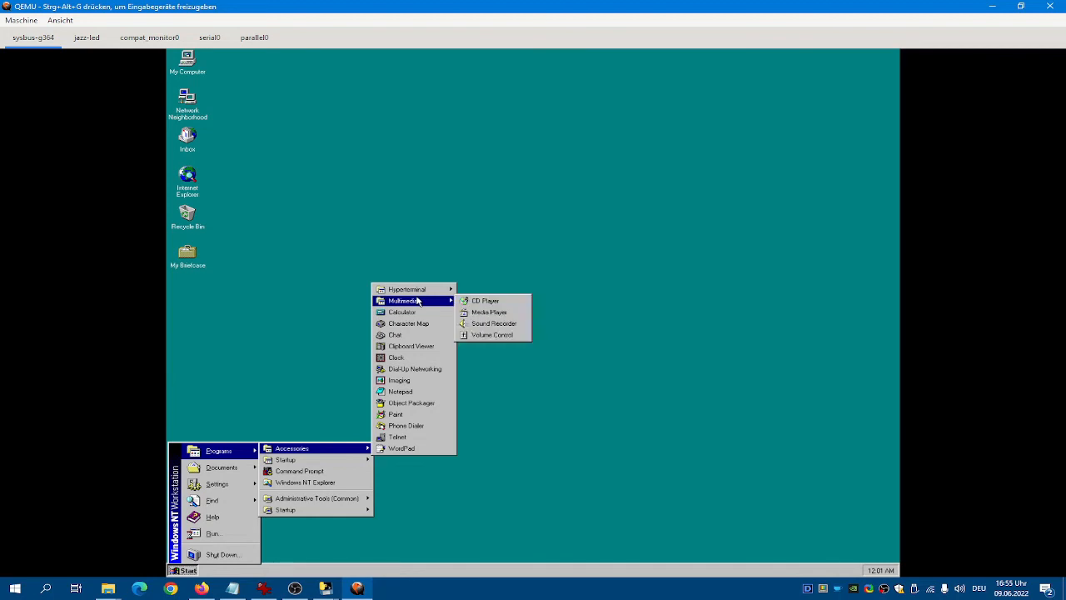
pyautogui.moveTo(423, 293)
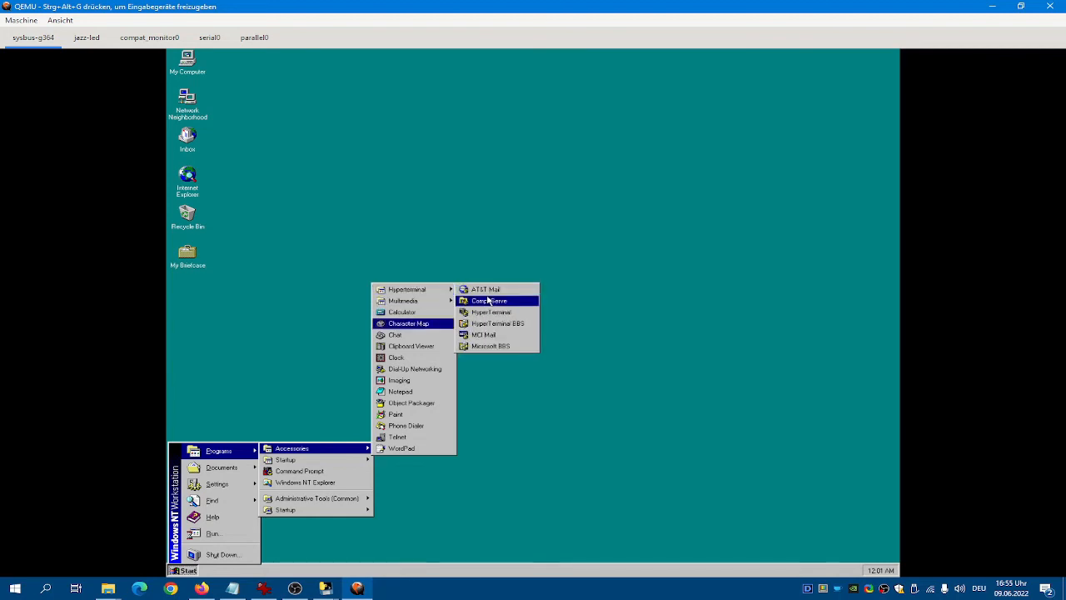
pyautogui.click(427, 391)
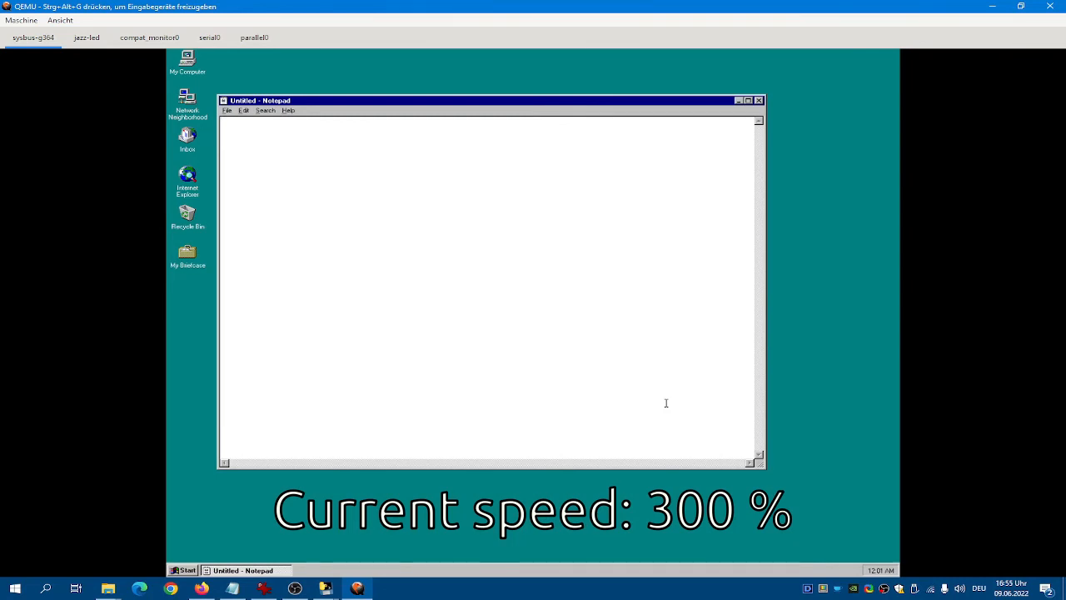
pyautogui.write('Windows NT -')
pyautogui.write('now everywhere!')
pyautogui.hotkey('alt', 'F4')
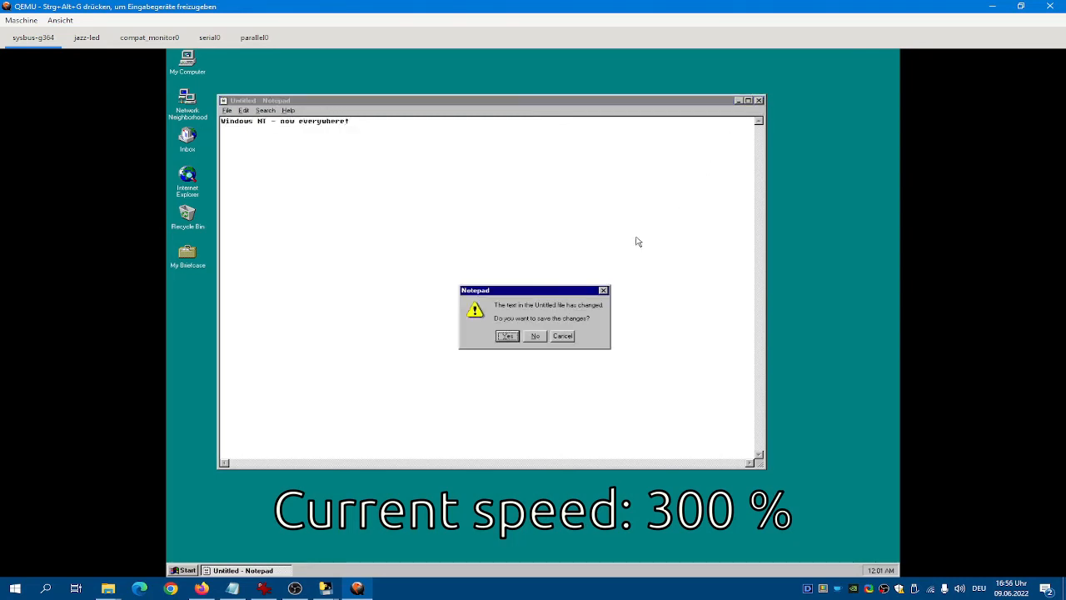
pyautogui.click(540, 337)
# Step: Open Paint, enlarge its window, draw two freehand strokes on the canvas and close it without saving
pyautogui.hotkey('ctrl', 'Escape')
pyautogui.moveTo(240, 457)
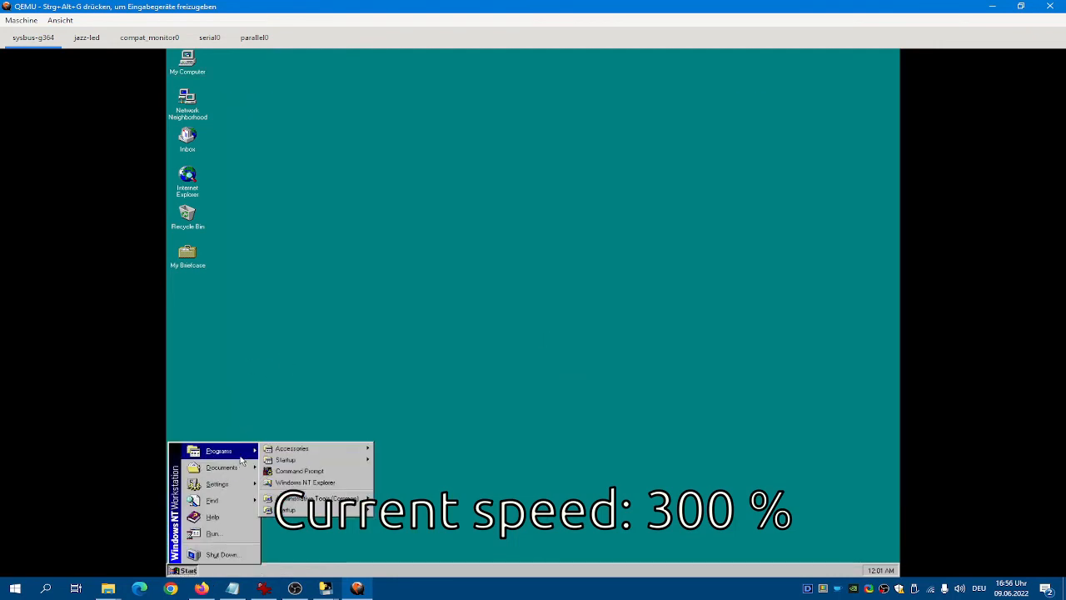
pyautogui.moveTo(320, 454)
pyautogui.click(395, 414)
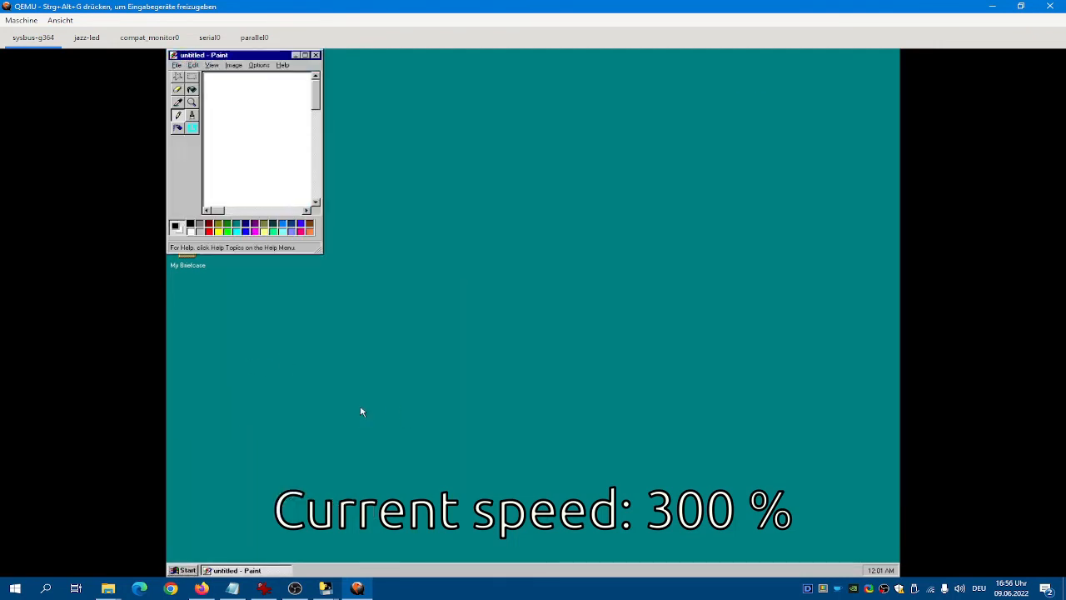
pyautogui.moveTo(323, 250); pyautogui.dragTo(551, 320)
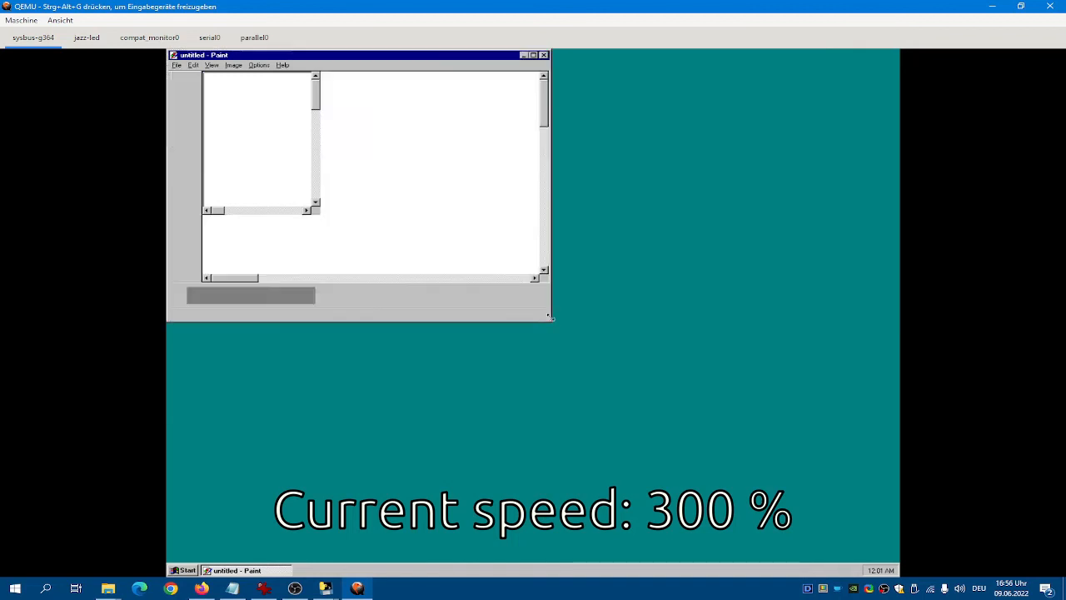
pyautogui.moveTo(459, 151); pyautogui.dragTo(354, 275)
pyautogui.moveTo(428, 143); pyautogui.dragTo(422, 273)
pyautogui.click(544, 55)
pyautogui.click(375, 198)
# Step: Open My Computer and set the volume label of the C: drive to Winnt4
pyautogui.doubleClick(185, 67)
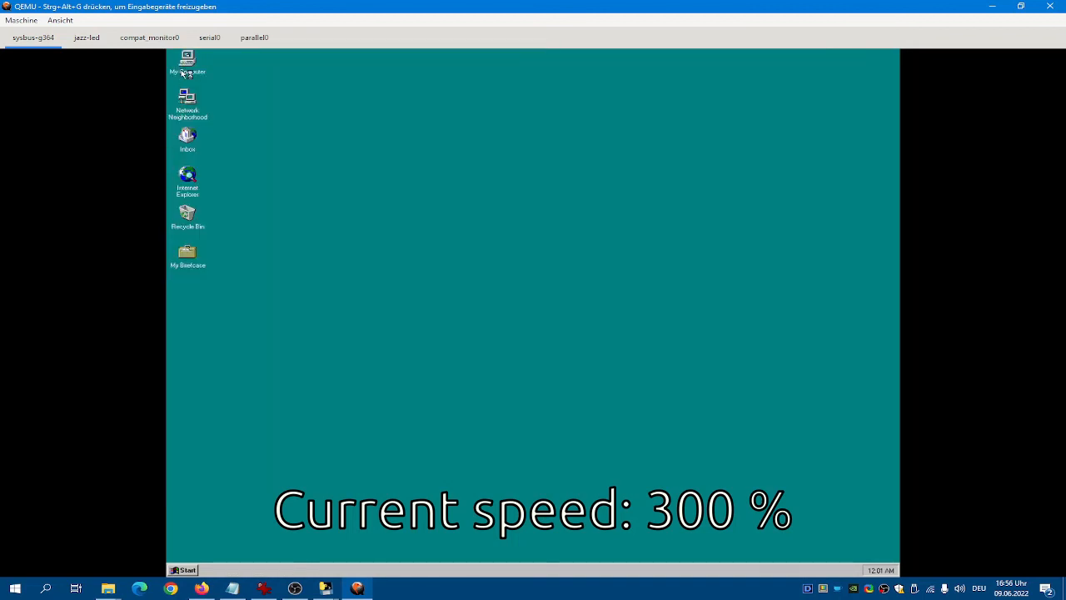
pyautogui.rightClick(302, 163)
pyautogui.click(350, 239)
pyautogui.write('Winnt4')
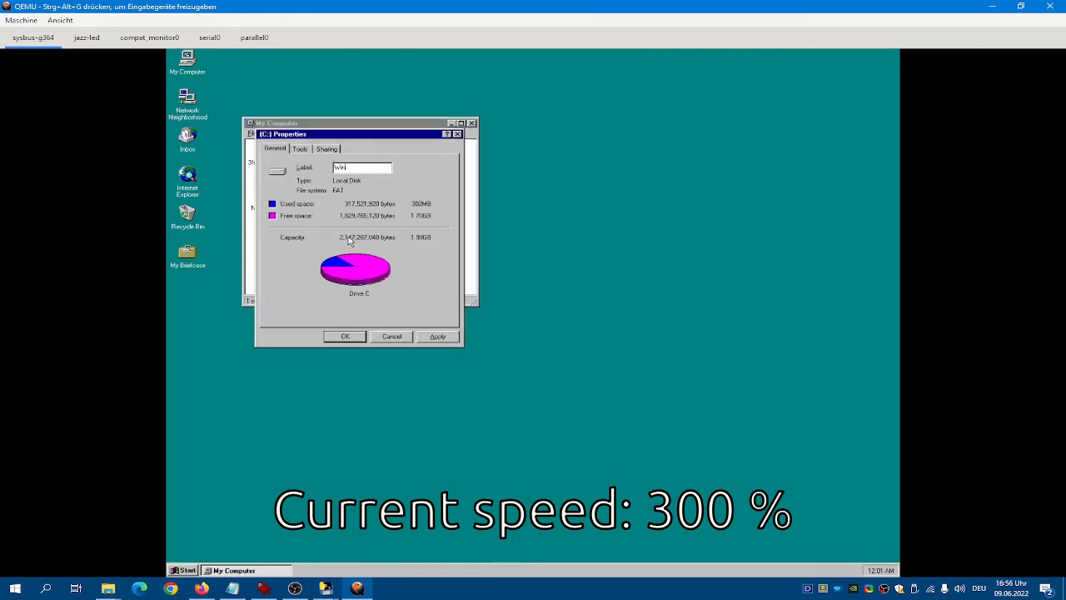
pyautogui.press('Return')
pyautogui.rightClick(350, 240)
pyautogui.click(361, 194)
# Step: Open the C: drive, view the About Windows NT information and close the drive and My Computer windows
pyautogui.doubleClick(309, 154)
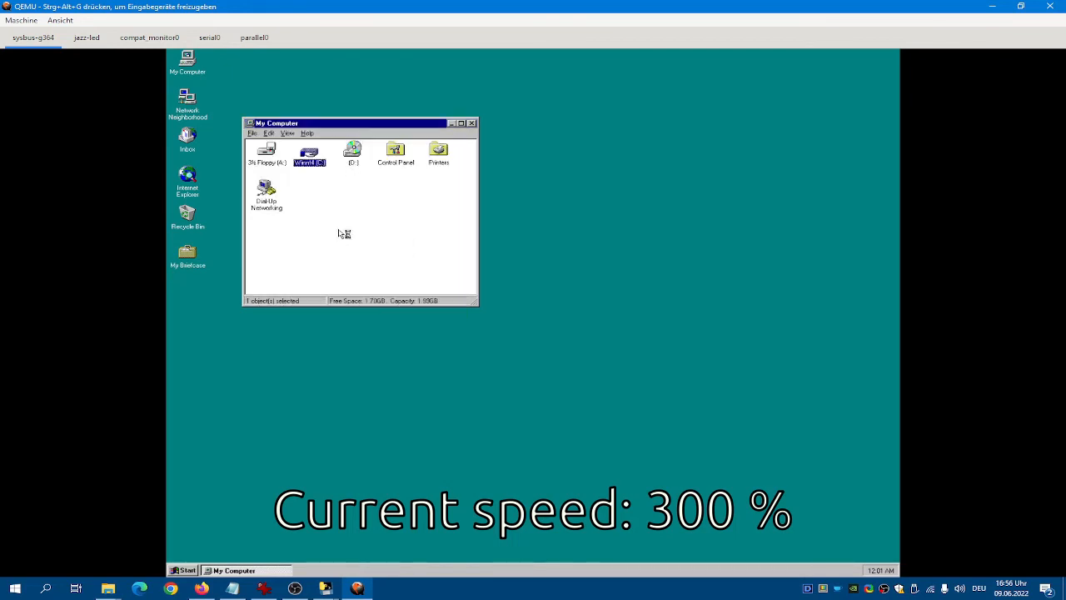
pyautogui.click(333, 156)
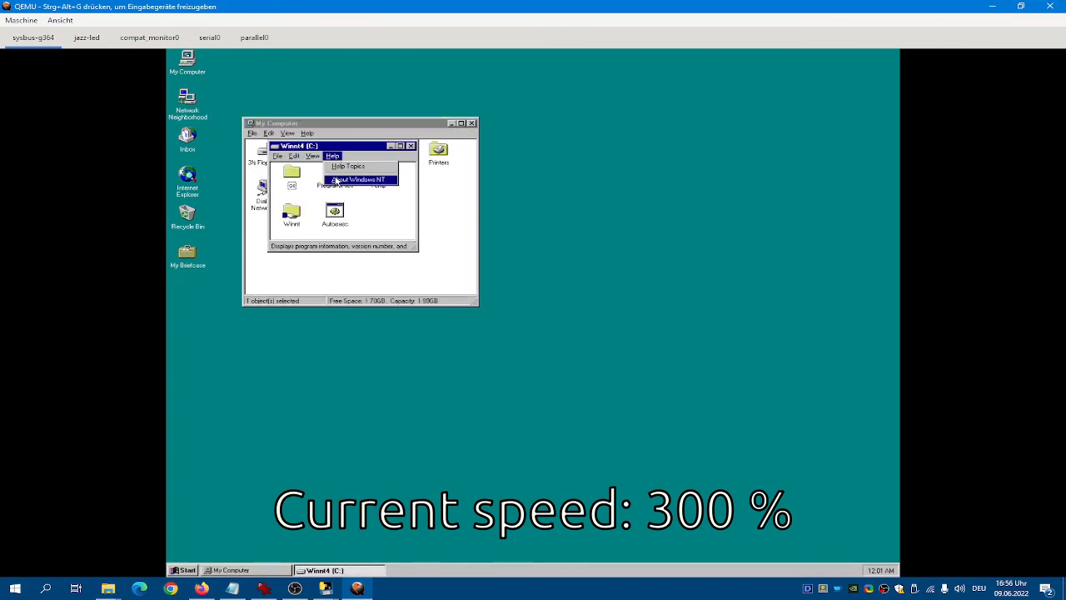
pyautogui.click(358, 179)
pyautogui.click(458, 313)
pyautogui.click(571, 285)
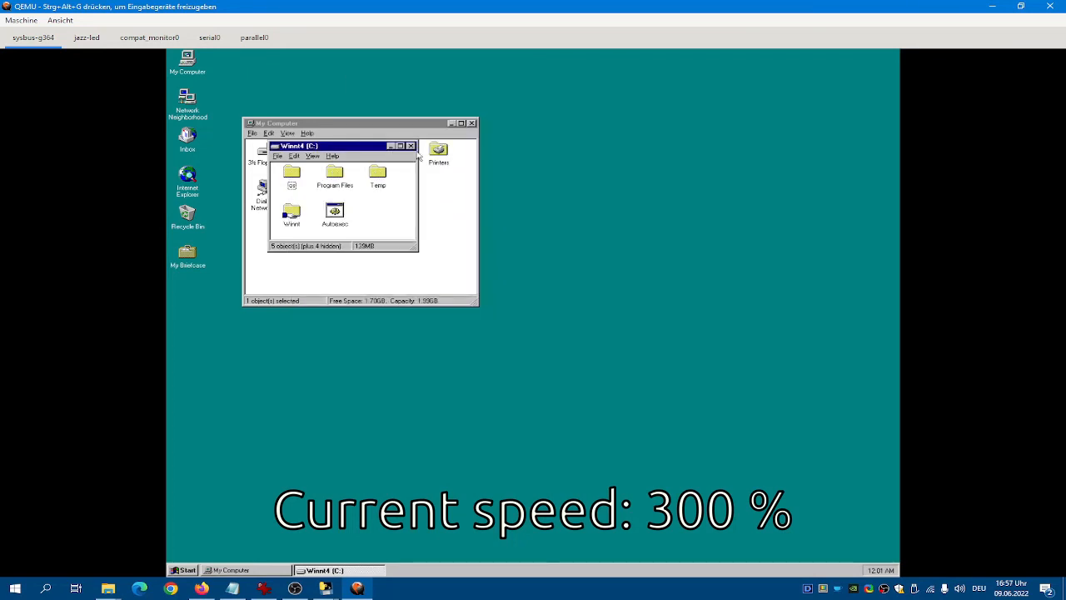
pyautogui.click(411, 146)
pyautogui.click(472, 123)
# Step: View the general system properties of My Computer and close them
pyautogui.rightClick(188, 69)
pyautogui.click(235, 149)
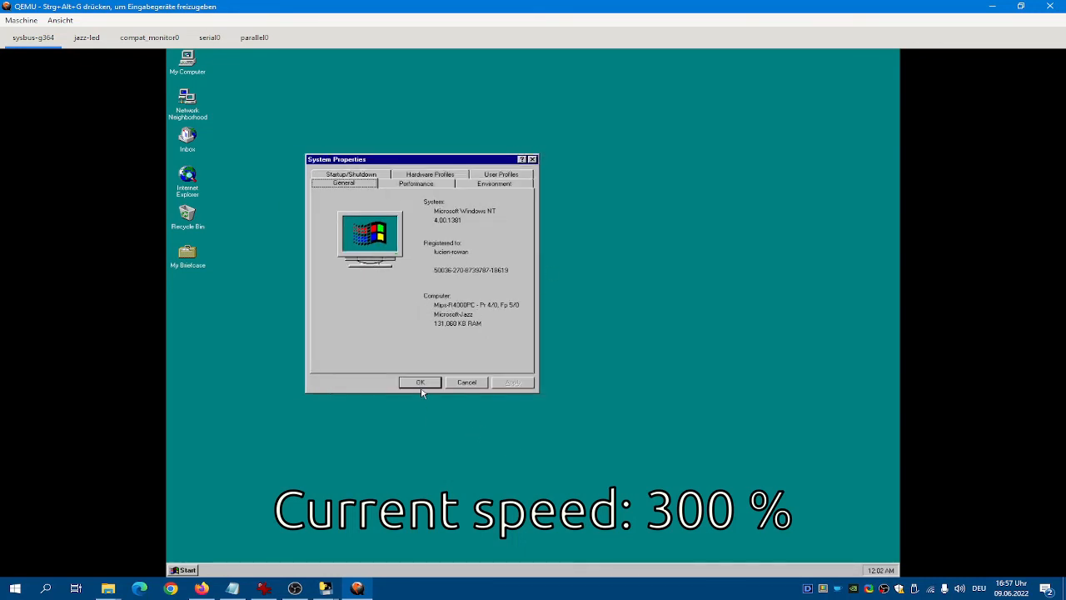
pyautogui.click(413, 381)
# Step: Open the desktop's Display Properties and apply the winnt256 wallpaper
pyautogui.rightClick(364, 294)
pyautogui.click(372, 354)
pyautogui.click(437, 309)
pyautogui.click(439, 316)
pyautogui.click(498, 382)
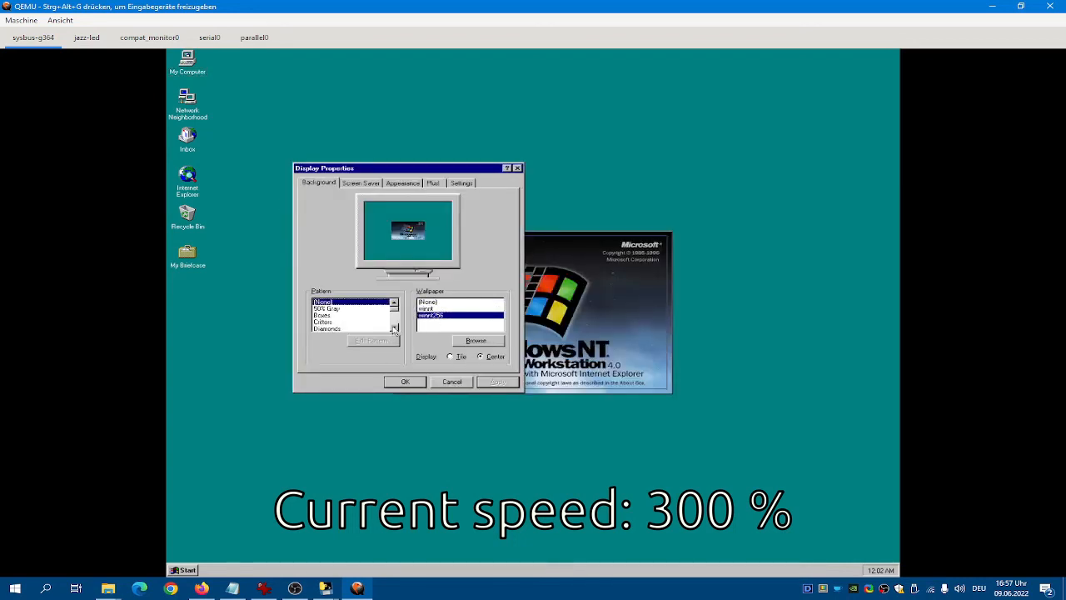
# Step: Move the Display Properties window aside and apply the Plus! option that stretches the desktop wallpaper to fit the screen
pyautogui.moveTo(395, 169); pyautogui.dragTo(320, 175)
pyautogui.click(328, 188)
pyautogui.click(286, 188)
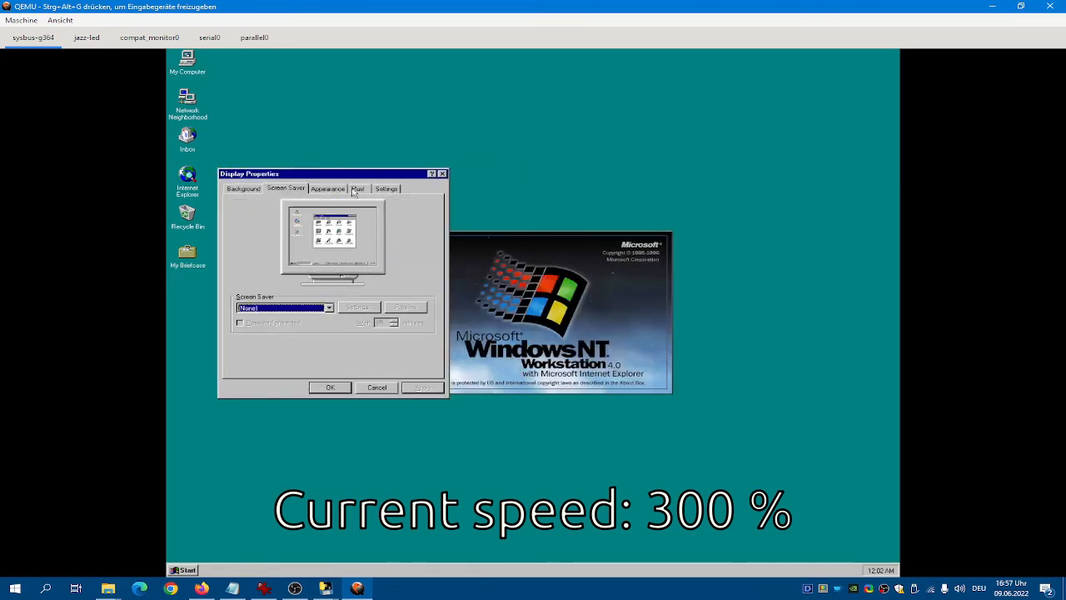
pyautogui.click(358, 188)
pyautogui.click(350, 362)
pyautogui.click(423, 388)
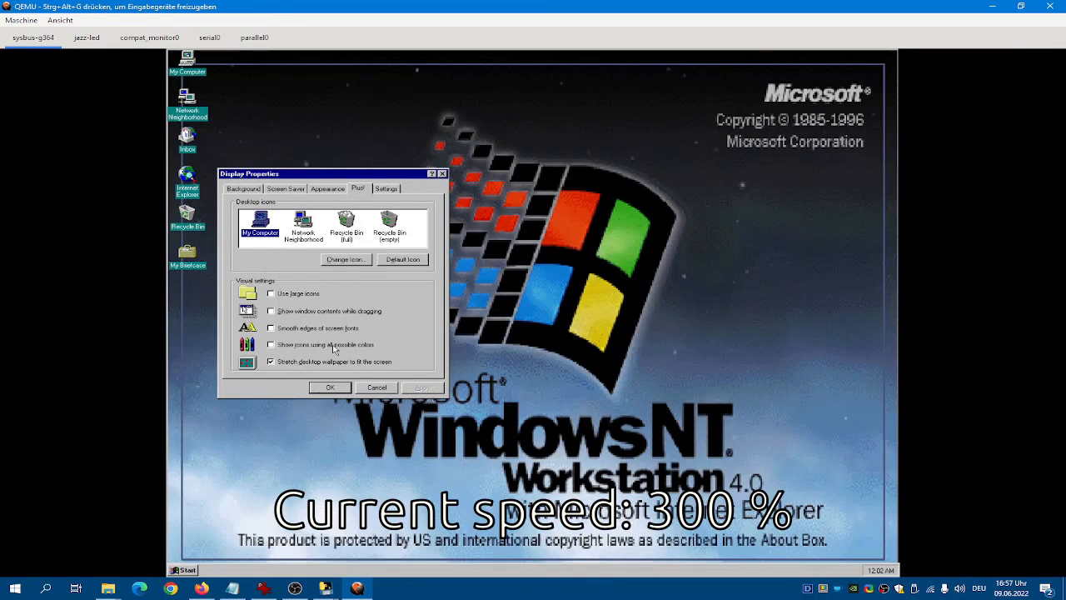
# Step: Check the display's color, resolution and refresh frequency settings and close Display Properties
pyautogui.click(385, 188)
pyautogui.click(370, 350)
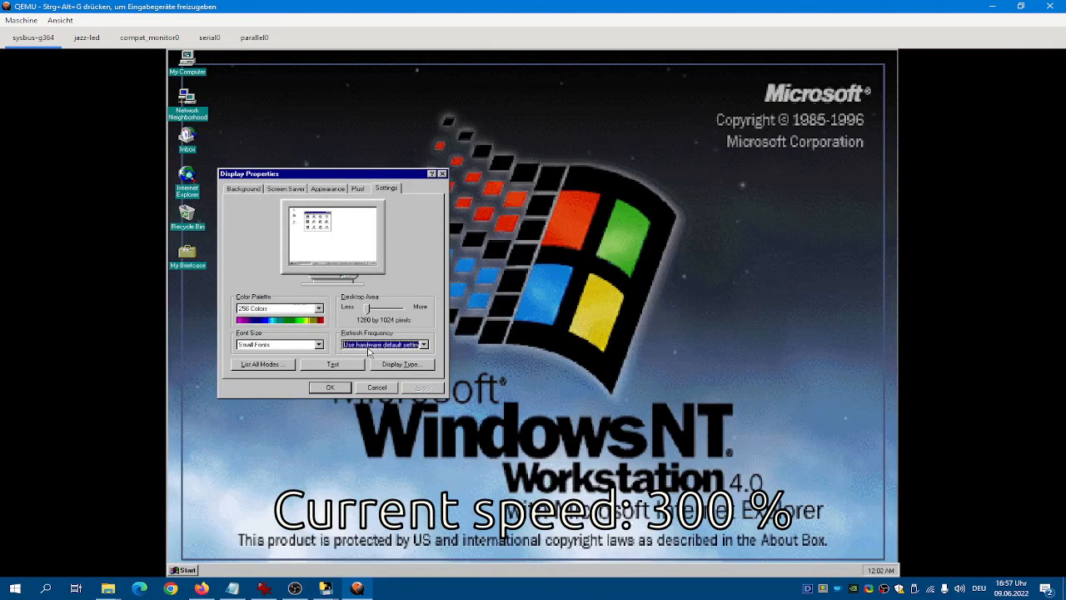
pyautogui.click(330, 387)
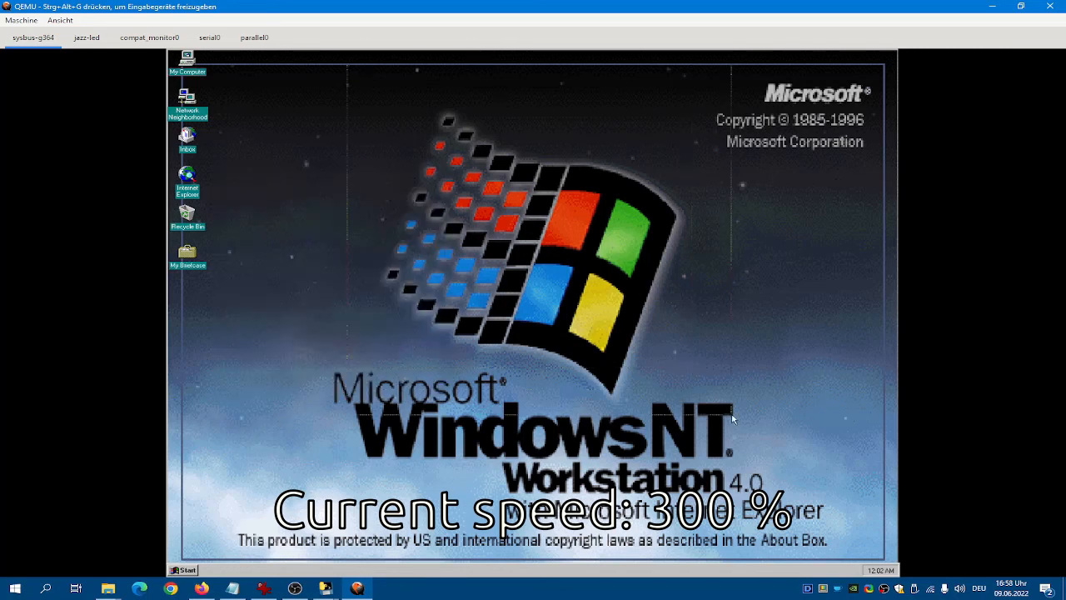
pyautogui.click(184, 570)
pyautogui.moveTo(231, 507)
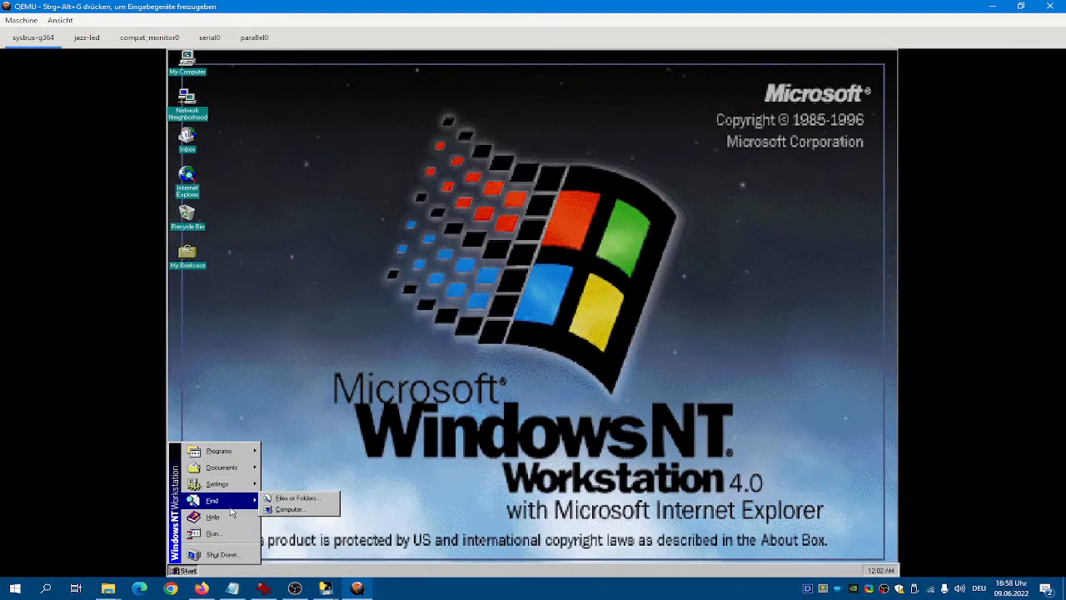
pyautogui.click(223, 555)
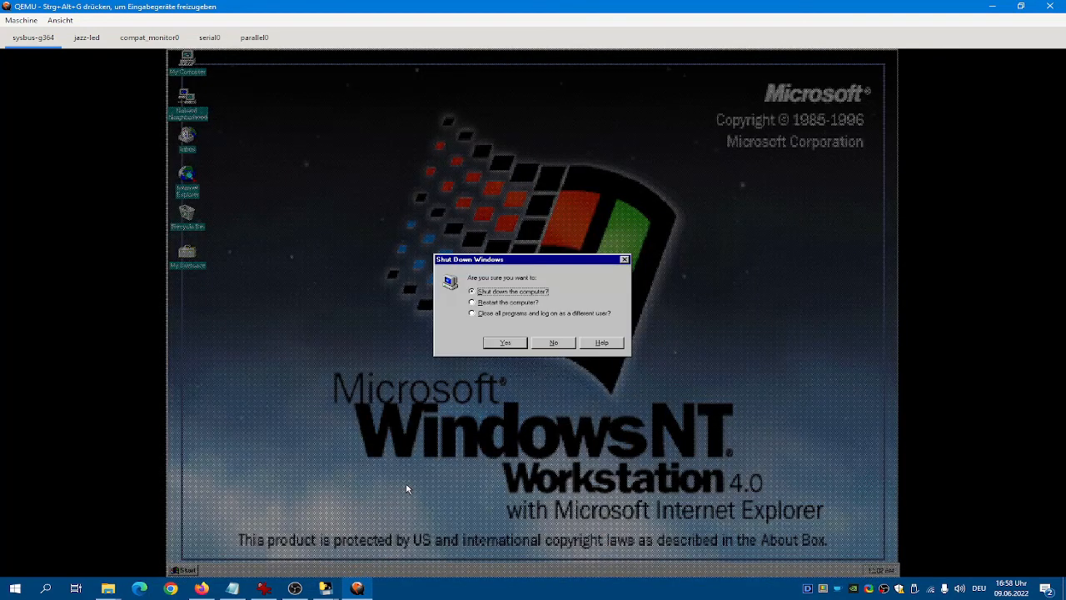
pyautogui.click(564, 347)
pyautogui.moveTo(321, 88); pyautogui.dragTo(758, 426)
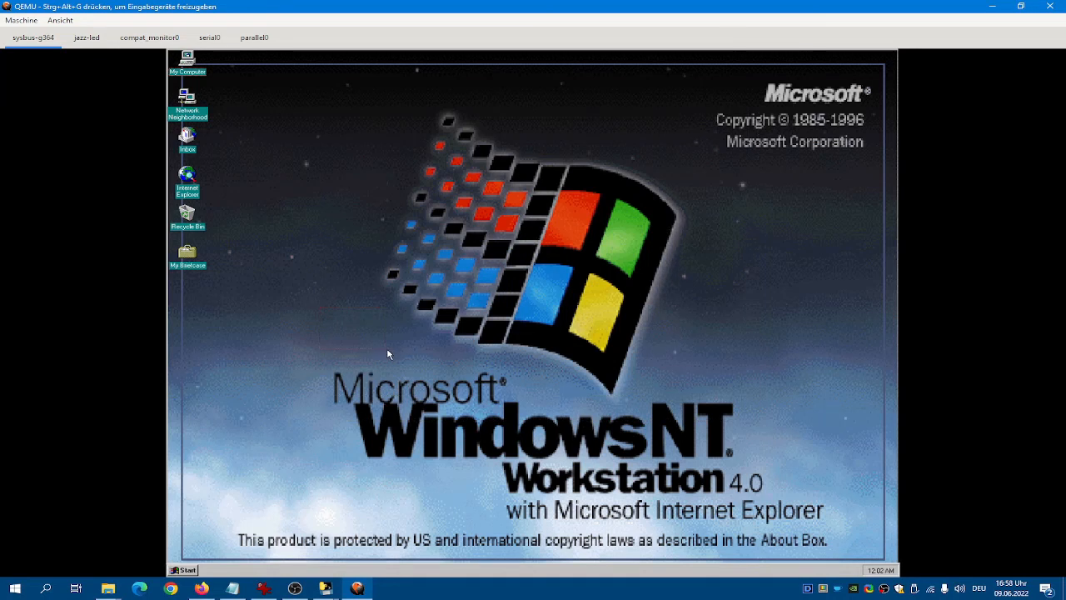
pyautogui.moveTo(365, 130); pyautogui.dragTo(715, 343)
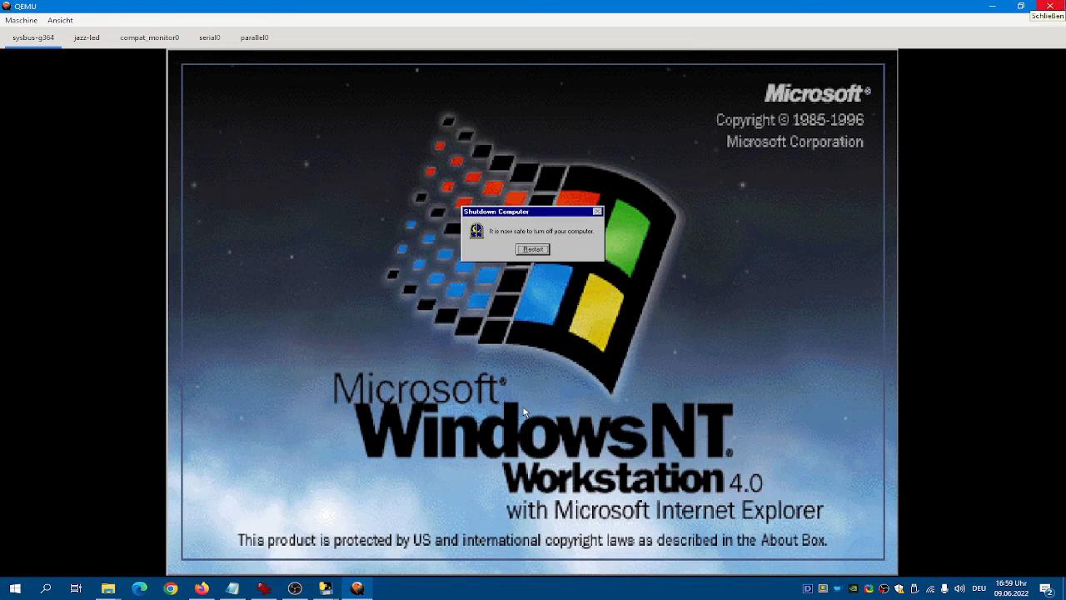
# Step: Close the QEMU window of the shut-down virtual machine
pyautogui.click(1051, 7)
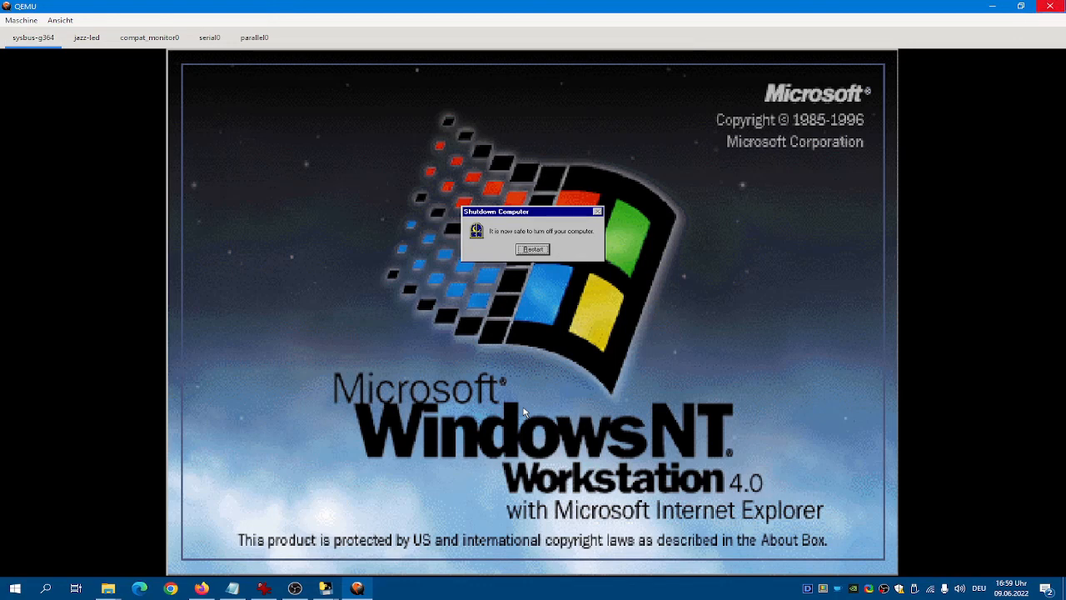